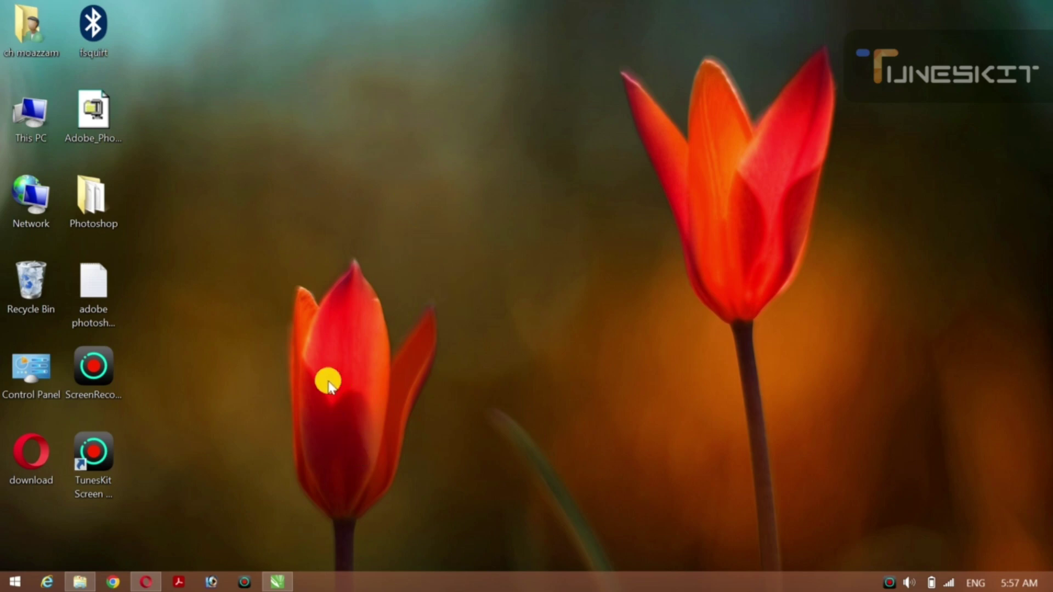
# Step: Restore the CorelDRAW X7 window showing the earlier 'windew LOGO' design
pyautogui.click(278, 581)
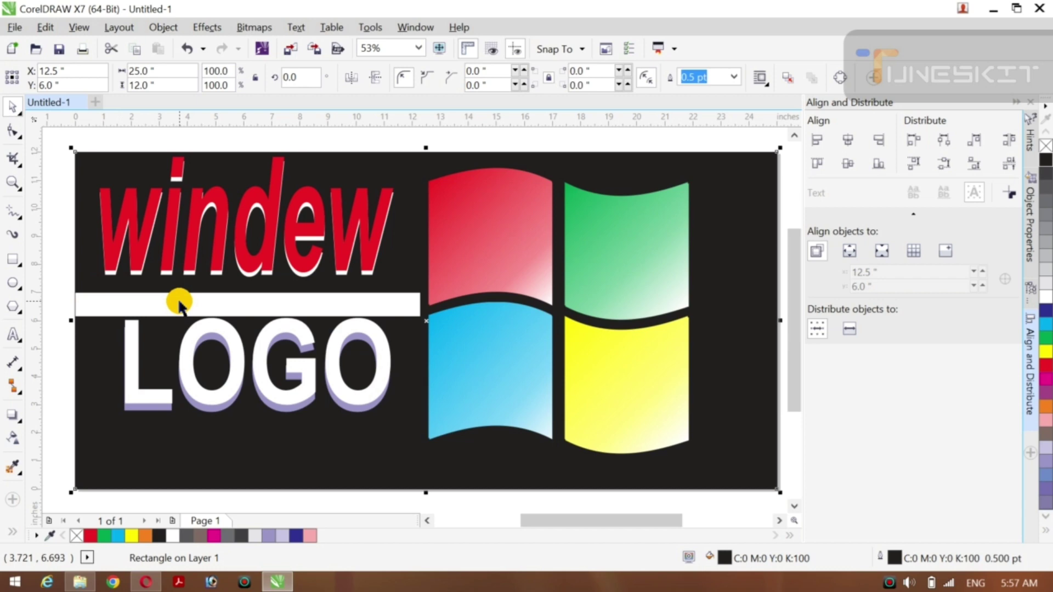
# Step: Select and delete every object of the old Windows-flag logo, leaving a blank page
pyautogui.hotkey('ctrl', 'a')
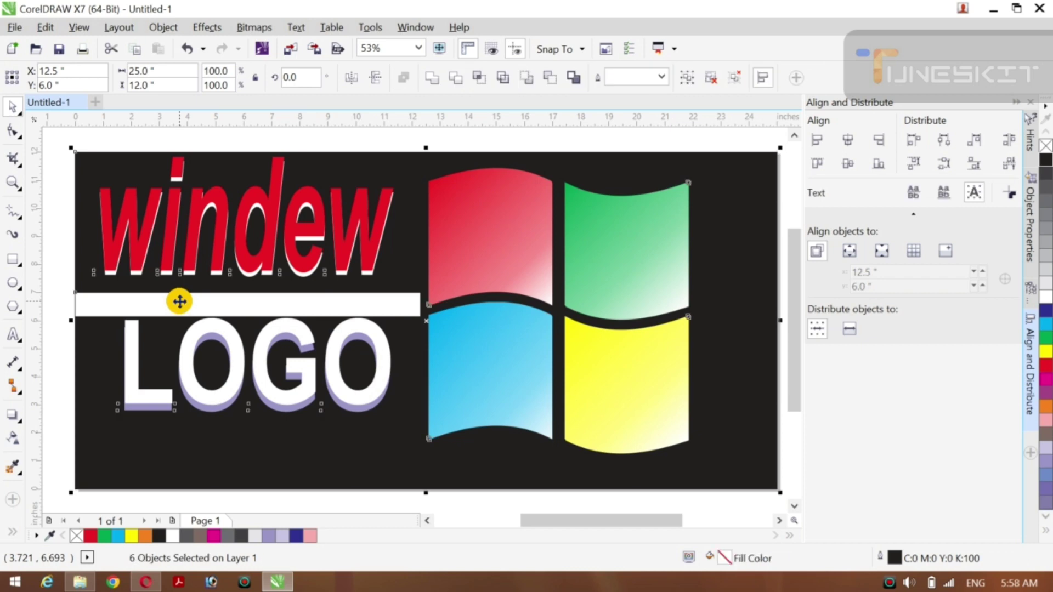
pyautogui.press('Delete')
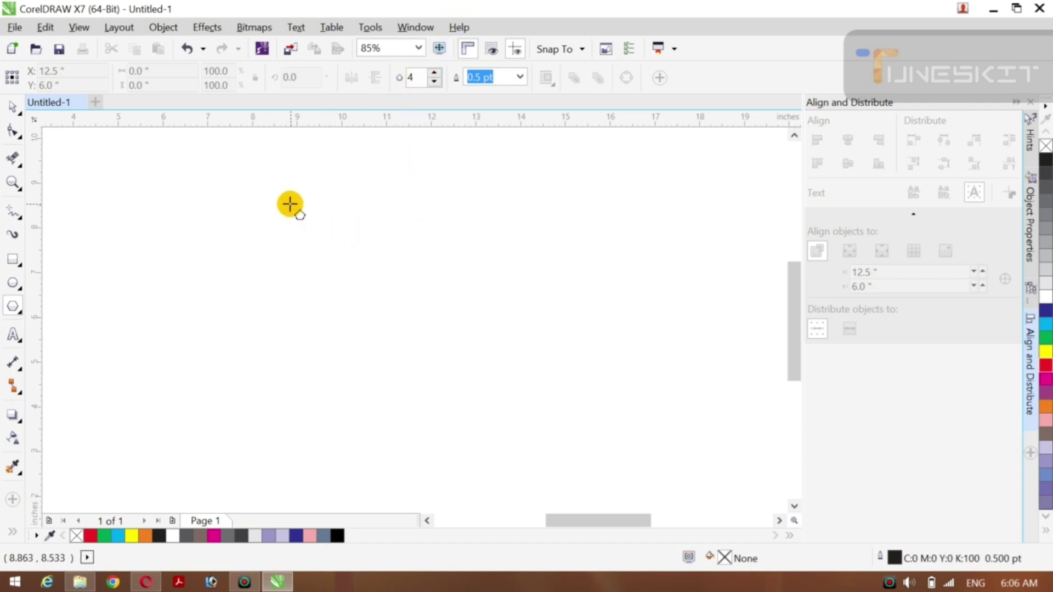
# Step: Draw a 4-sided diamond about 6.24 inches wide and centre it on the page
pyautogui.moveTo(290, 204); pyautogui.dragTo(440, 357)
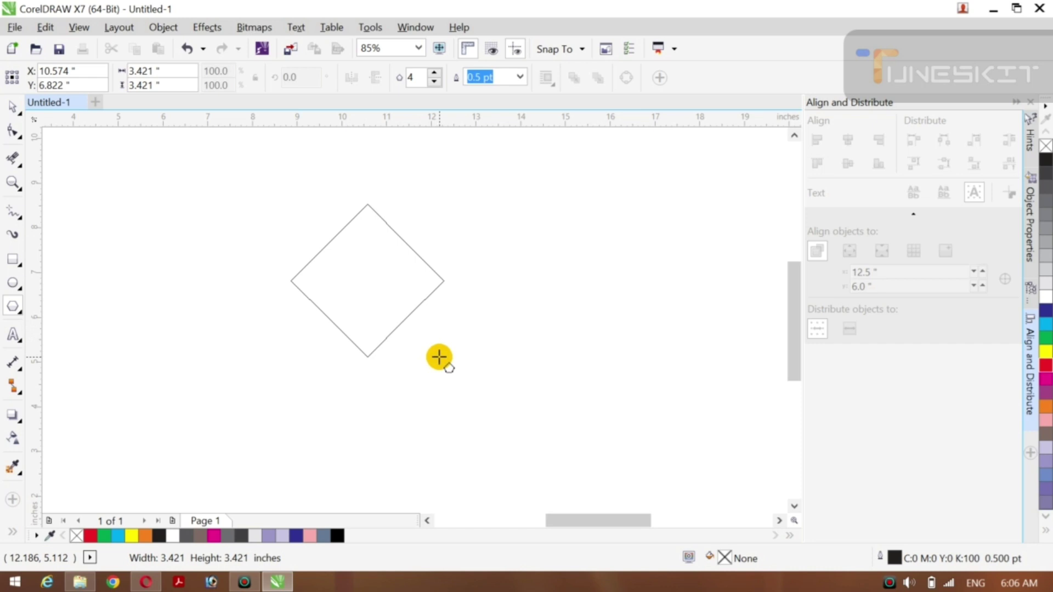
pyautogui.moveTo(439, 357); pyautogui.dragTo(437, 359)
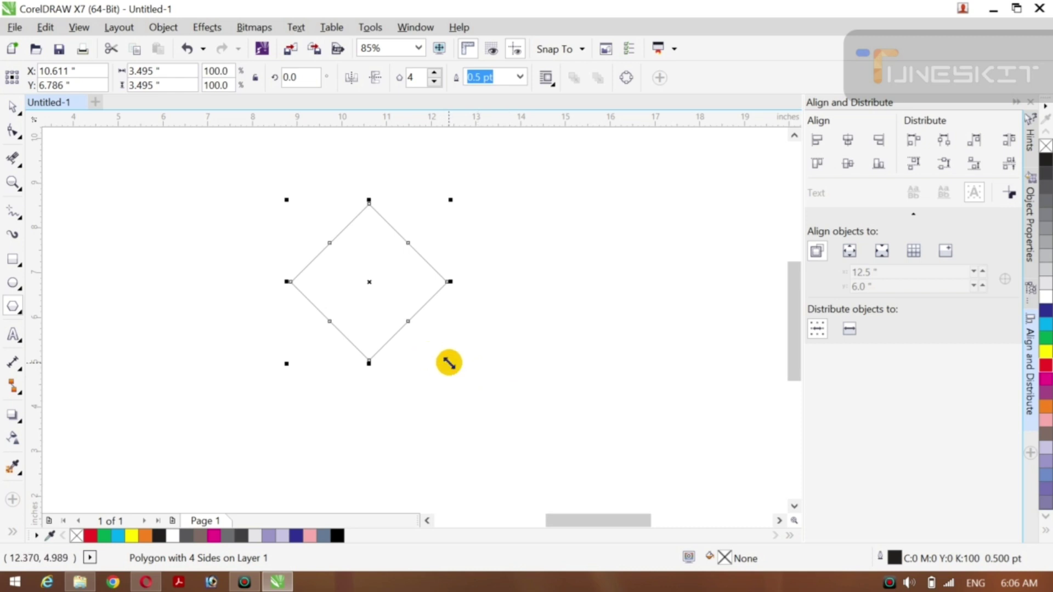
pyautogui.press('space')
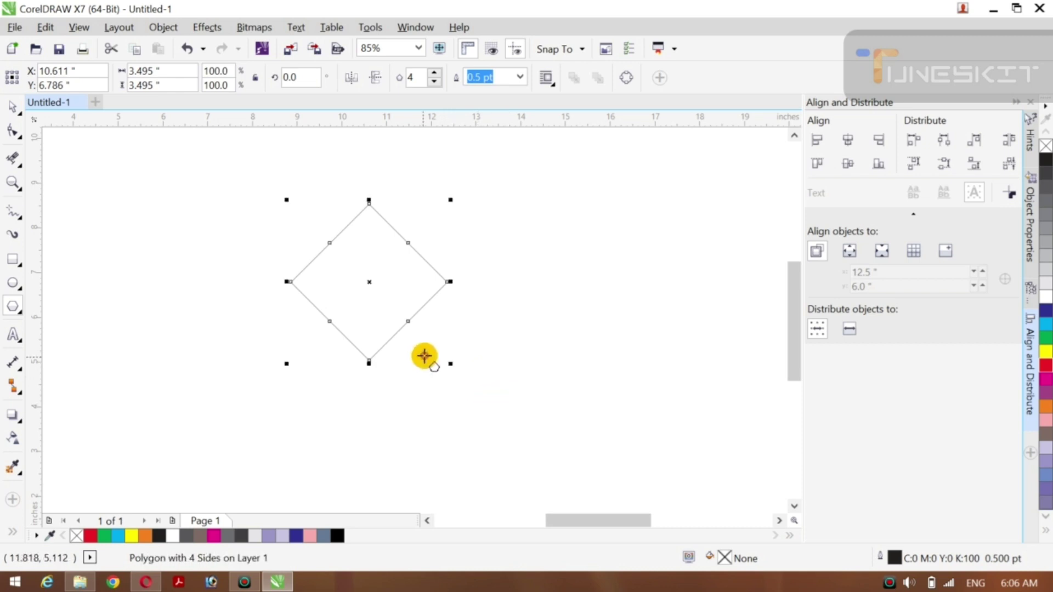
pyautogui.moveTo(450, 364); pyautogui.dragTo(510, 433)
pyautogui.press('space')
pyautogui.press('p')
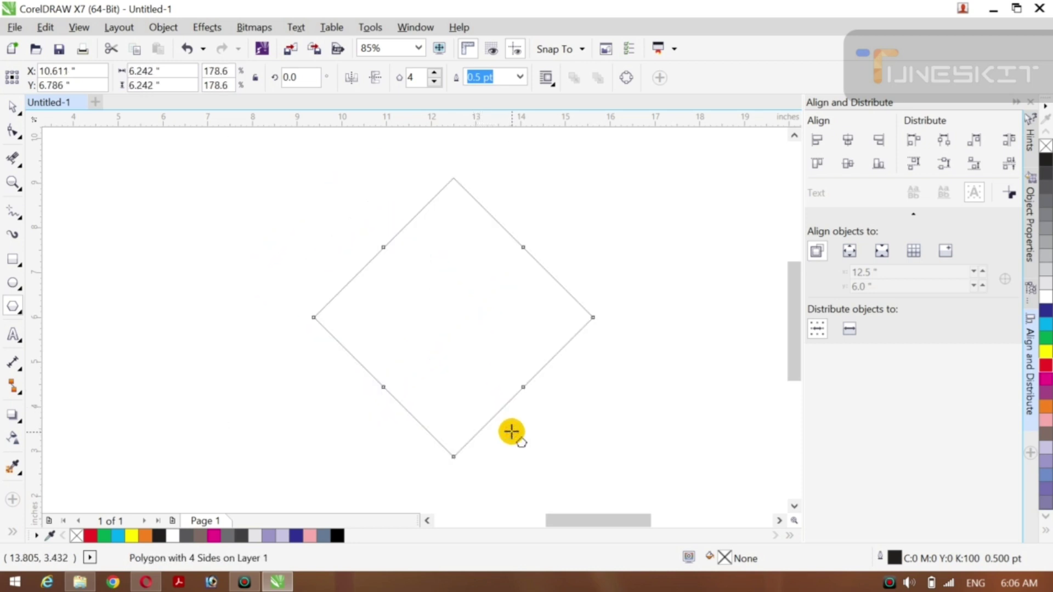
# Step: Leave a smaller 3.763-inch diamond copy nested inside the first one
pyautogui.click(21, 113)
pyautogui.click(51, 104)
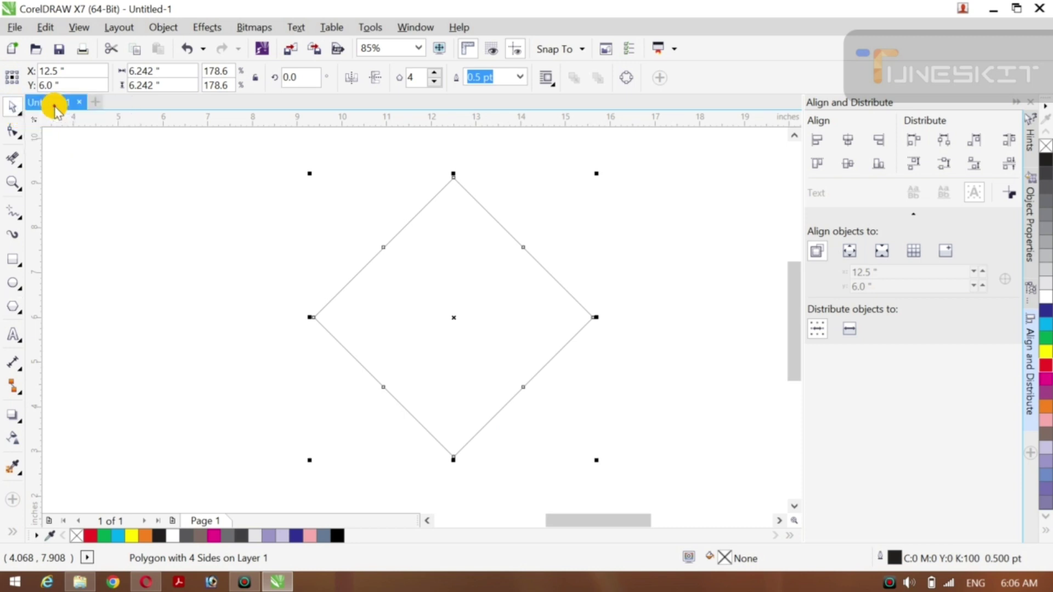
pyautogui.click(268, 346)
pyautogui.click(395, 340)
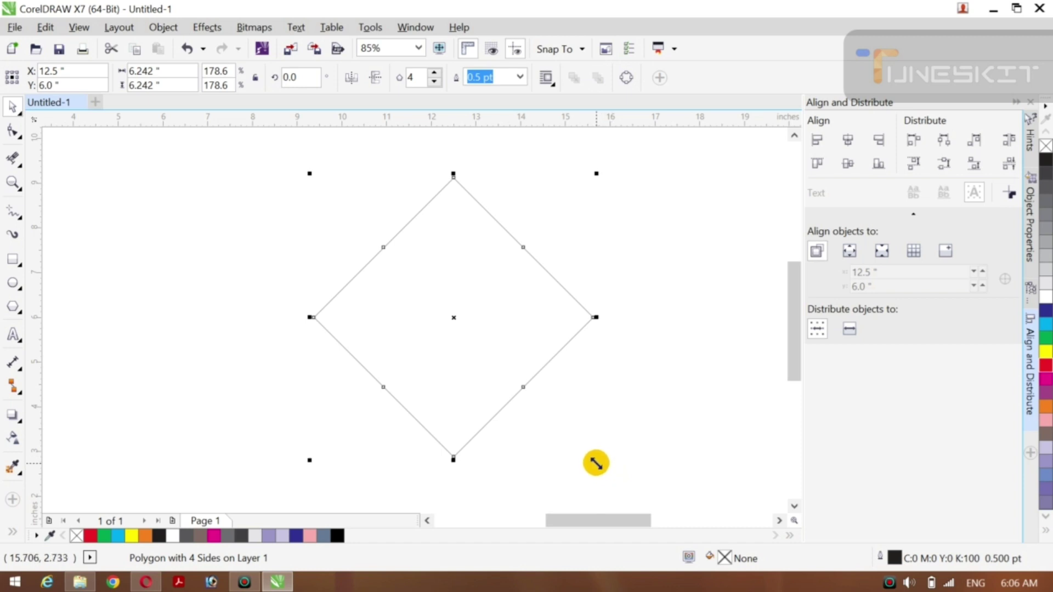
pyautogui.moveTo(597, 462); pyautogui.dragTo(541, 417)
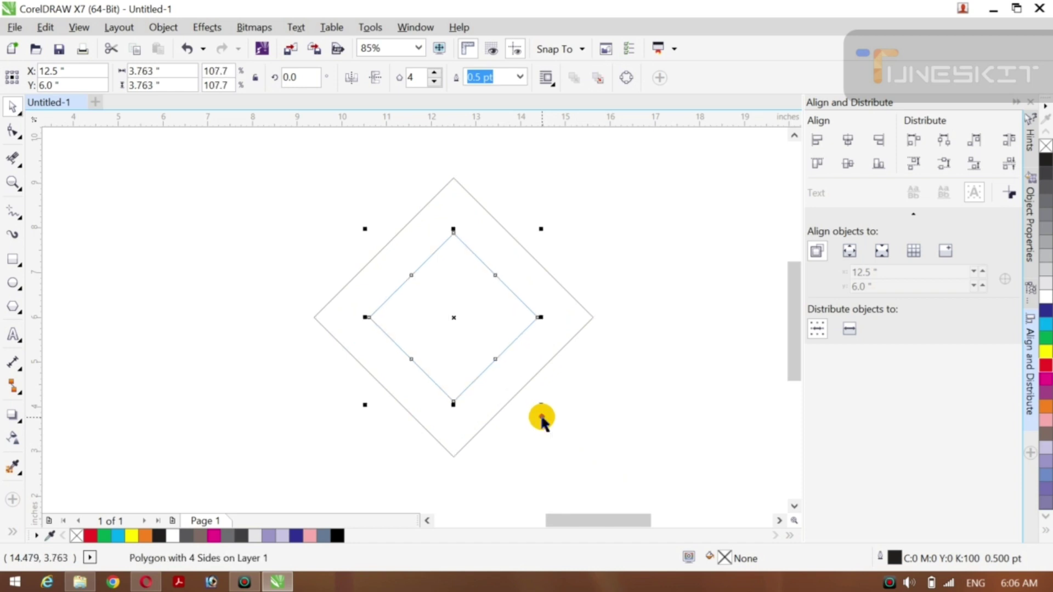
# Step: Group the two nested diamonds into a single object
pyautogui.click(211, 257)
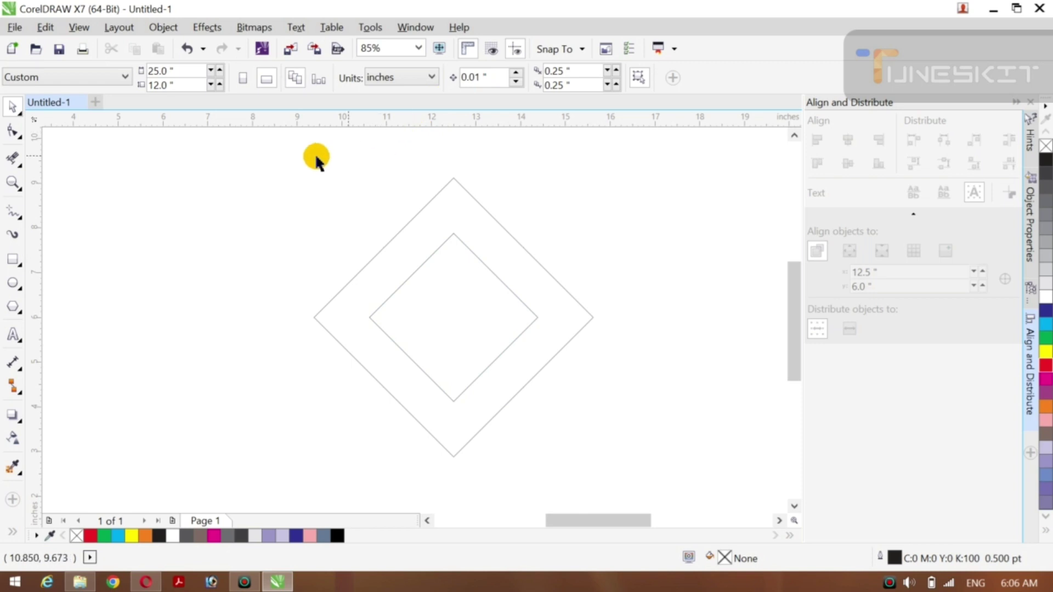
pyautogui.hotkey('ctrl', 'a')
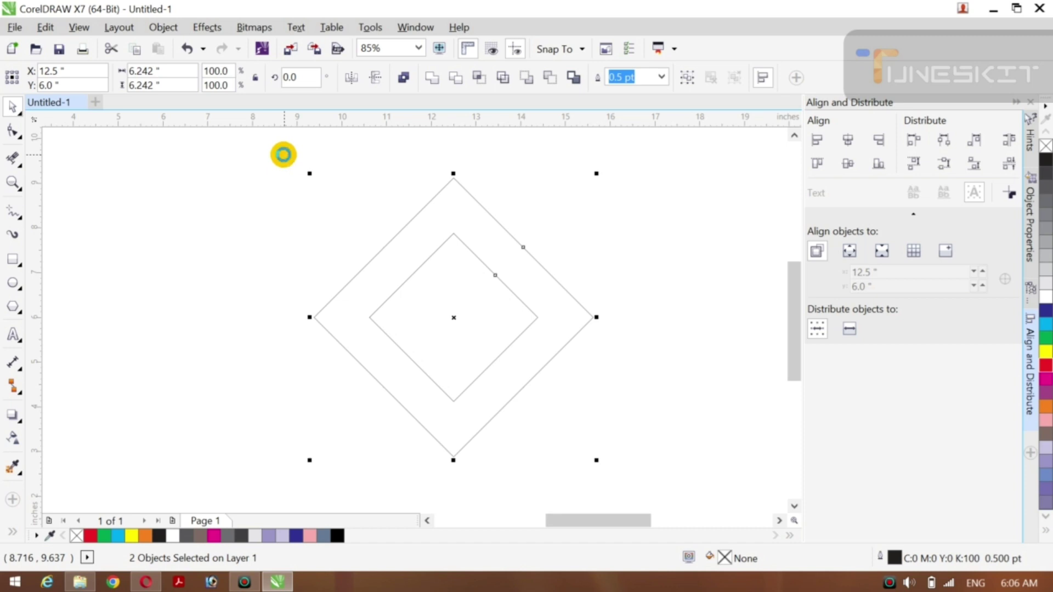
pyautogui.hotkey('ctrl', 'g')
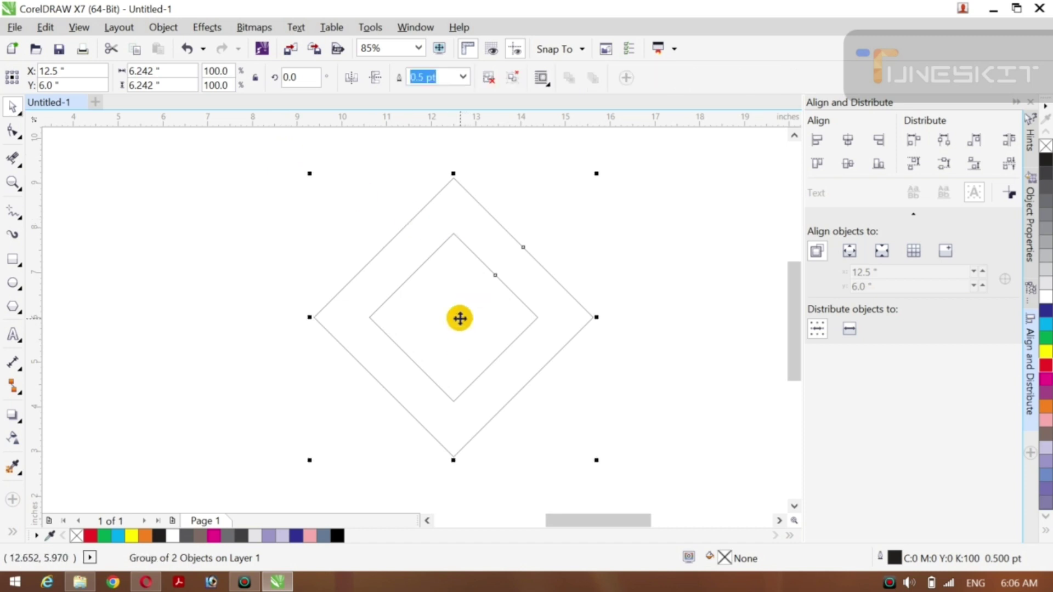
pyautogui.moveTo(455, 318); pyautogui.dragTo(301, 292)
pyautogui.hotkey('ctrl', 'z')
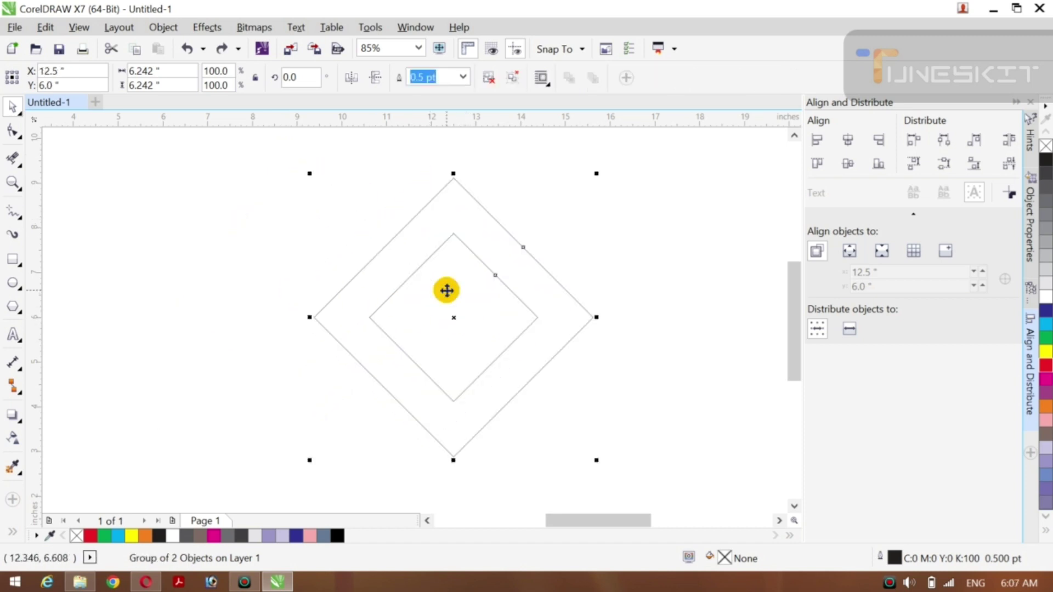
pyautogui.click(242, 306)
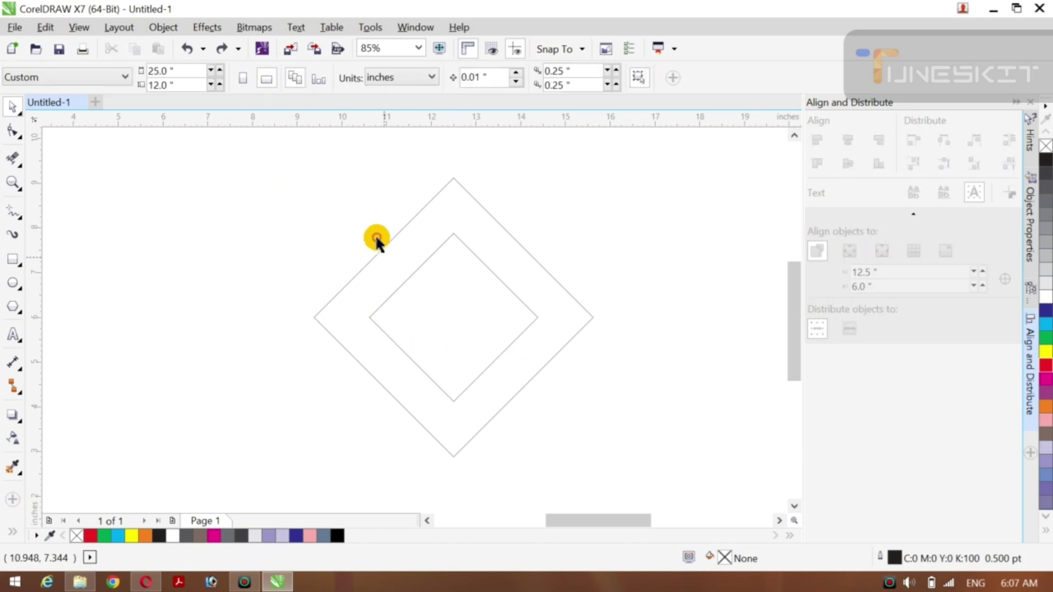
pyautogui.hotkey('ctrl', 'a')
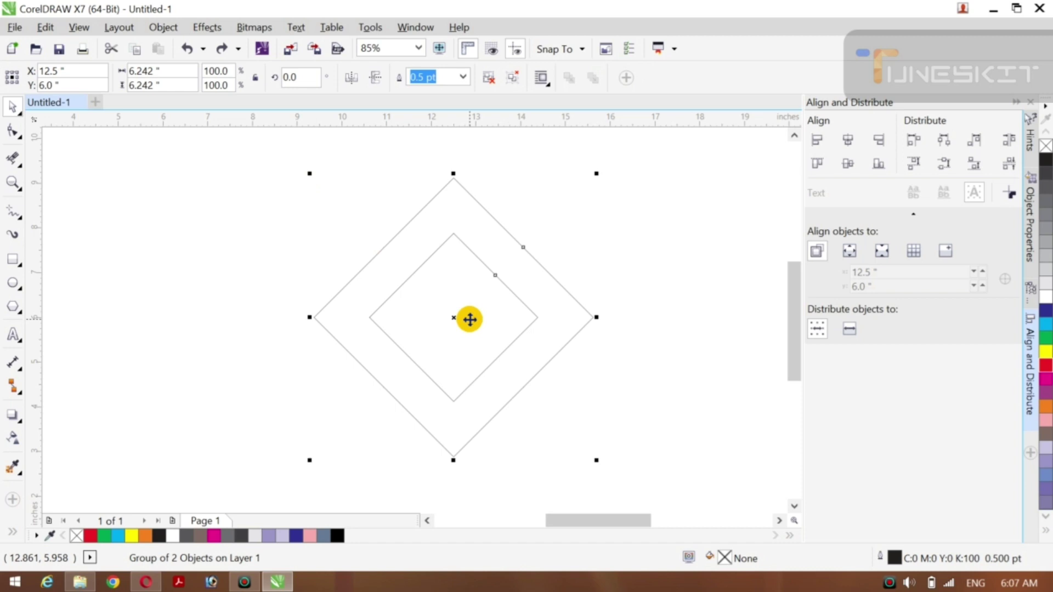
# Step: Drop an overlapping duplicate of the diamond pair shifted right to X 15.575 inches
pyautogui.hscroll(3, 471, 319)
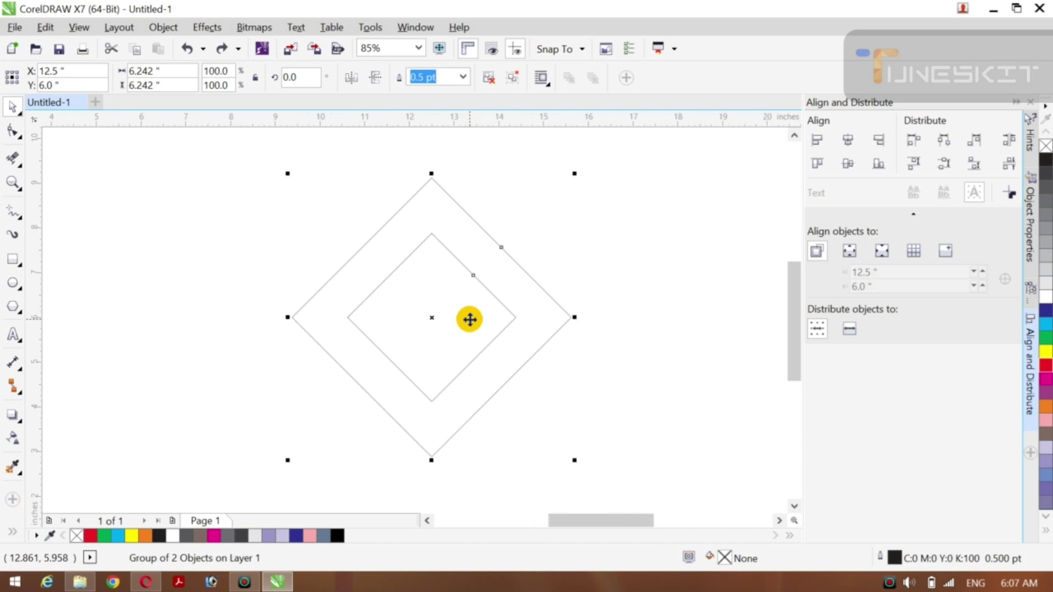
pyautogui.hscroll(4, 470, 319)
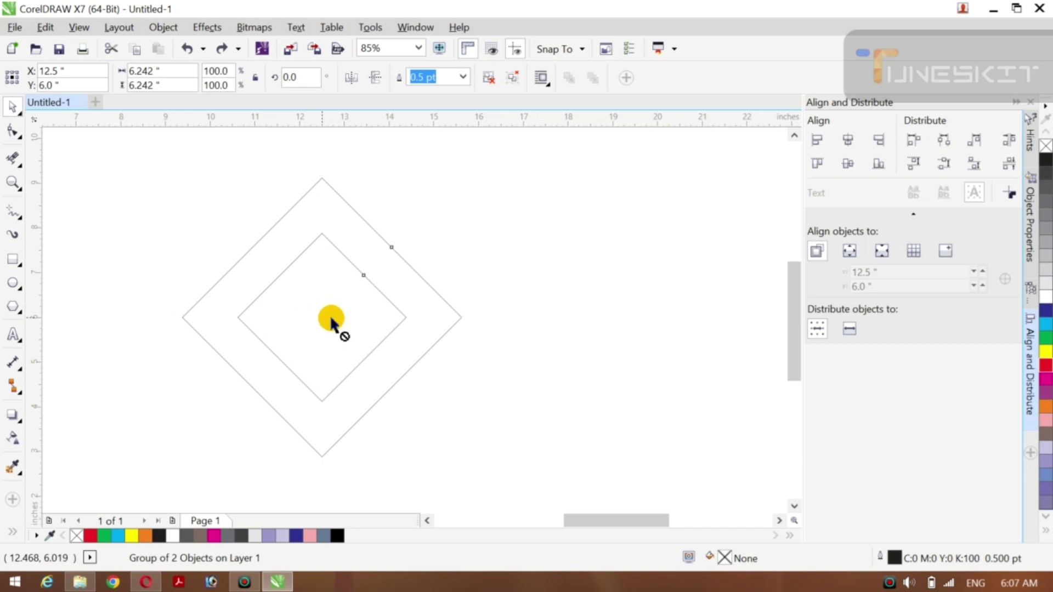
pyautogui.moveTo(331, 318); pyautogui.dragTo(459, 319)
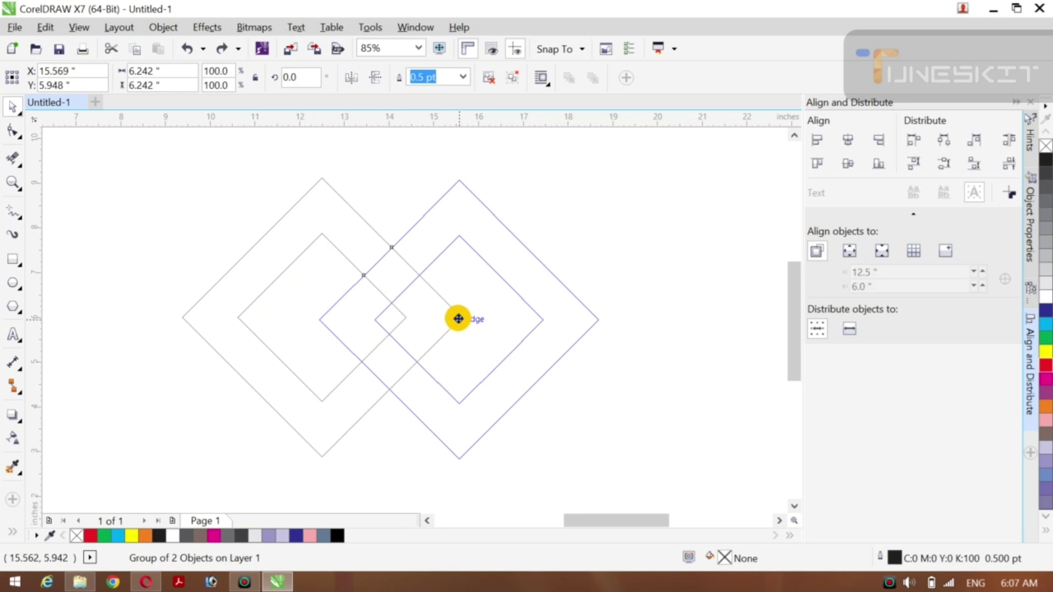
pyautogui.moveTo(459, 319); pyautogui.dragTo(458, 319)
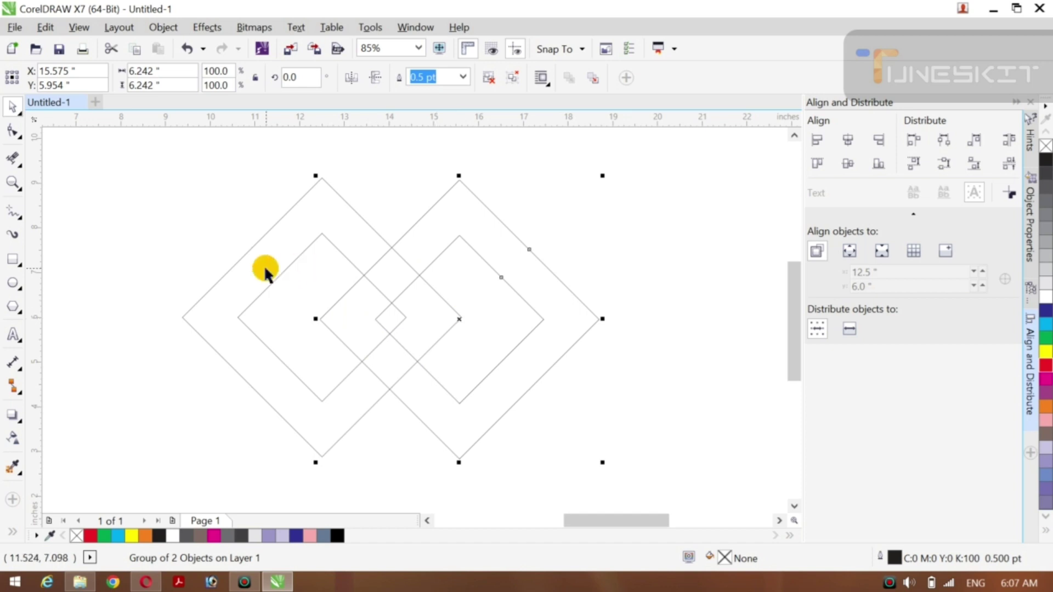
pyautogui.click(22, 112)
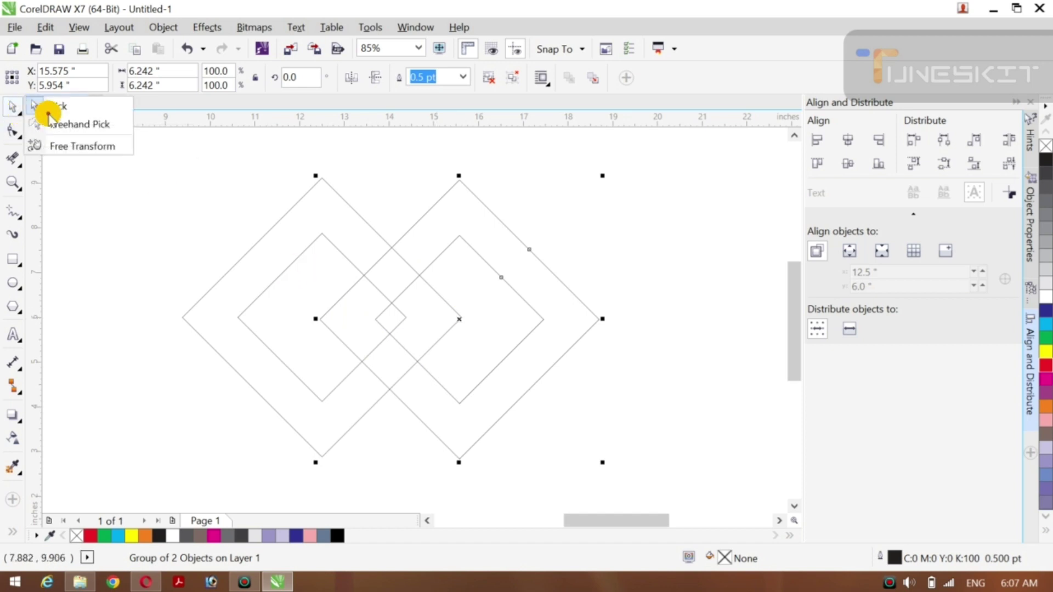
# Step: Erase the crossing segments above and below the overlap with Virtual Segment Delete
pyautogui.click(112, 211)
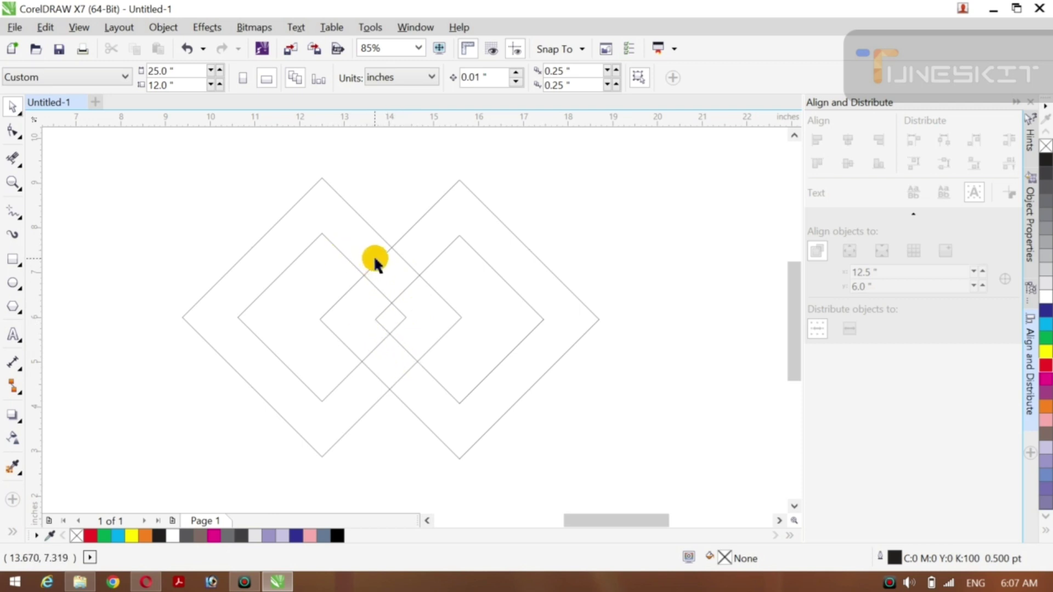
pyautogui.click(20, 168)
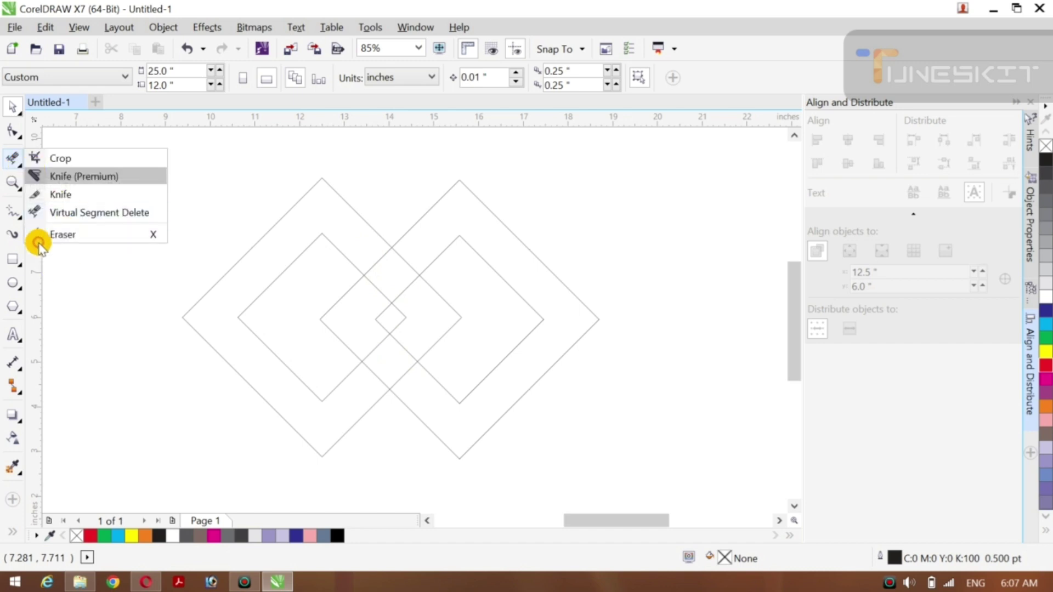
pyautogui.click(94, 212)
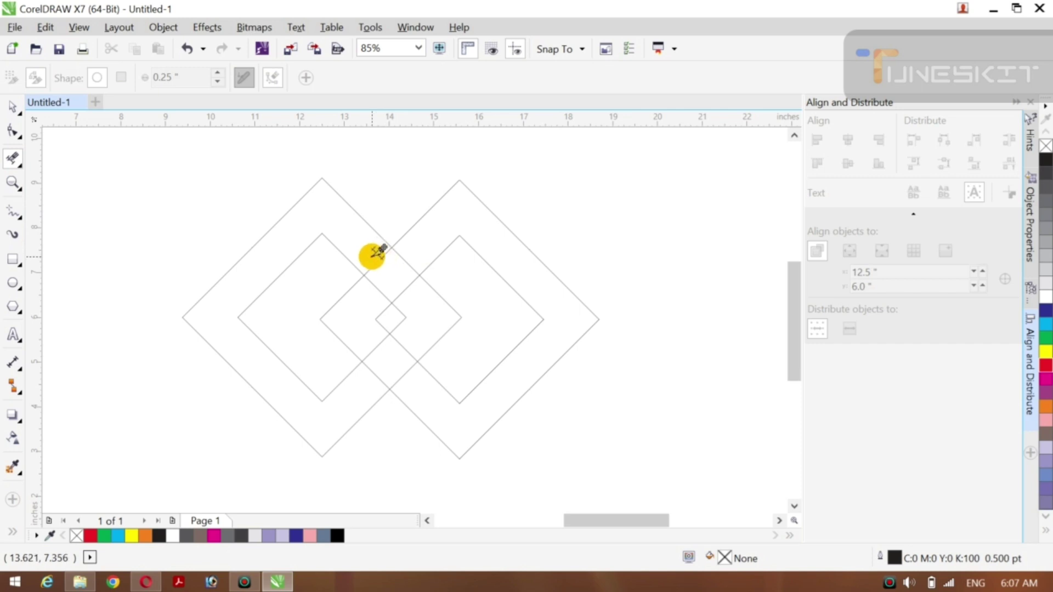
pyautogui.click(384, 266)
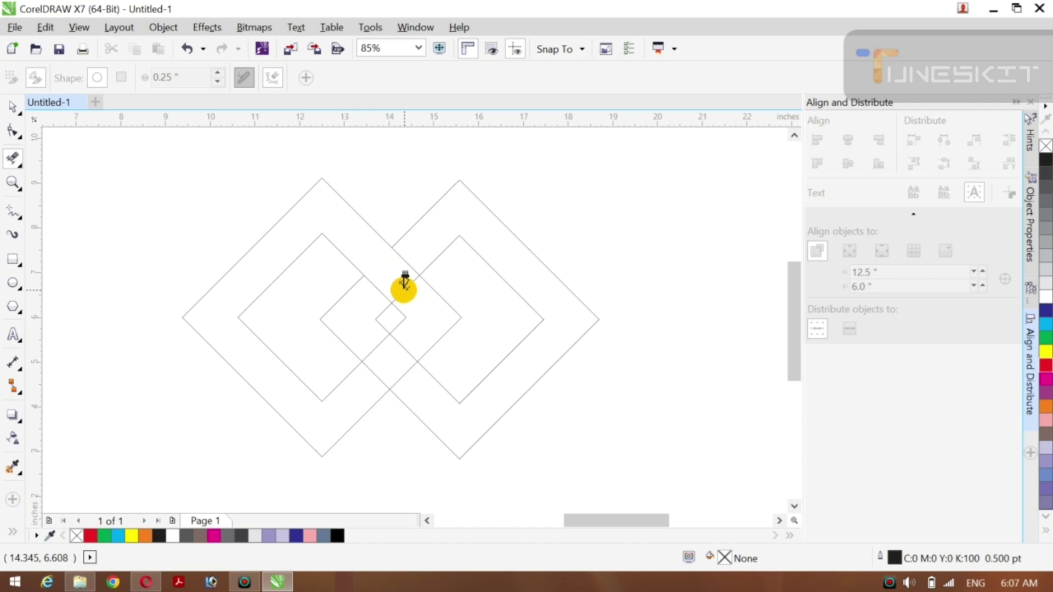
pyautogui.moveTo(406, 289); pyautogui.dragTo(416, 297)
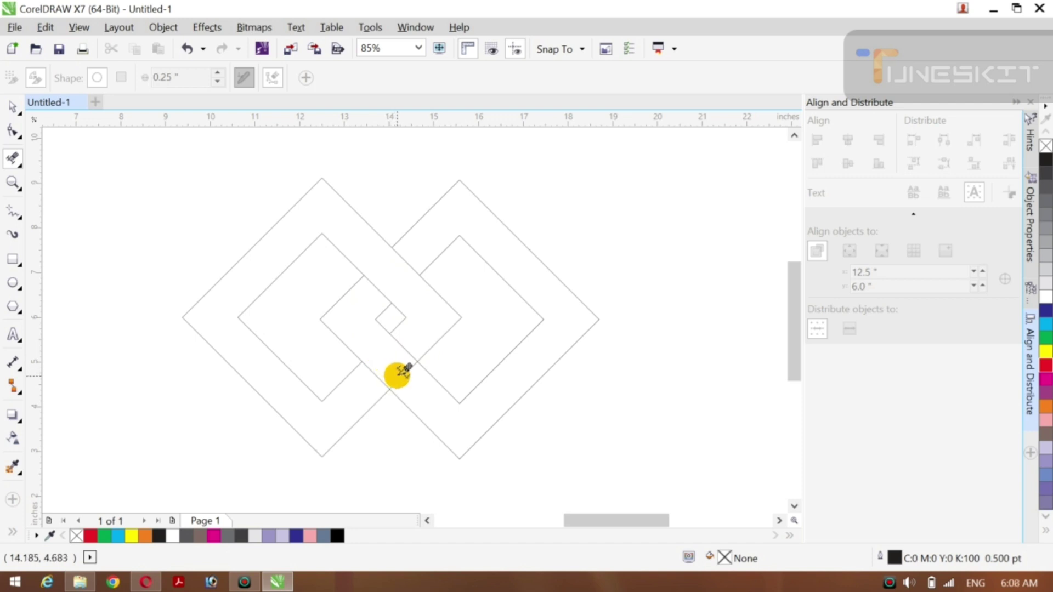
pyautogui.moveTo(399, 377); pyautogui.dragTo(412, 389)
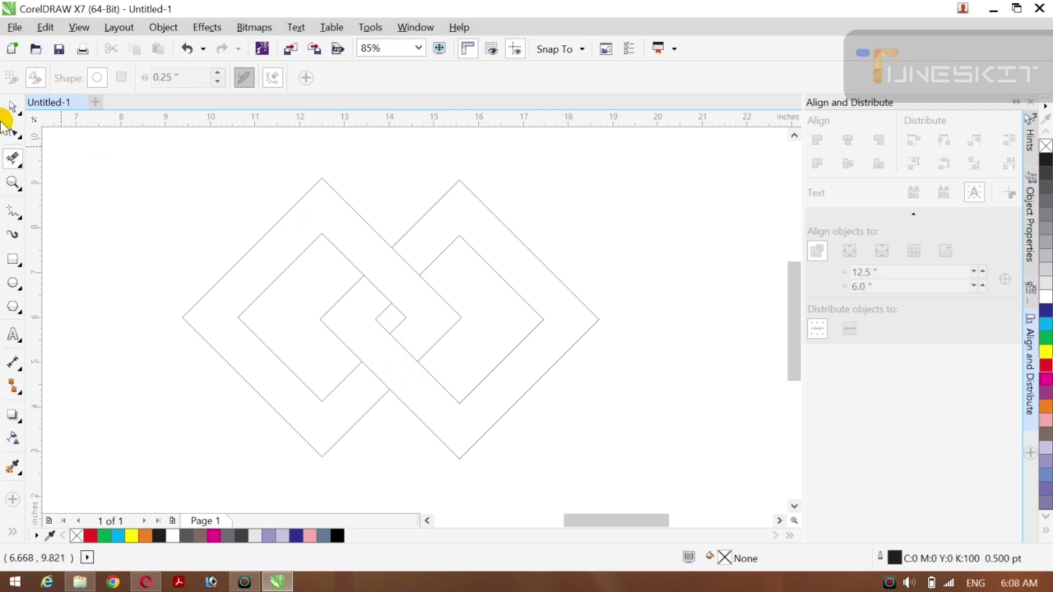
pyautogui.click(16, 109)
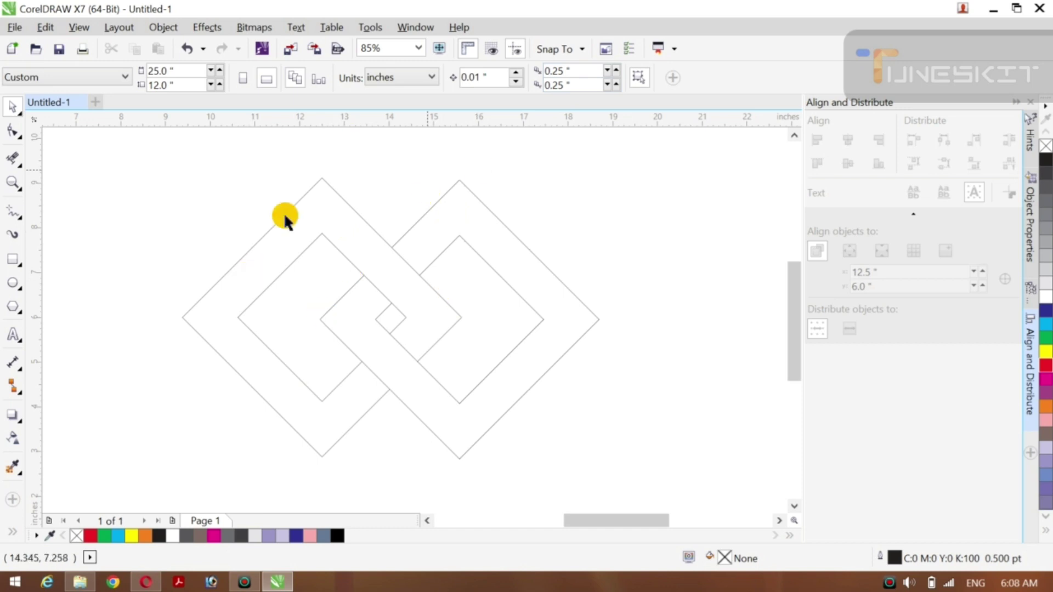
# Step: Smart Fill both diamond rings, colouring the right ring red and the left ring black
pyautogui.click(10, 534)
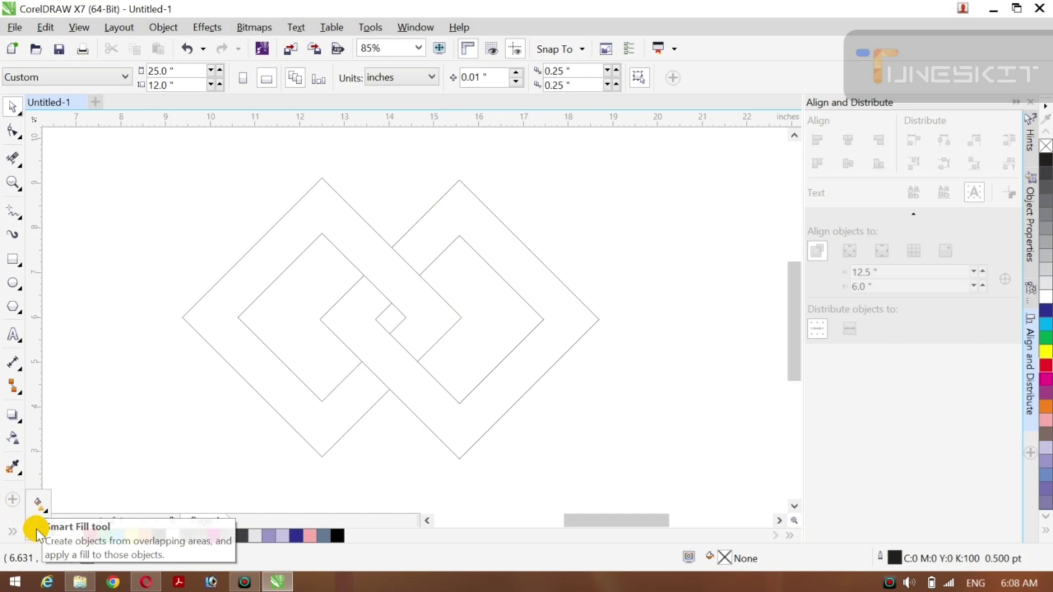
pyautogui.click(37, 531)
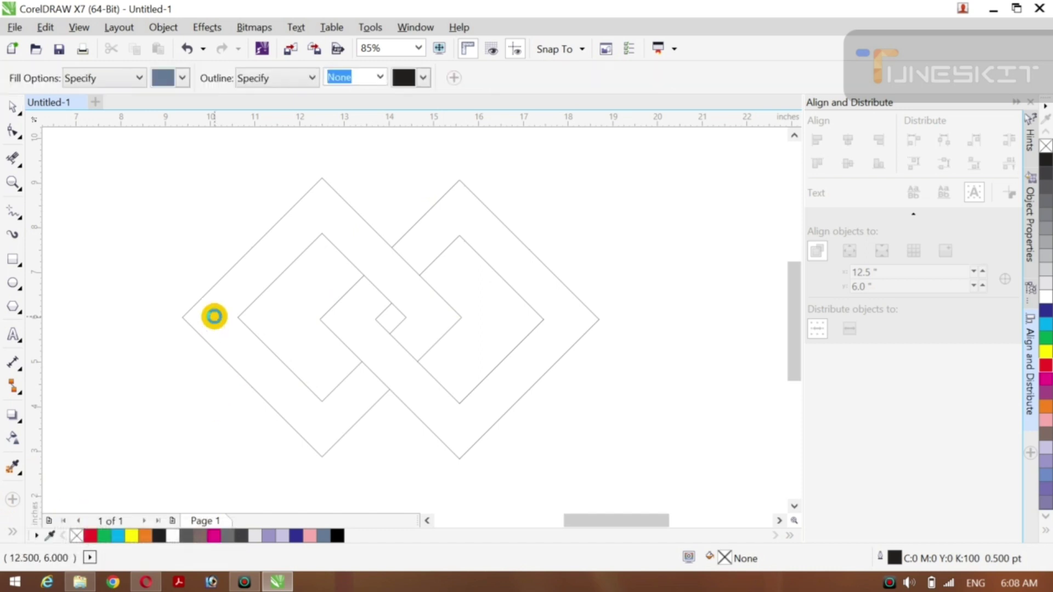
pyautogui.click(212, 317)
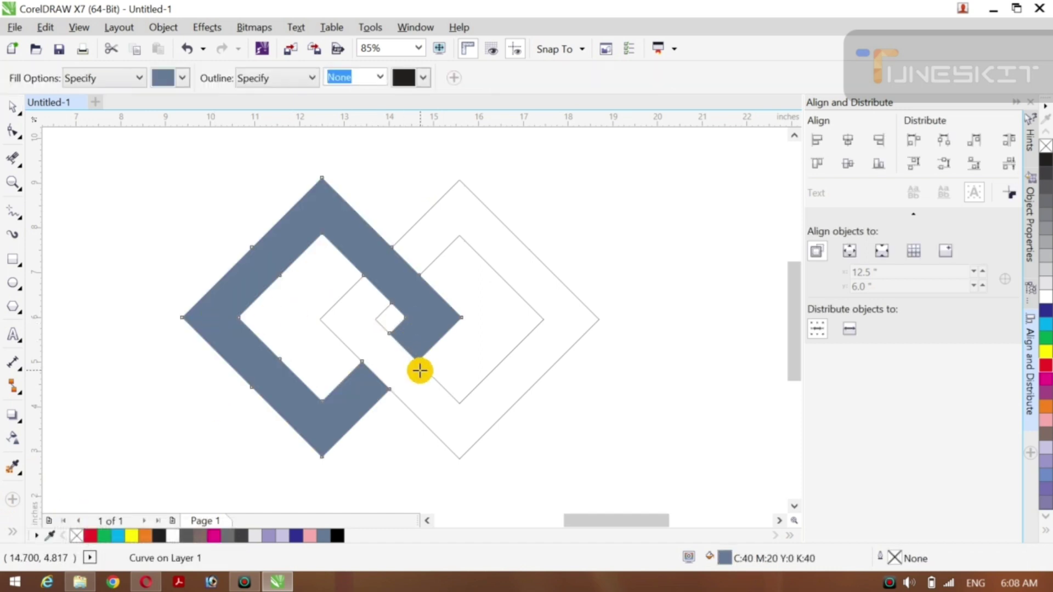
pyautogui.click(419, 395)
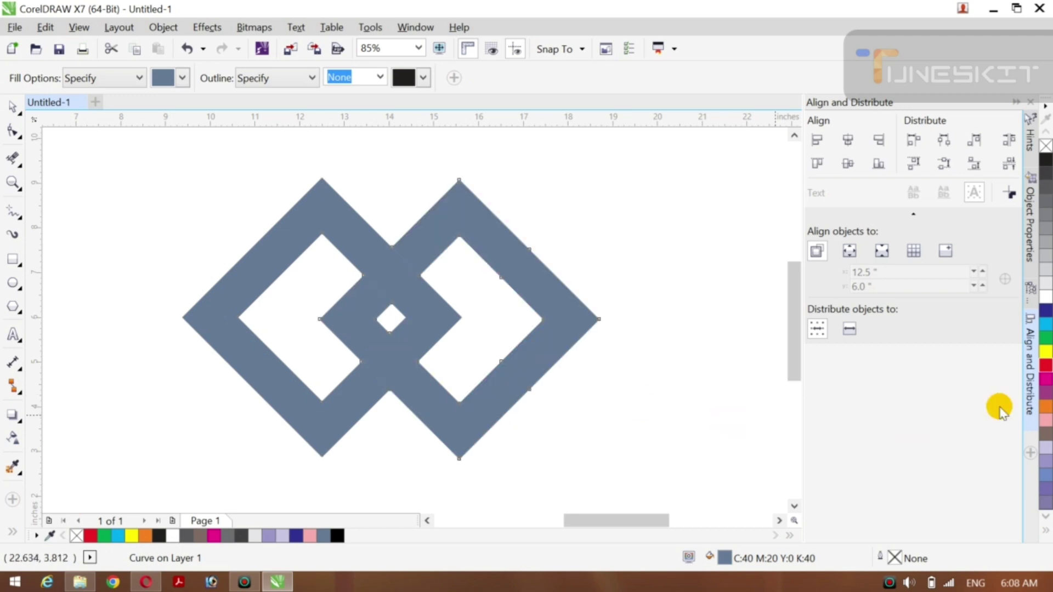
pyautogui.click(1045, 365)
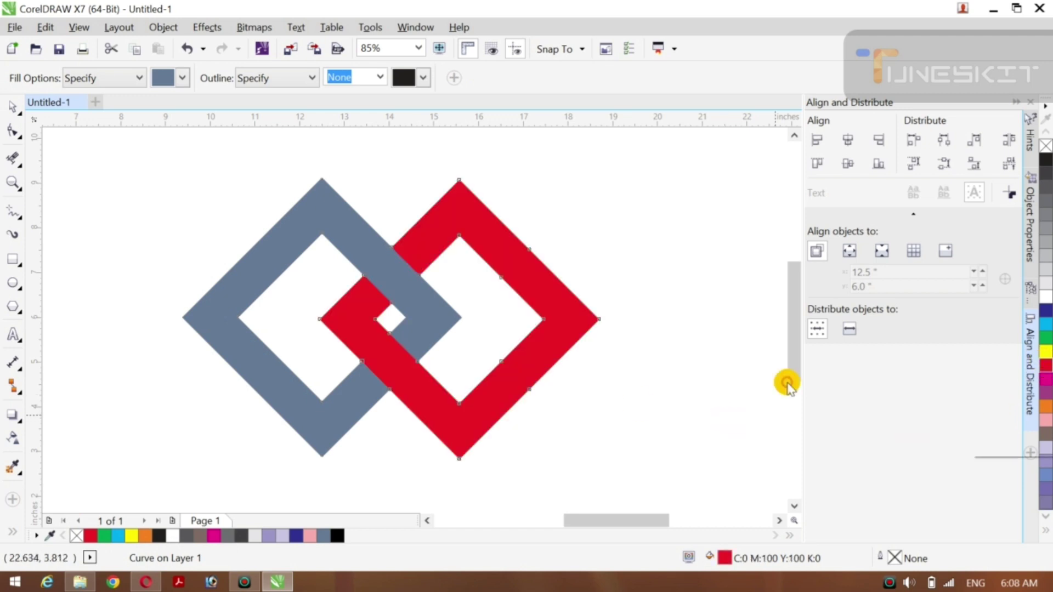
pyautogui.click(303, 222)
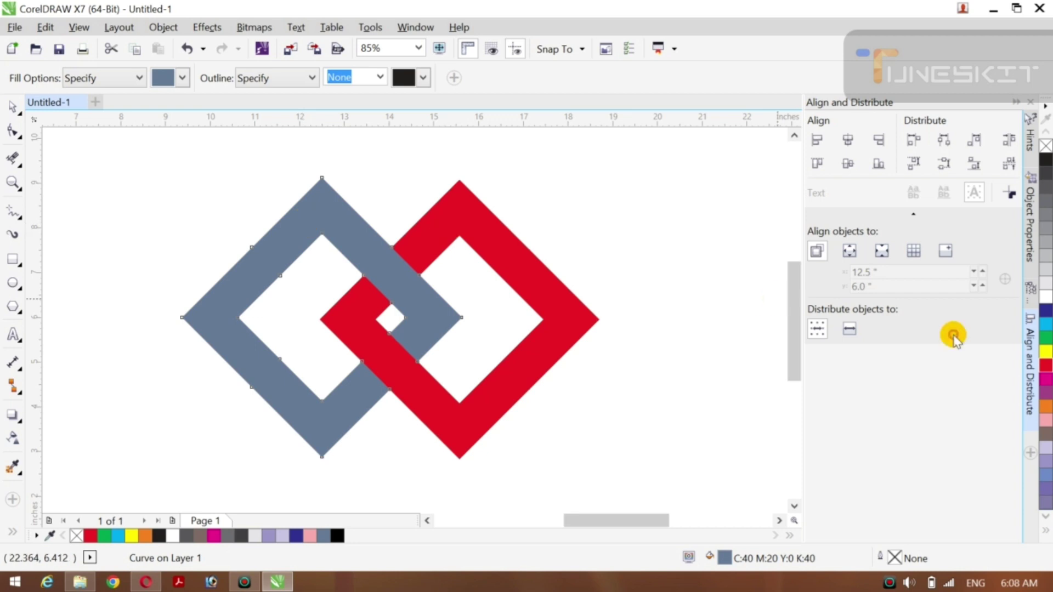
pyautogui.click(1046, 160)
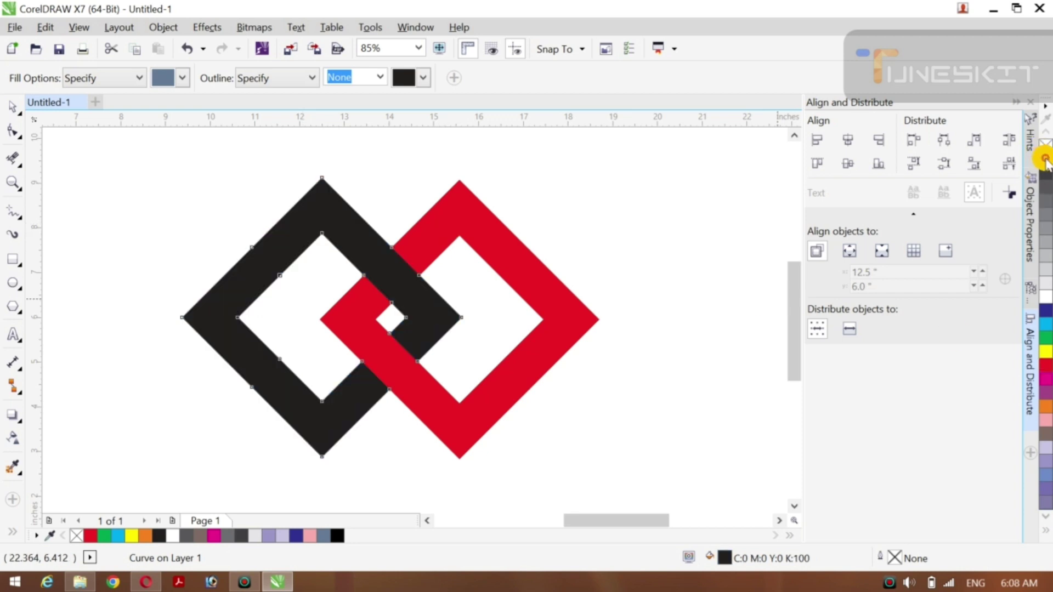
pyautogui.click(18, 115)
pyautogui.click(59, 105)
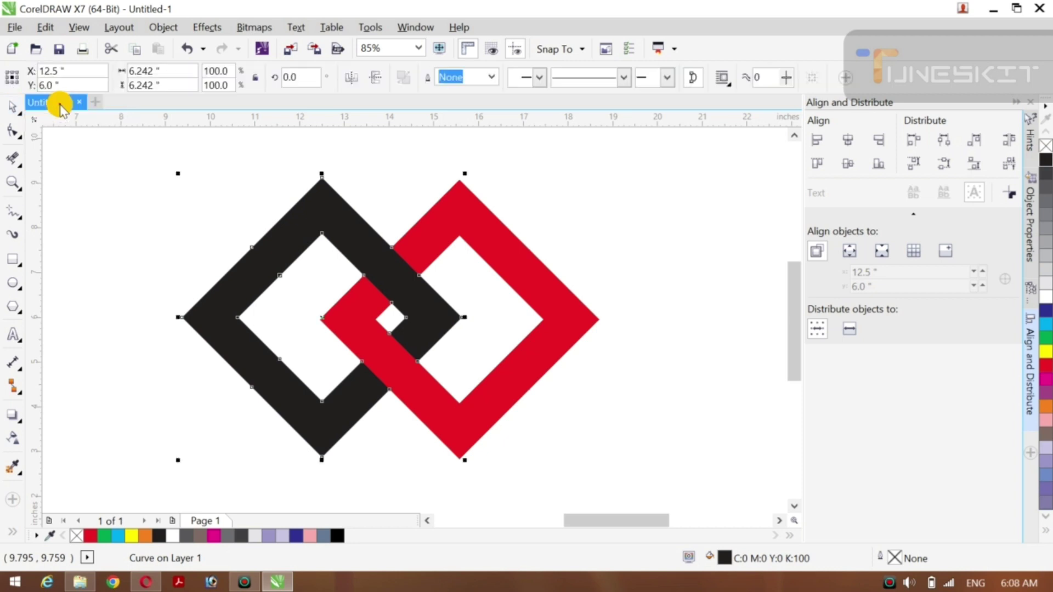
# Step: Group all five ring pieces and nudge the logo right to X 14.577 inches
pyautogui.click(136, 268)
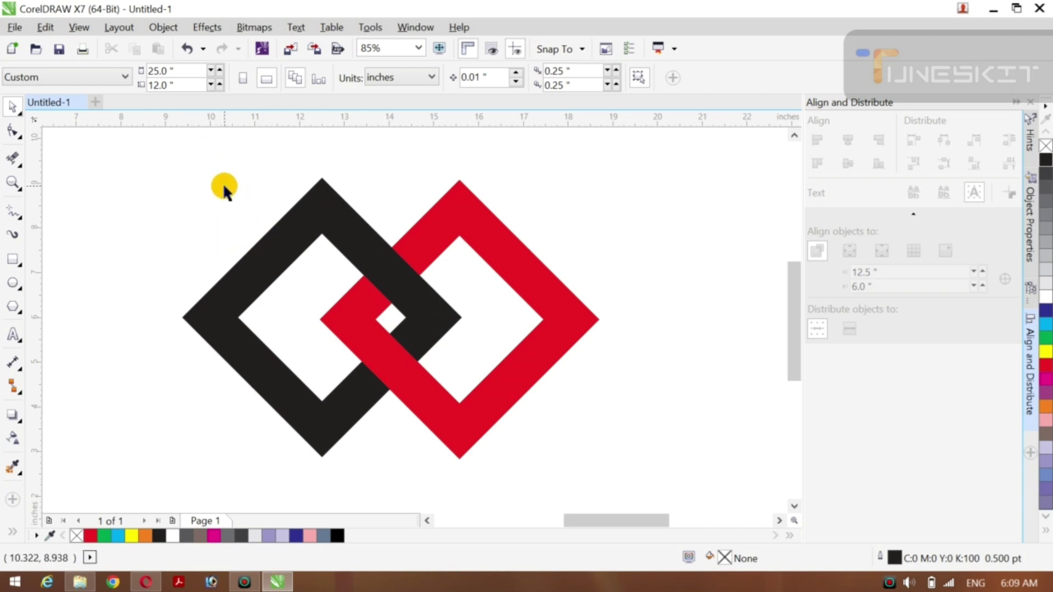
pyautogui.hotkey('ctrl', 'a')
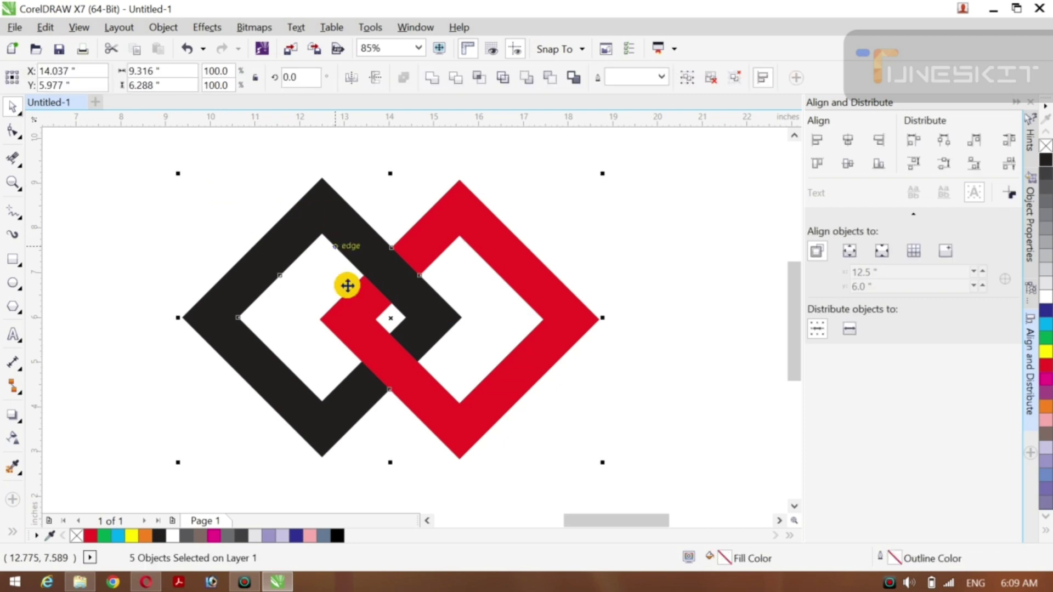
pyautogui.hotkey('ctrl', 'g')
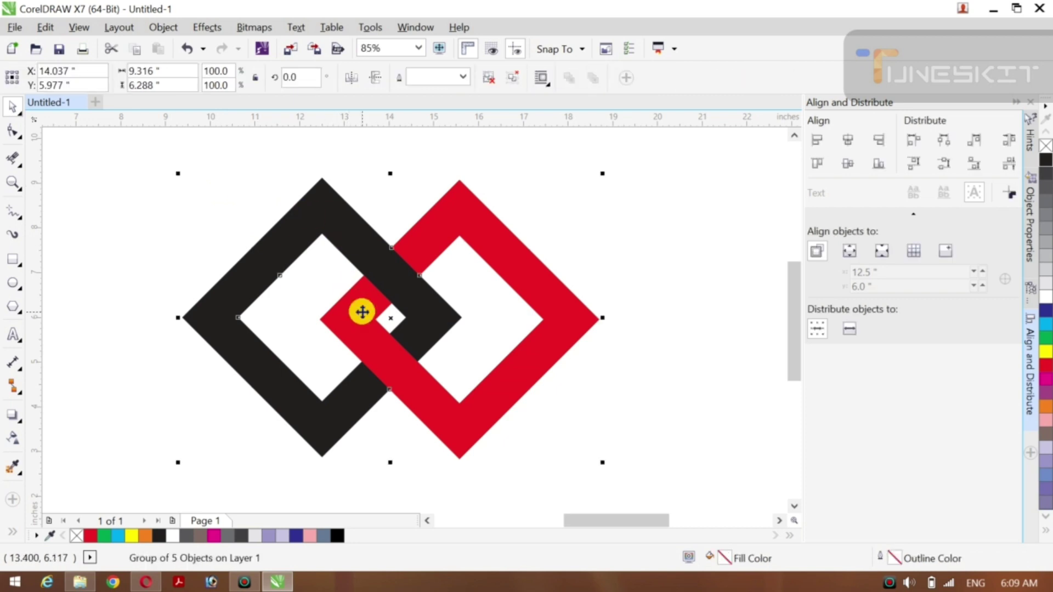
pyautogui.moveTo(406, 315); pyautogui.dragTo(413, 316)
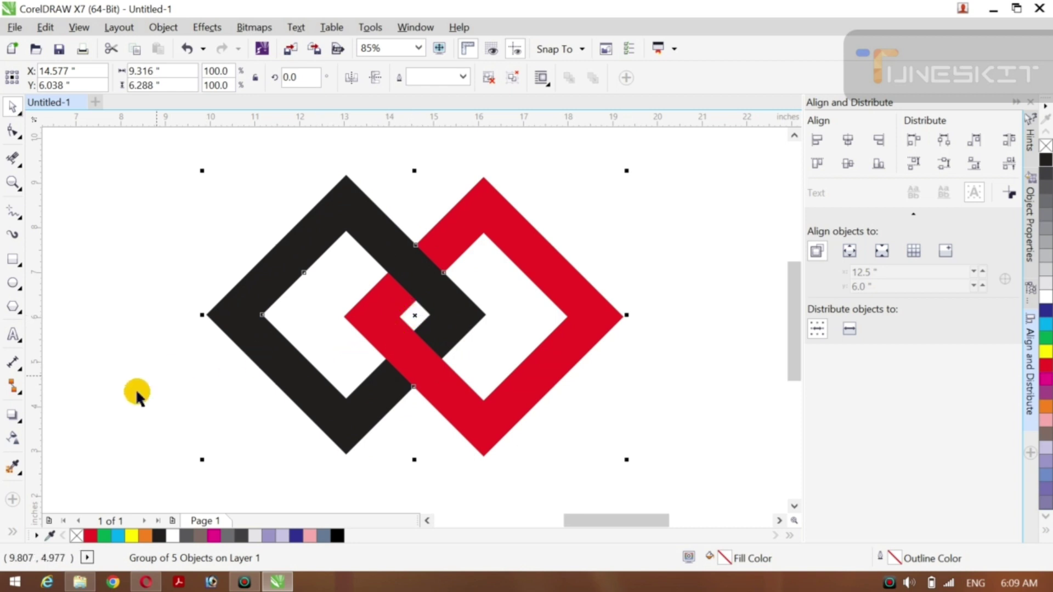
# Step: Add a soft grey Multiply drop shadow at opacity 50 lying flat beneath the logo
pyautogui.click(21, 424)
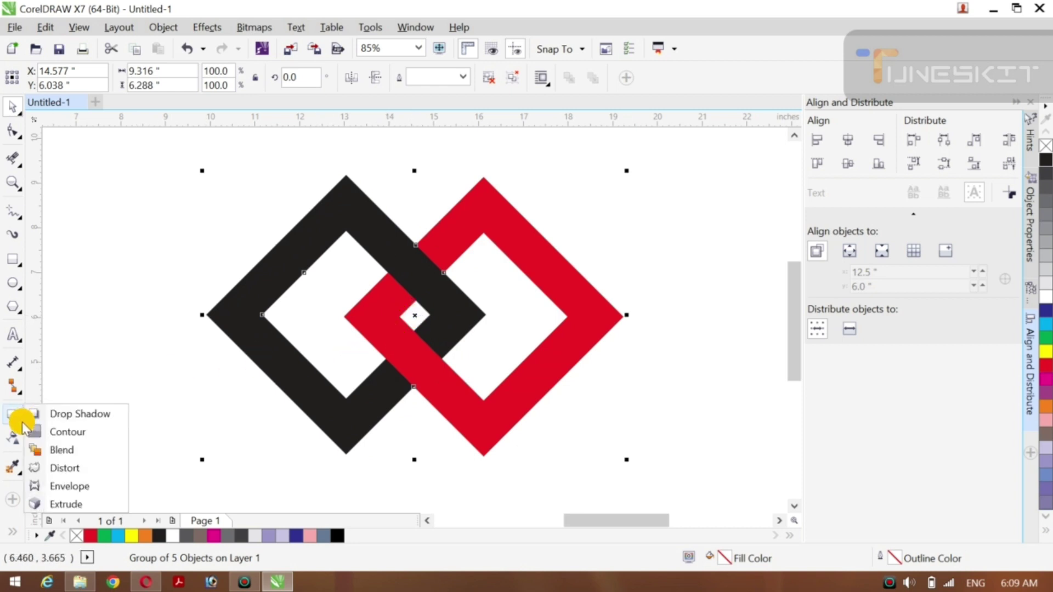
pyautogui.click(77, 415)
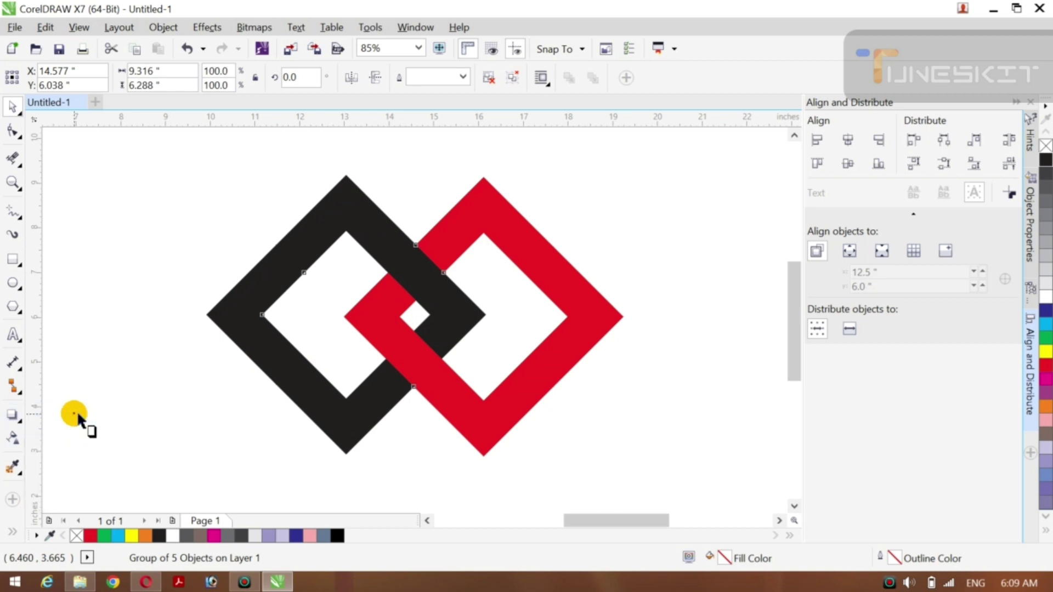
pyautogui.moveTo(341, 446); pyautogui.dragTo(400, 324)
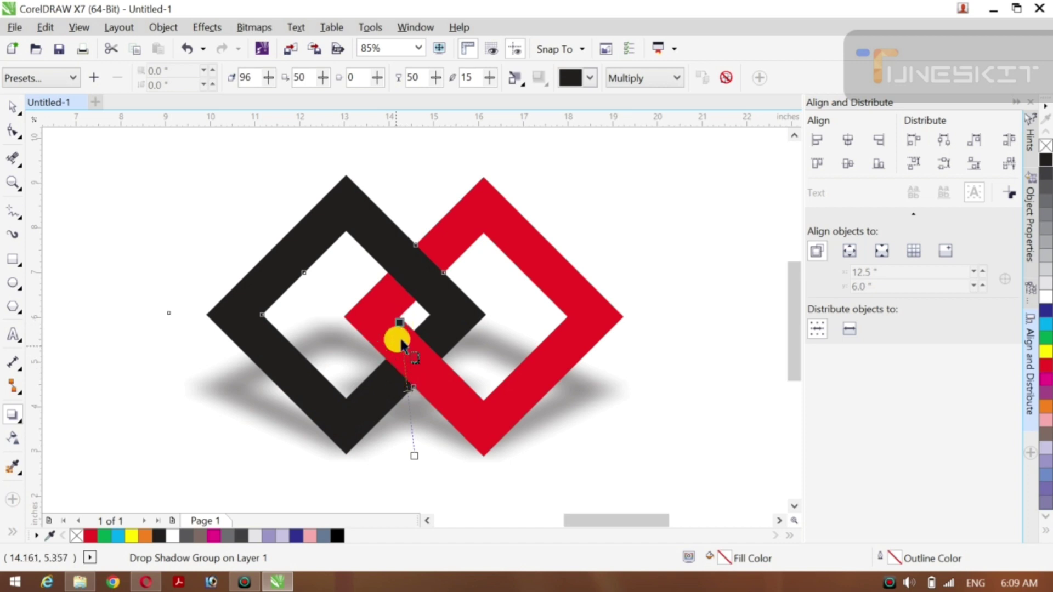
pyautogui.click(408, 320)
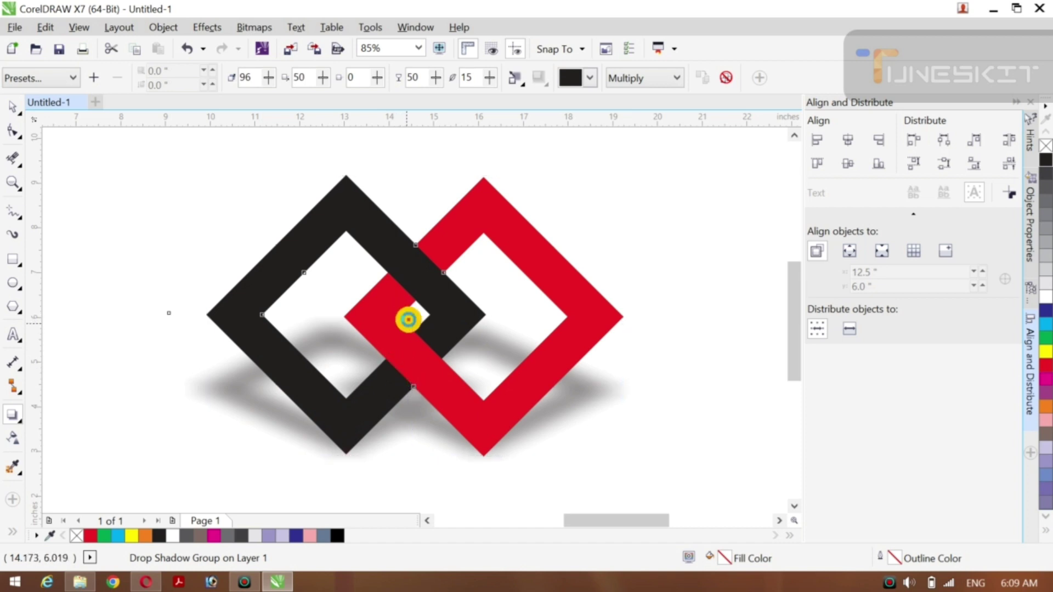
pyautogui.moveTo(408, 319)
pyautogui.mouseDown()
pyautogui.moveTo(411, 379)
pyautogui.moveTo(405, 315)
pyautogui.mouseUp()
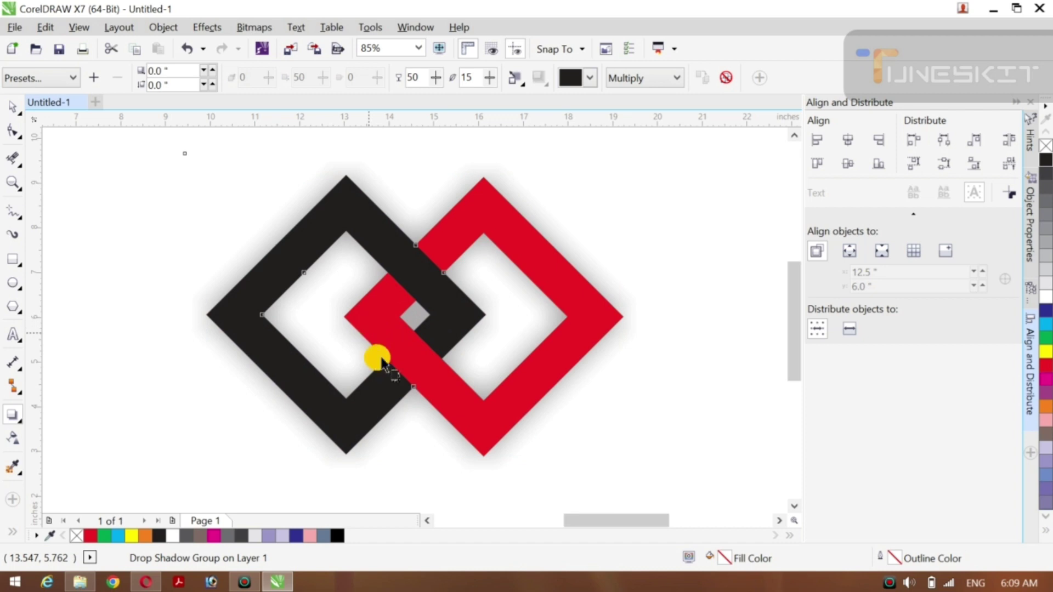
pyautogui.moveTo(396, 441); pyautogui.dragTo(393, 403)
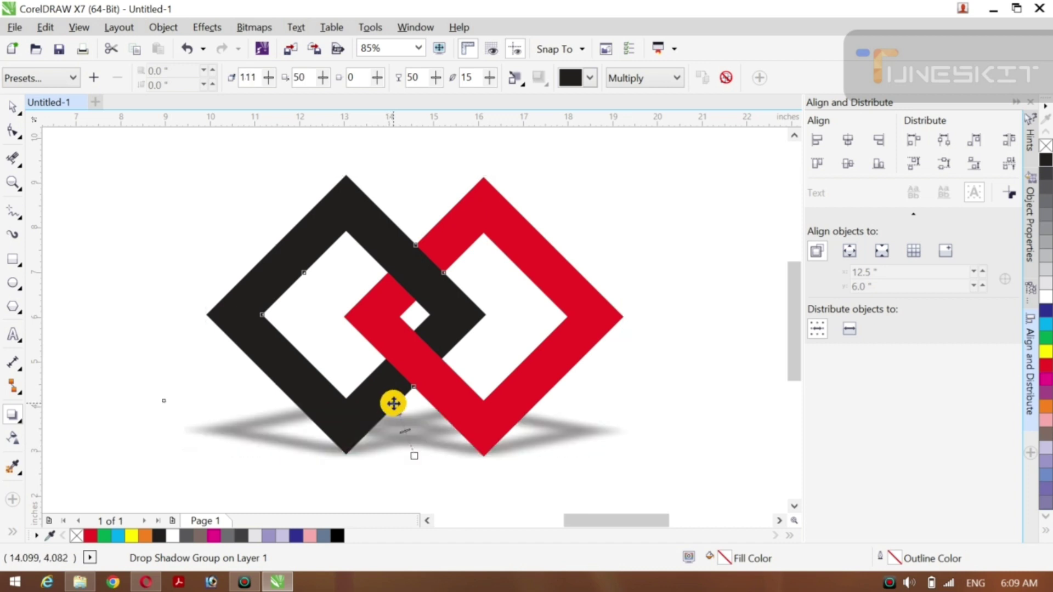
pyautogui.moveTo(401, 439); pyautogui.dragTo(399, 401)
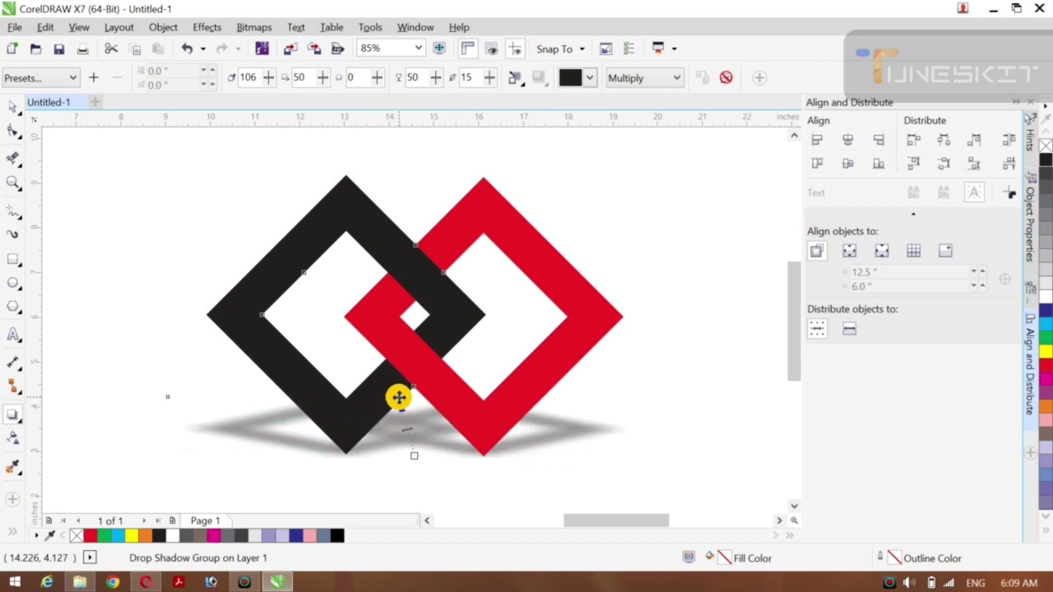
pyautogui.click(18, 113)
pyautogui.click(103, 159)
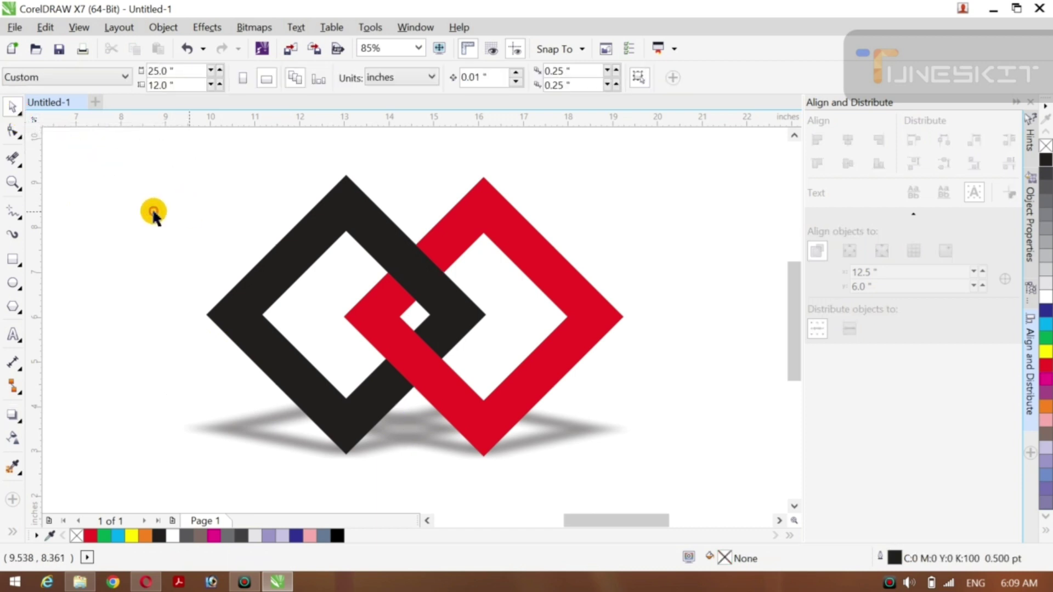
# Step: Create a page-sized 25 × 12-inch background rectangle and fill it green
pyautogui.doubleClick(14, 259)
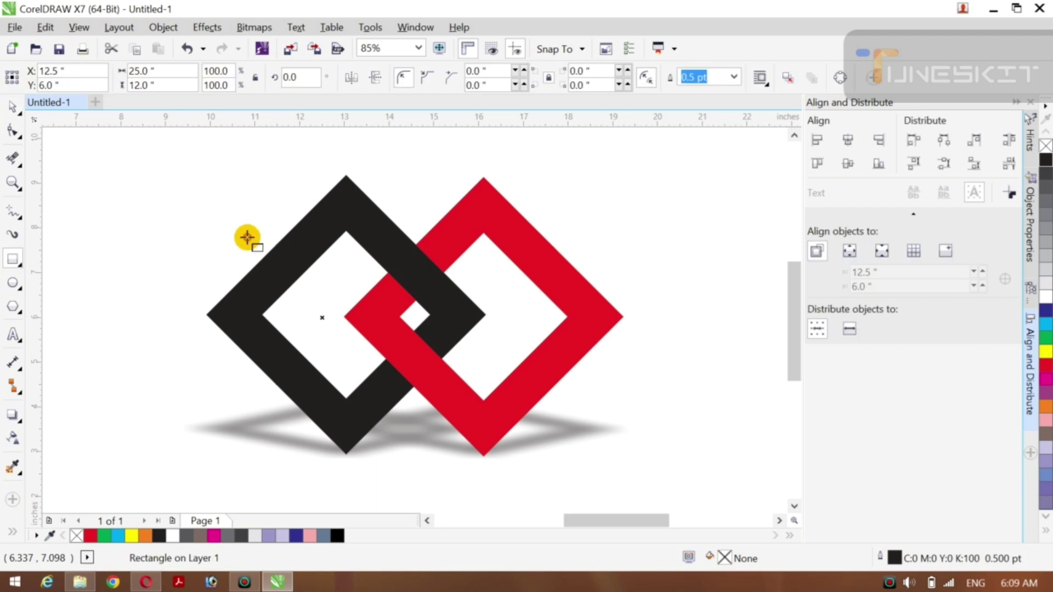
pyautogui.click(1044, 352)
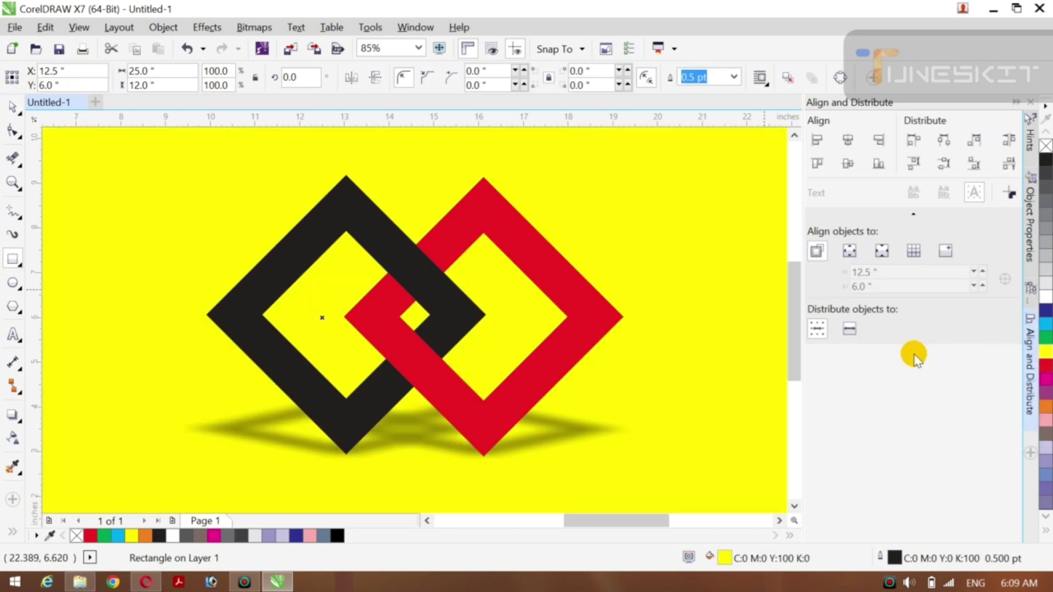
pyautogui.click(1046, 339)
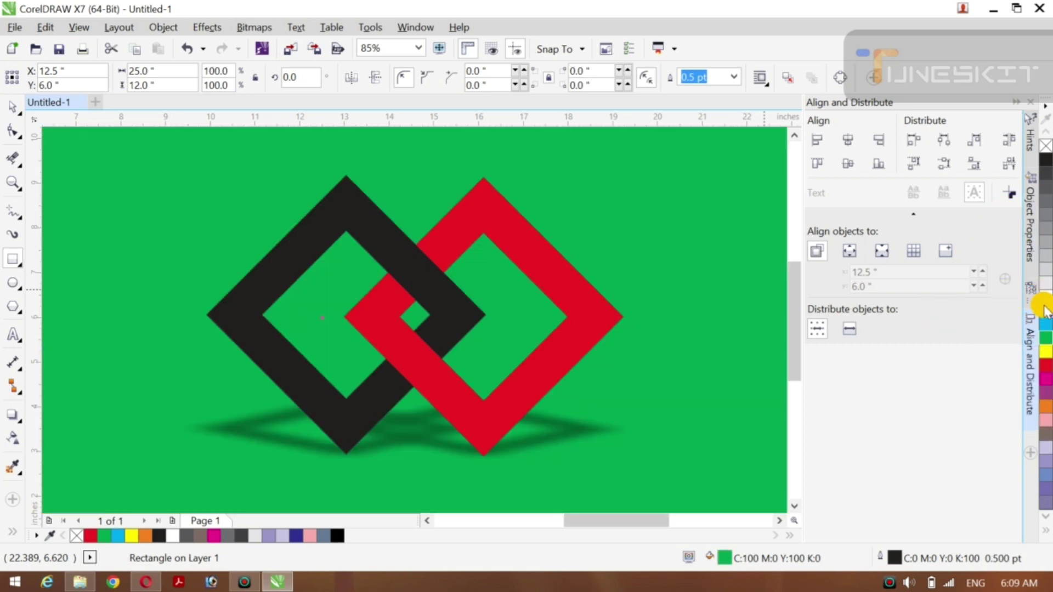
pyautogui.click(1046, 311)
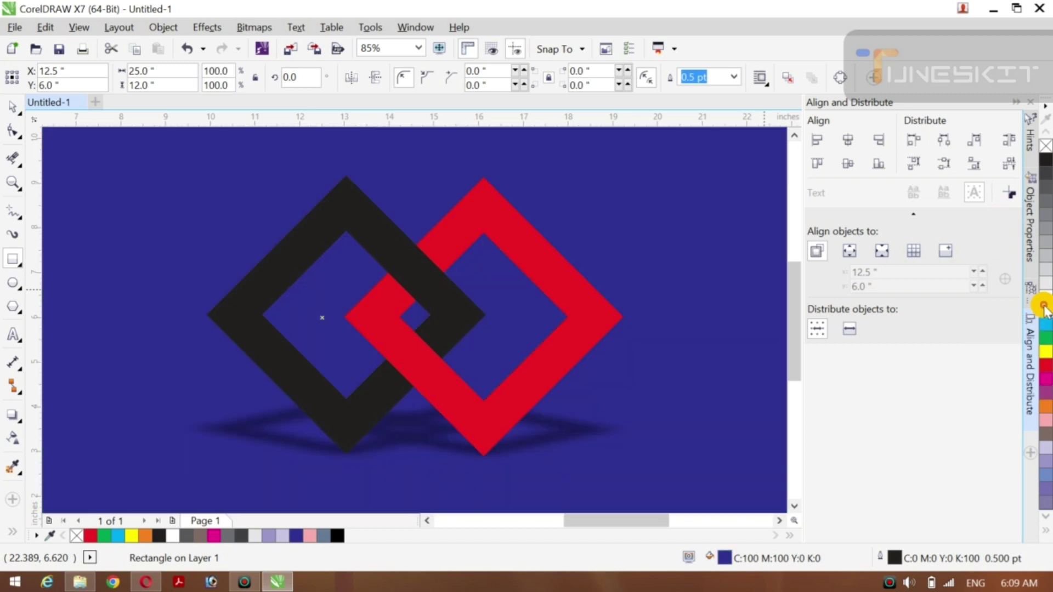
pyautogui.click(1046, 204)
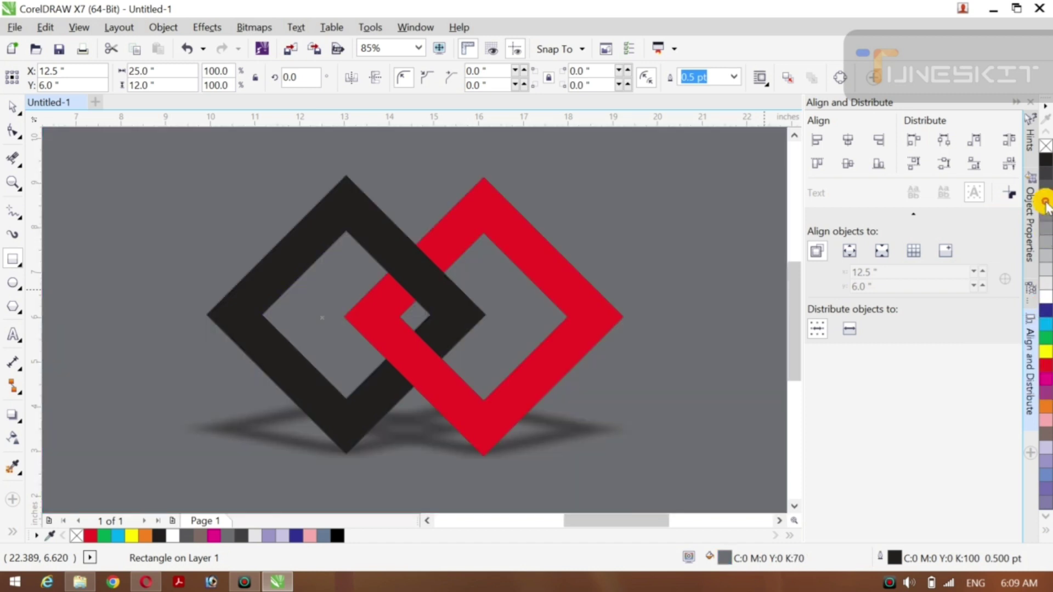
pyautogui.click(1046, 407)
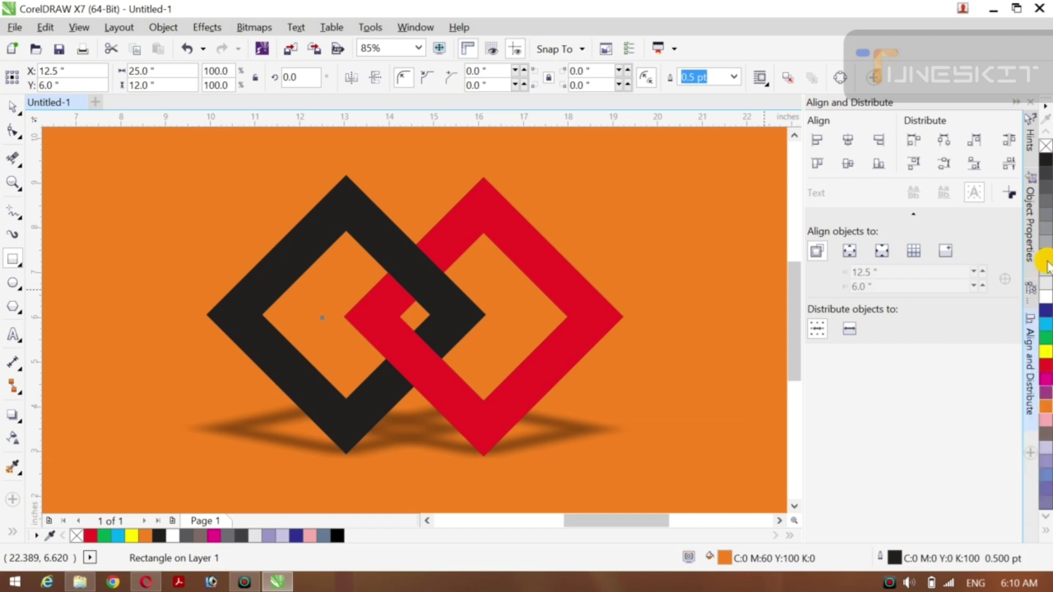
pyautogui.click(1046, 339)
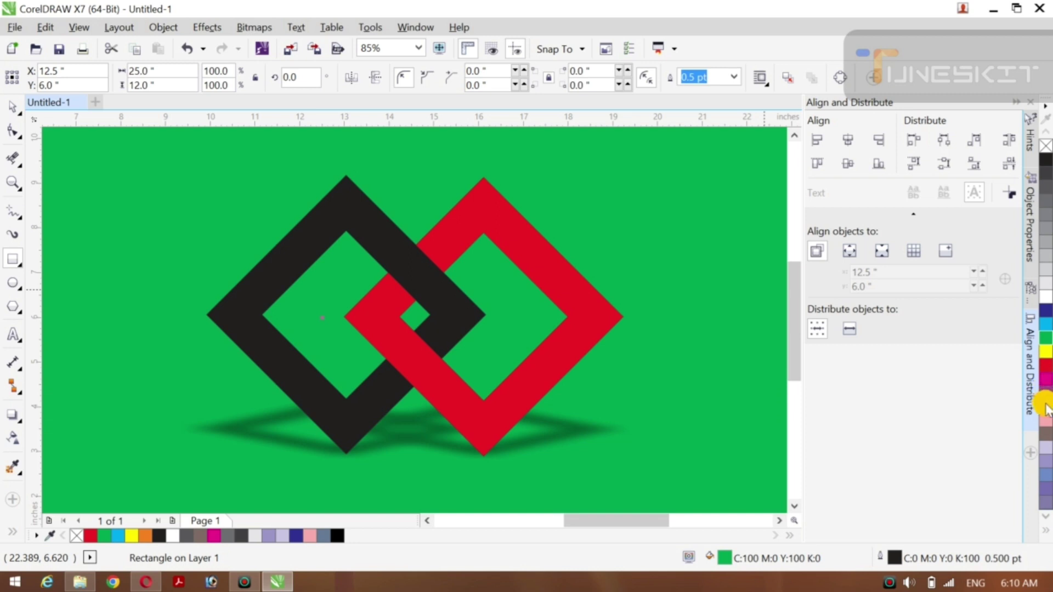
pyautogui.click(1046, 409)
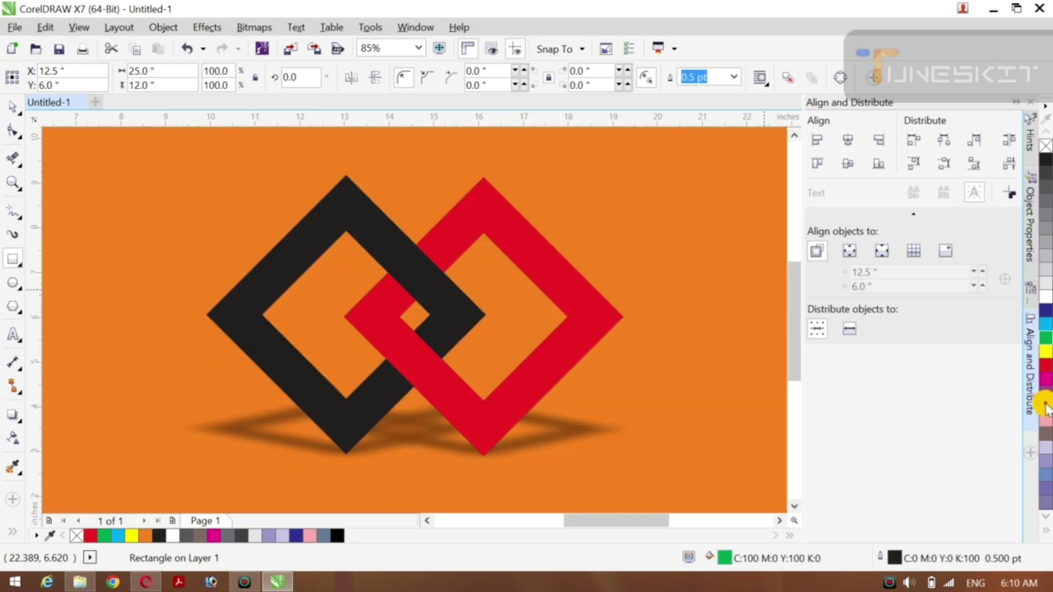
pyautogui.click(1045, 343)
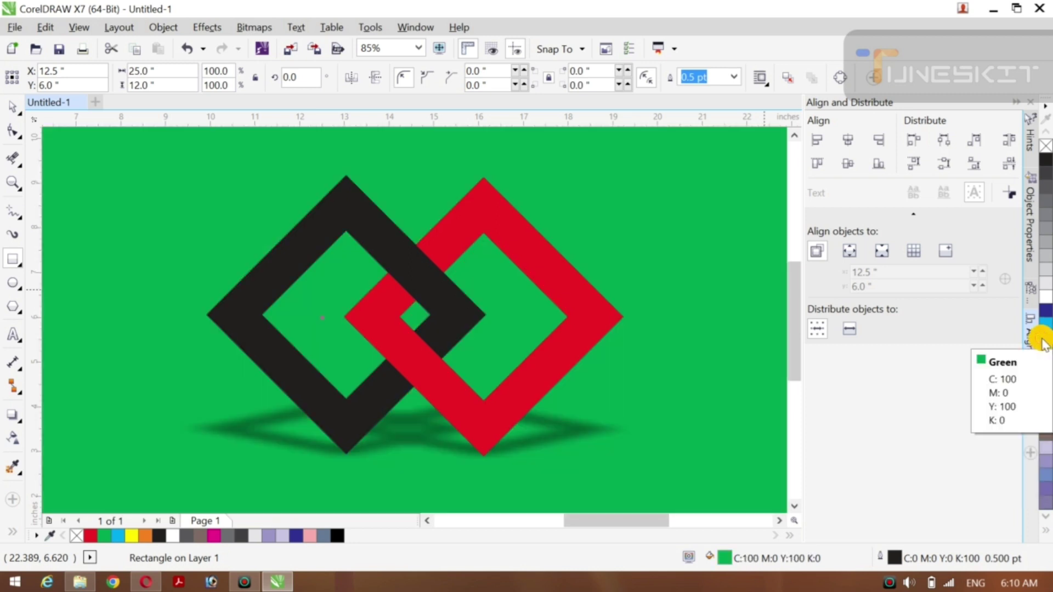
pyautogui.click(17, 109)
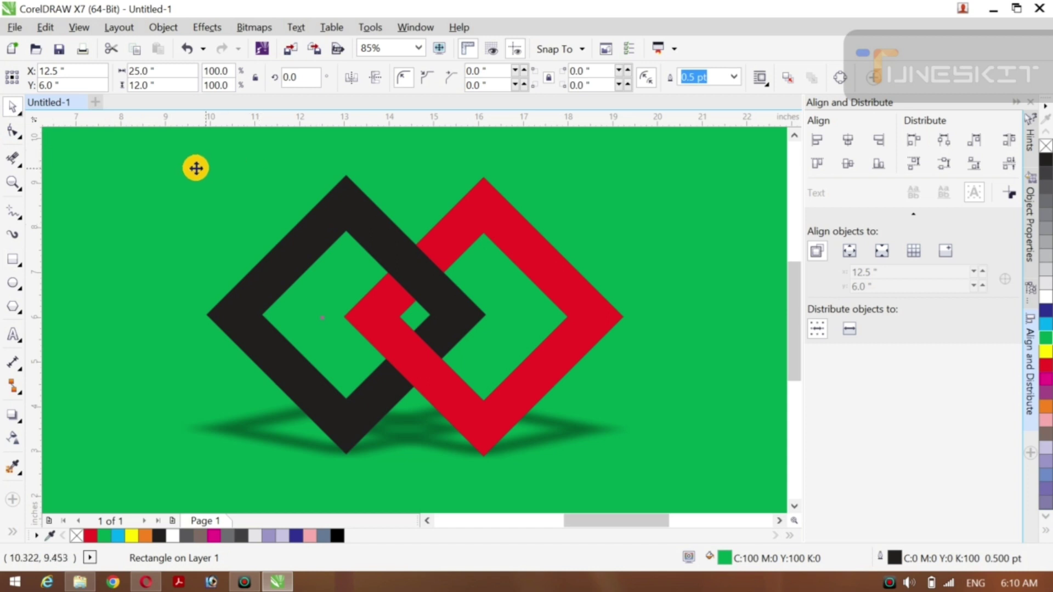
# Step: Set the outline width of all objects, including the diamonds, to None
pyautogui.hotkey('ctrl', 'a')
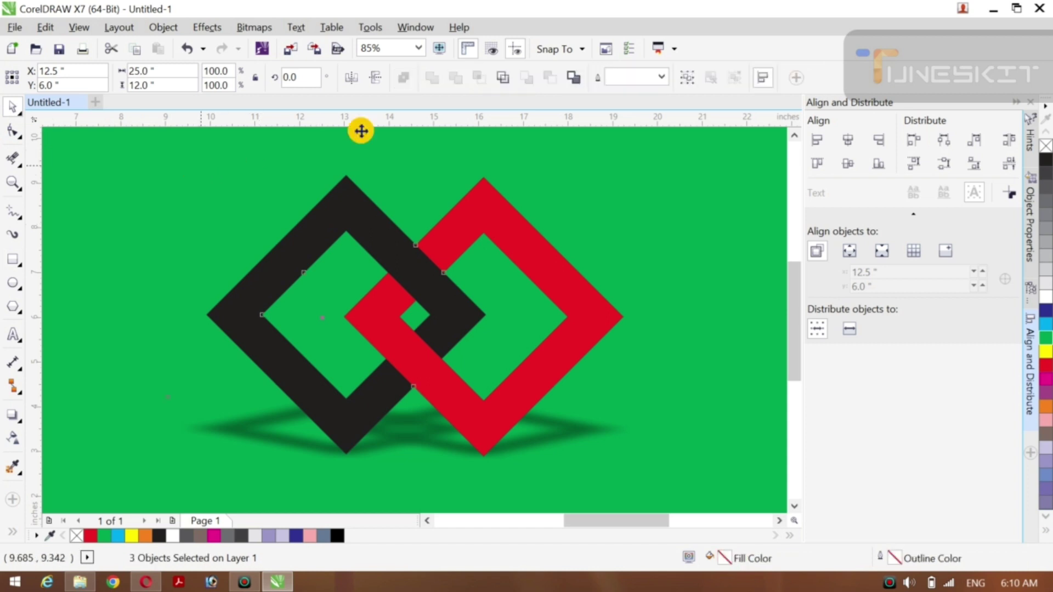
pyautogui.click(661, 78)
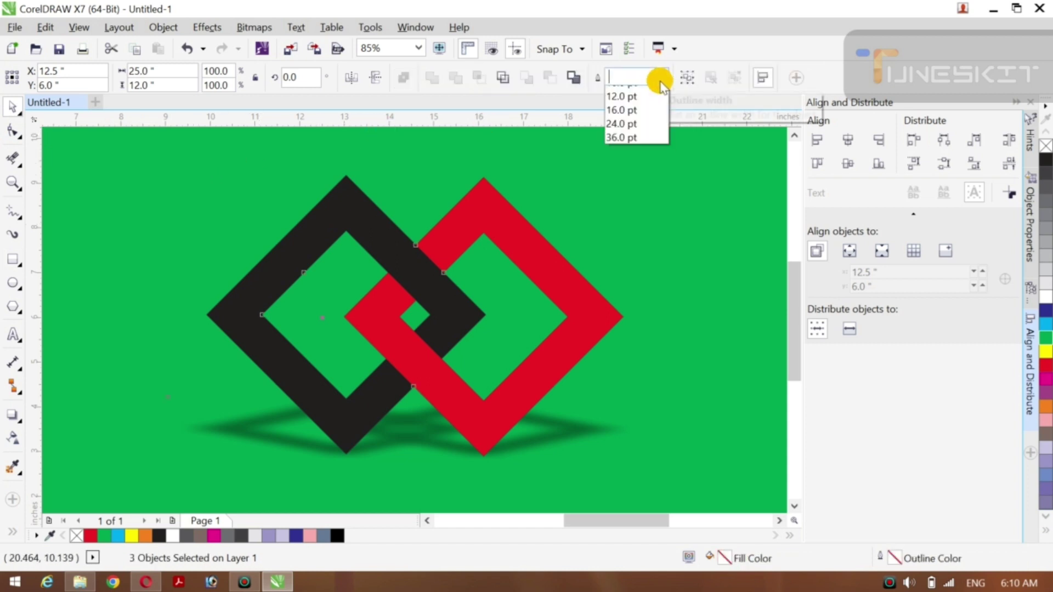
pyautogui.click(633, 94)
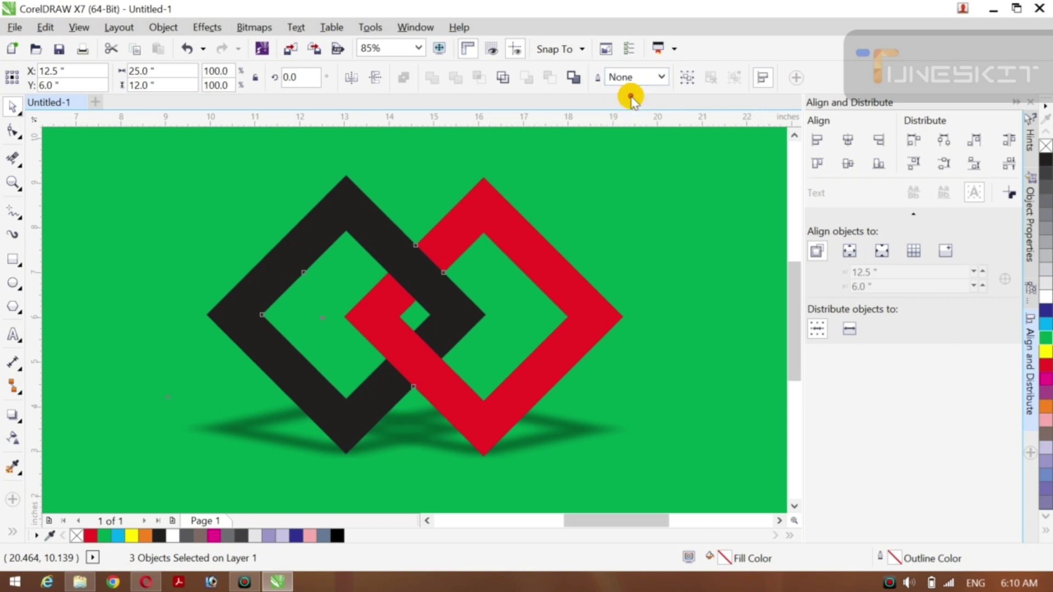
pyautogui.click(661, 77)
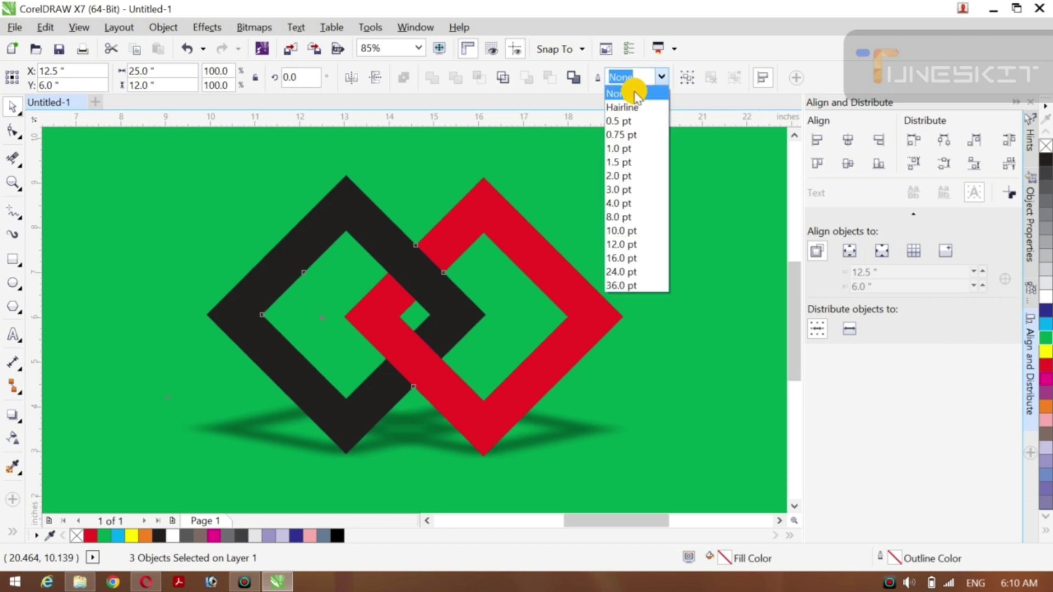
pyautogui.click(634, 93)
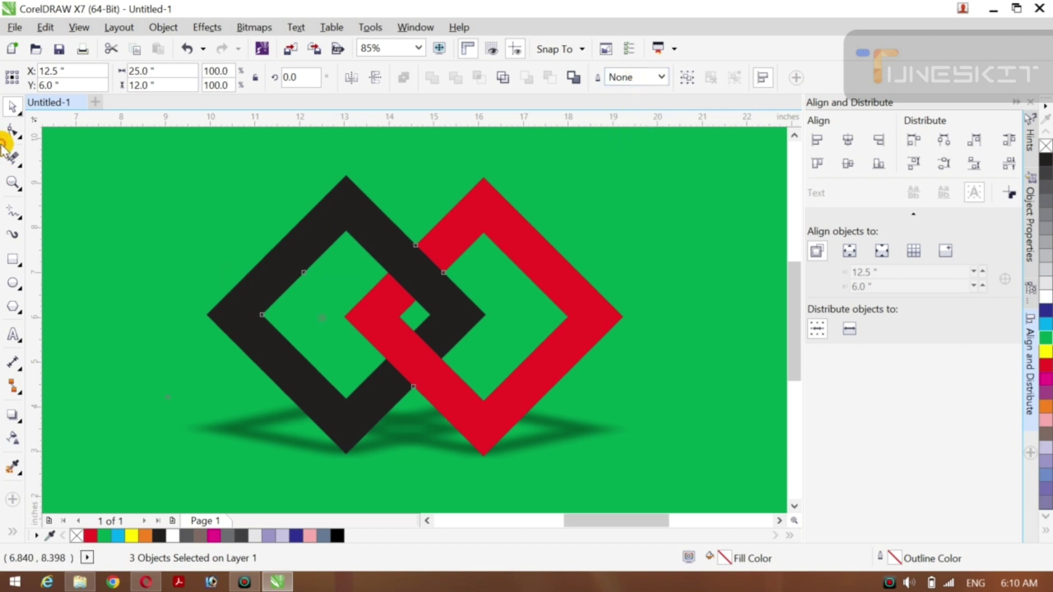
pyautogui.click(17, 337)
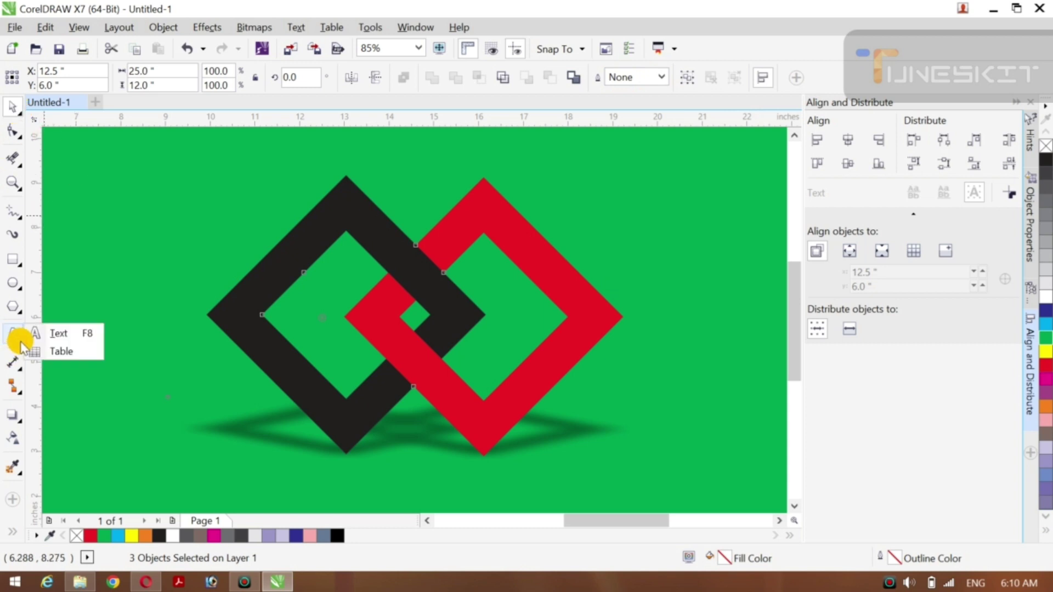
# Step: Add the text '3D' in 200 pt Arial at the upper left, overlapping the black diamond
pyautogui.click(53, 333)
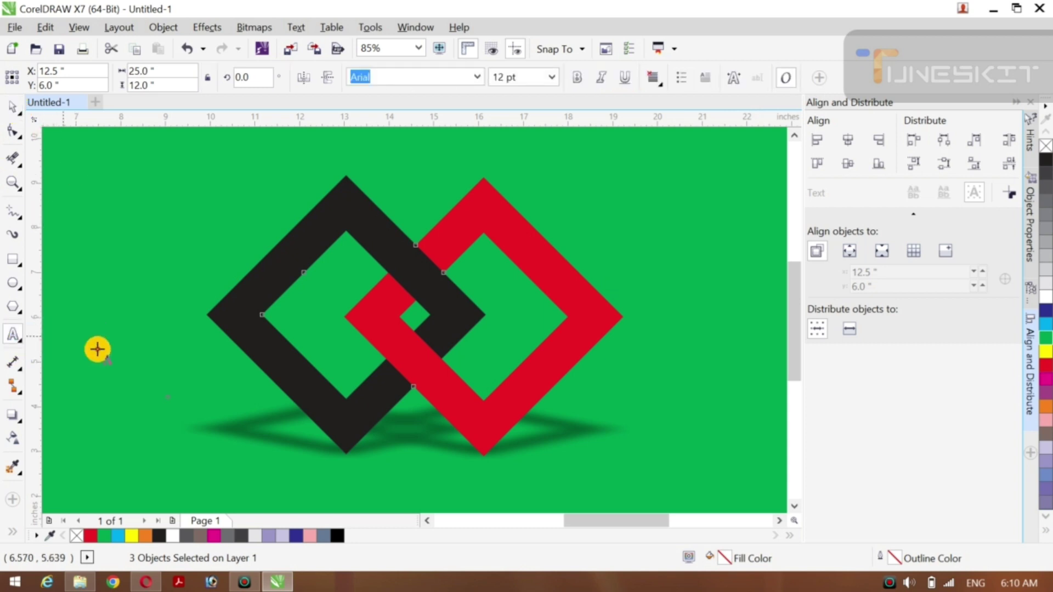
pyautogui.click(132, 301)
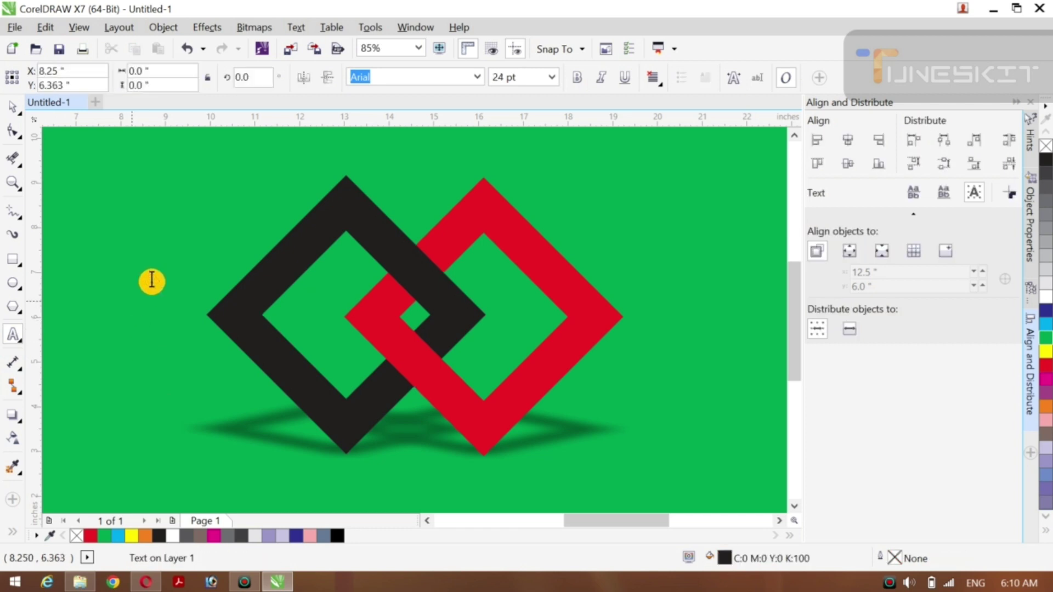
pyautogui.click(550, 79)
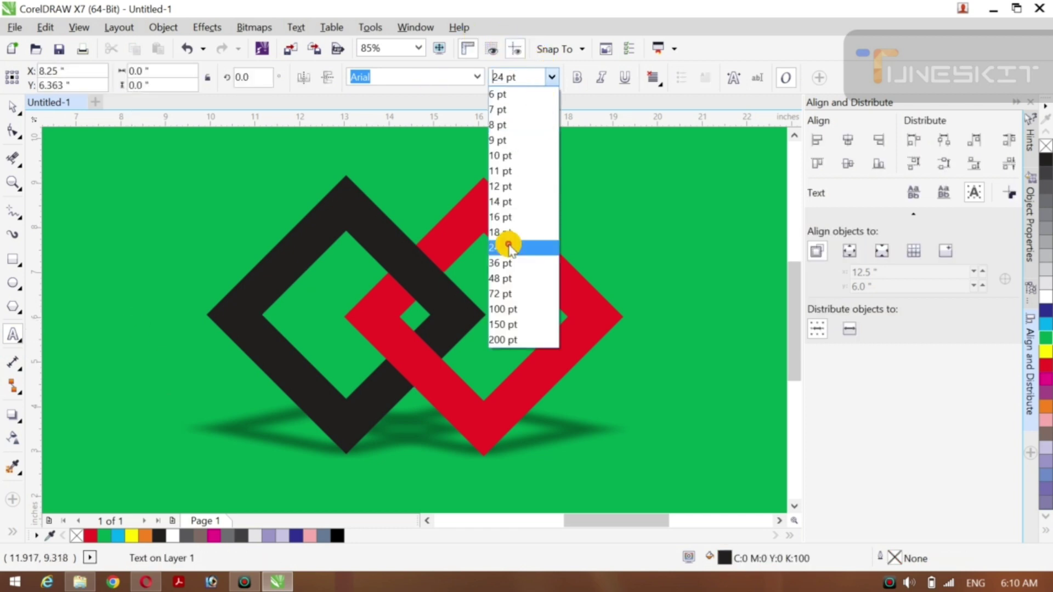
pyautogui.click(496, 346)
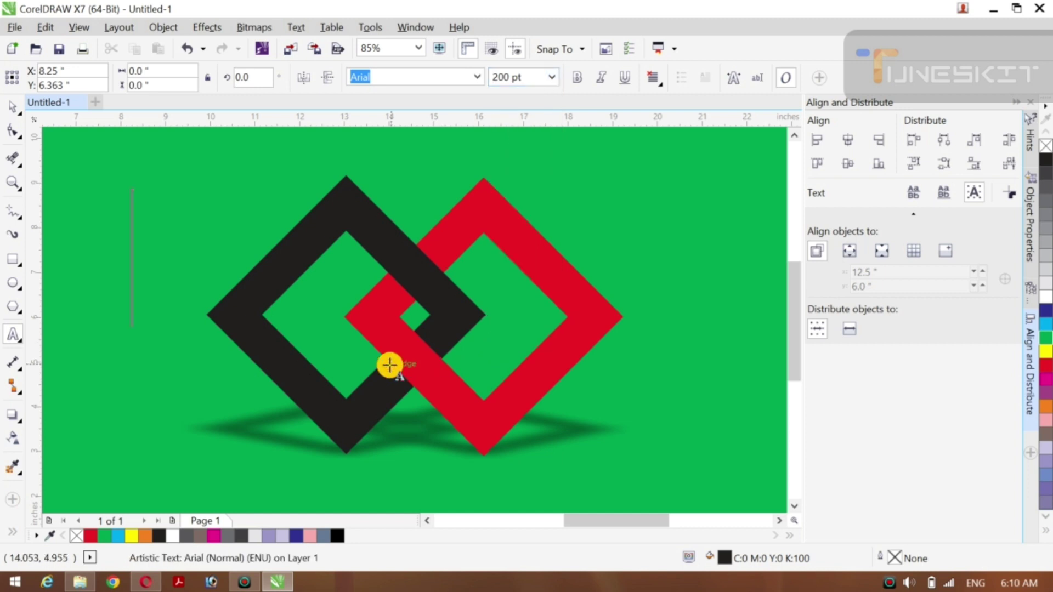
pyautogui.write('#')
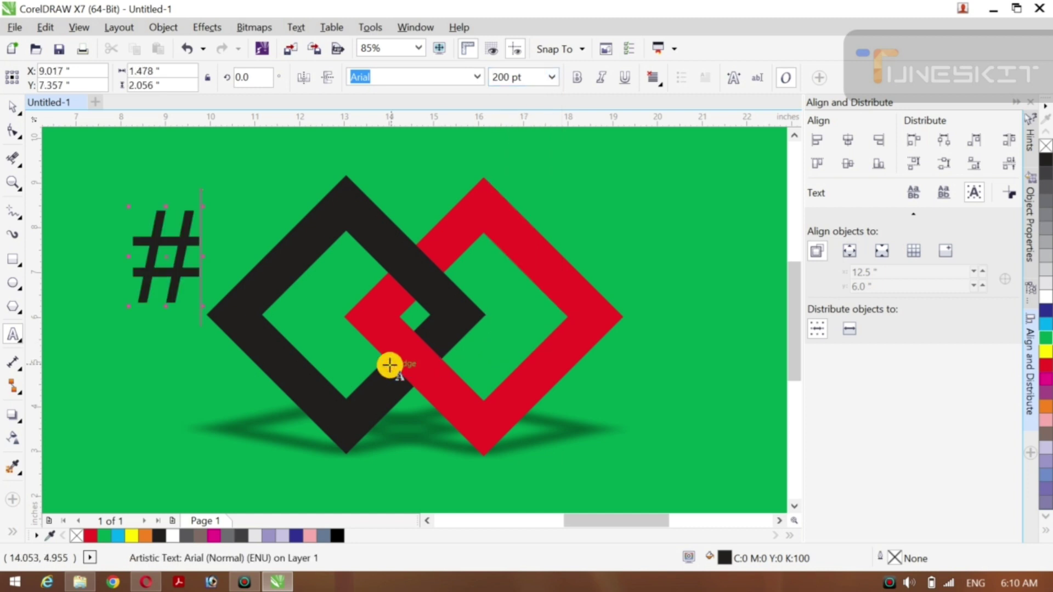
pyautogui.press('BackSpace')
pyautogui.write('3')
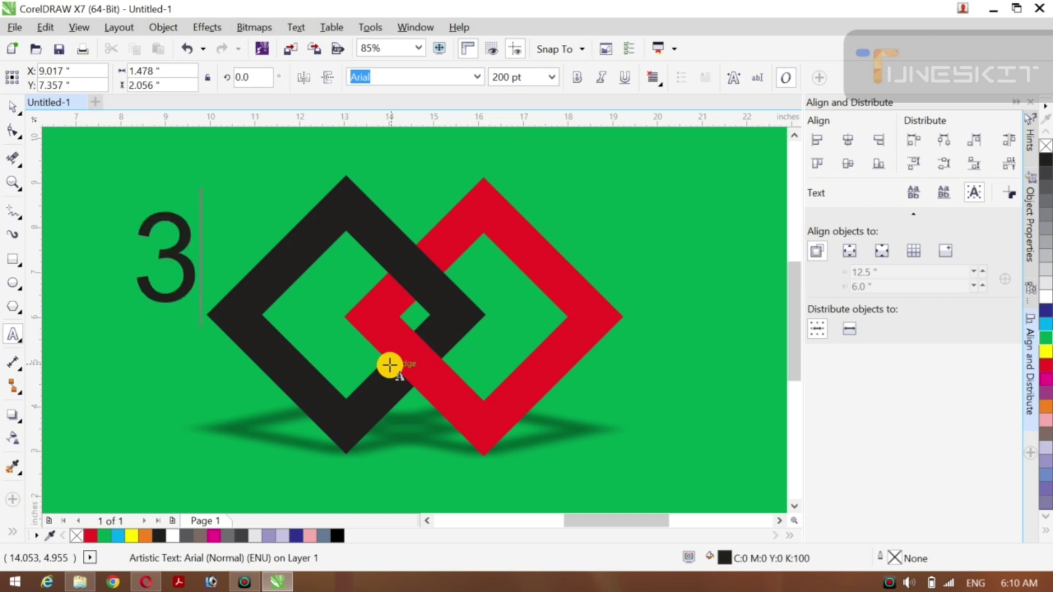
pyautogui.write('D')
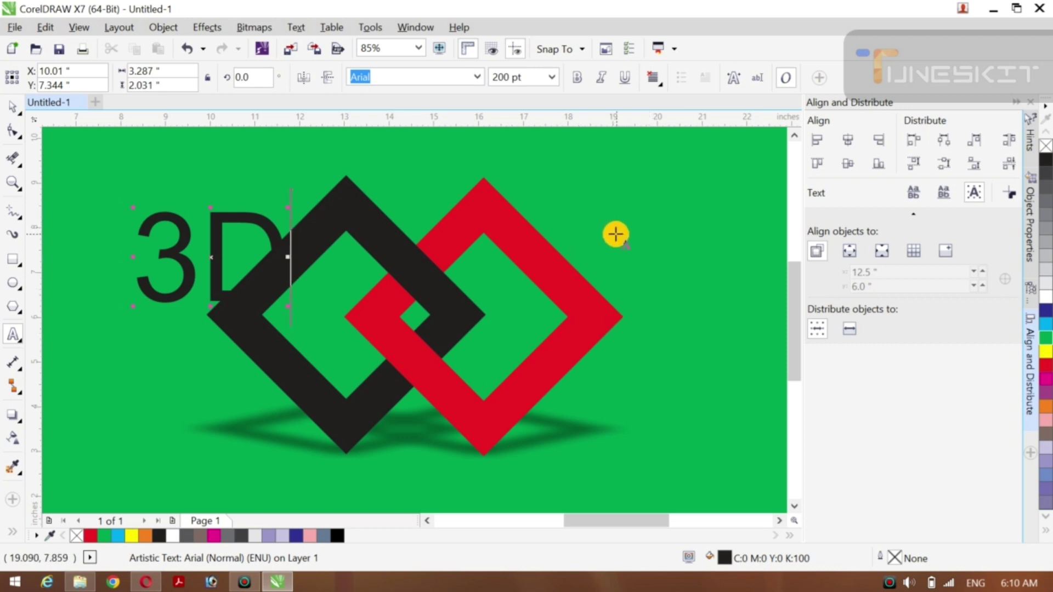
pyautogui.click(603, 230)
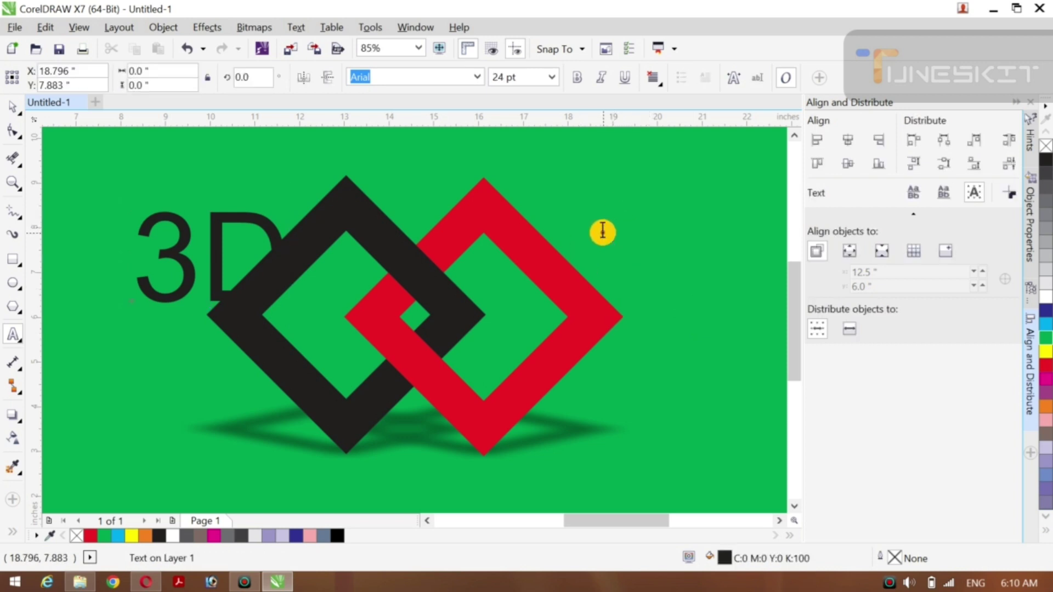
# Step: Set the text size to 200 pt and type 'LOGO'
pyautogui.click(553, 77)
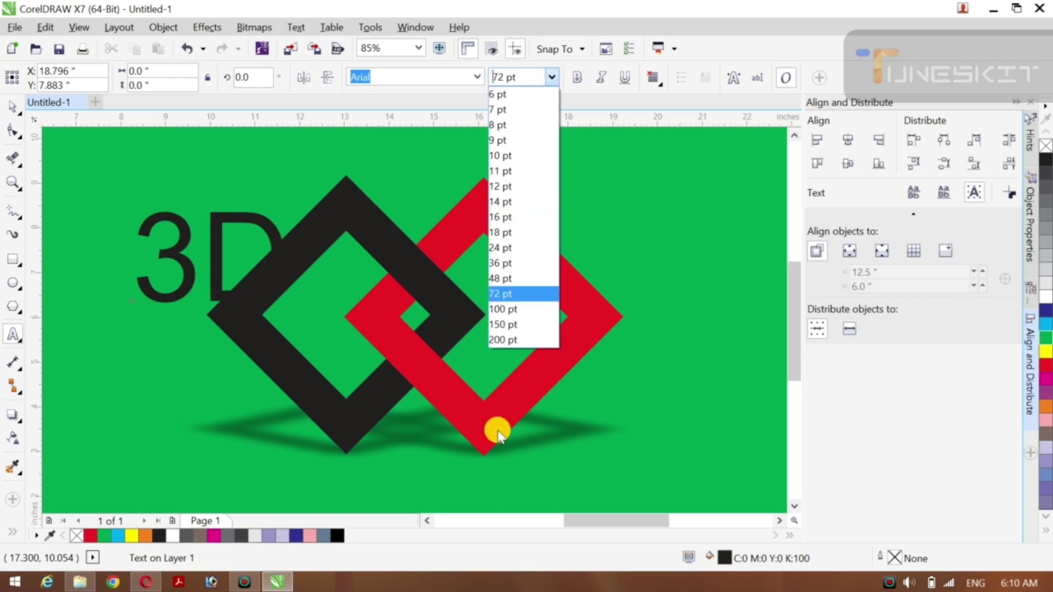
pyautogui.click(519, 343)
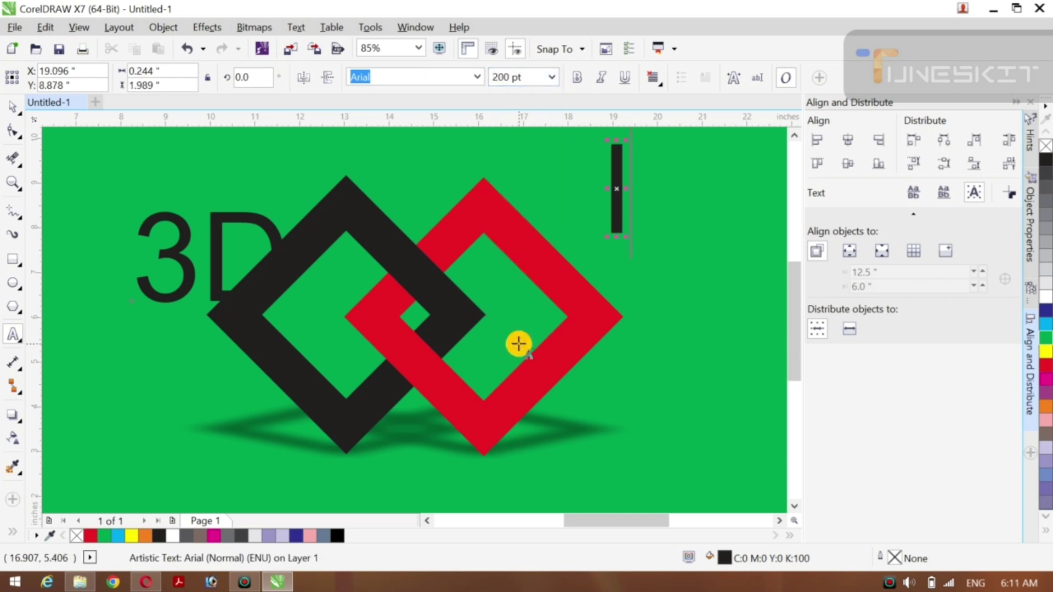
pyautogui.write('lo')
pyautogui.press('BackSpace')
pyautogui.press('BackSpace')
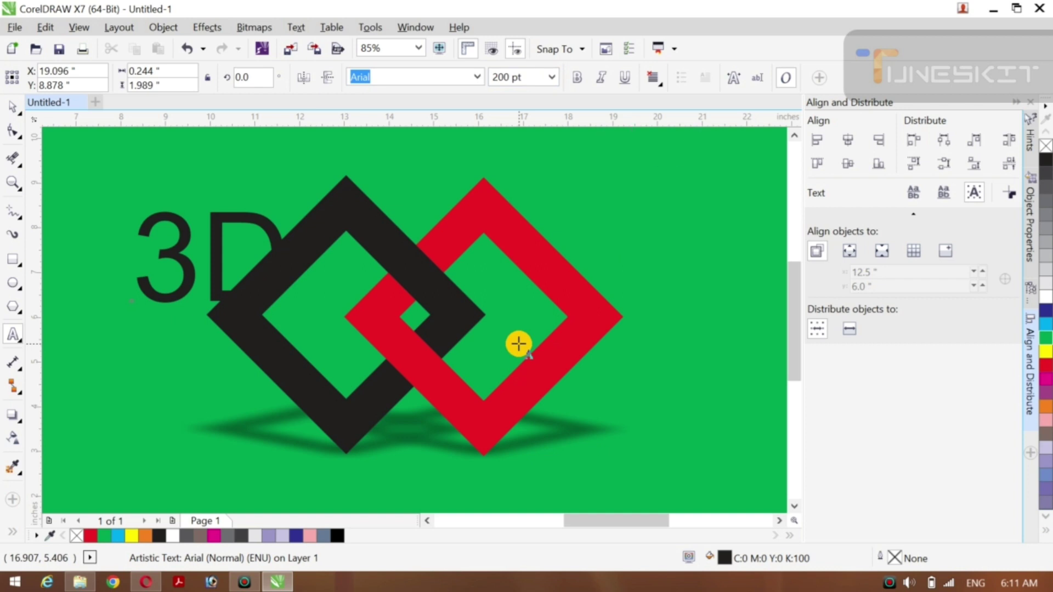
pyautogui.write('LOGO')
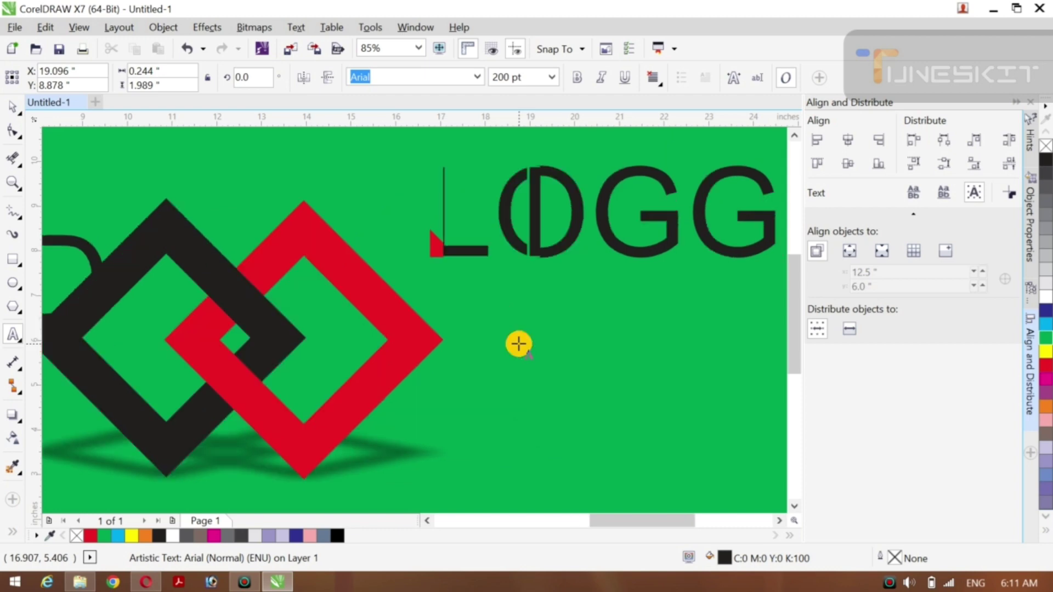
pyautogui.press('Escape')
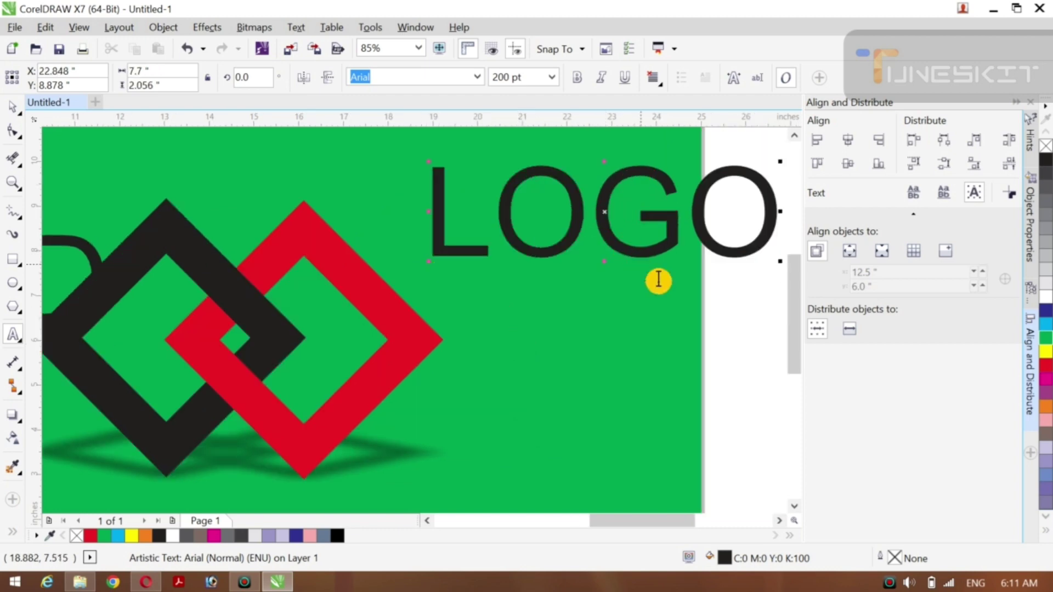
# Step: Move LOGO left beside the red diamond and remove the stray empty paragraph text frame
pyautogui.moveTo(724, 329); pyautogui.dragTo(625, 252)
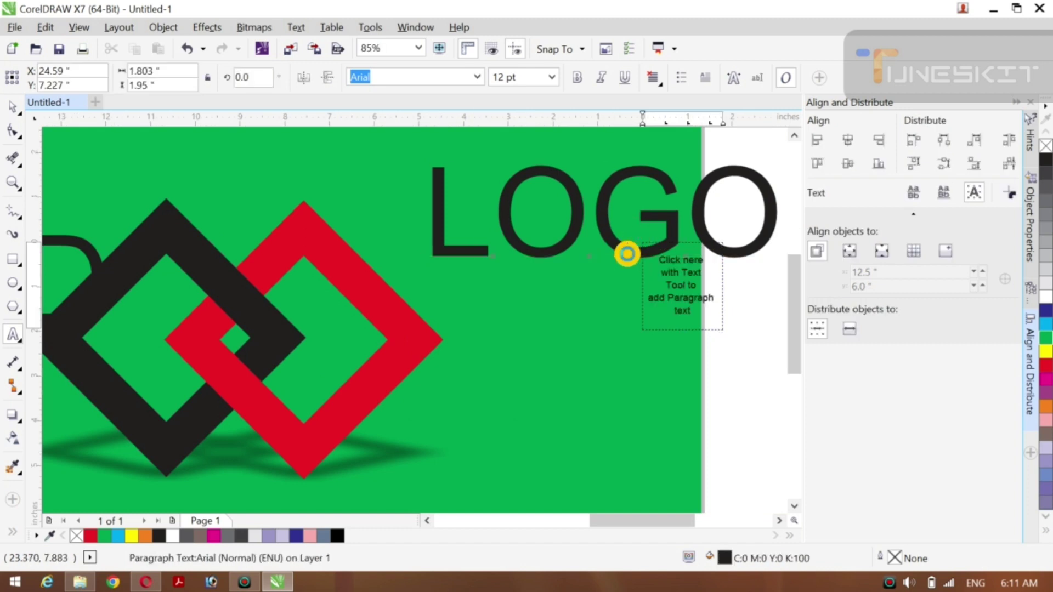
pyautogui.click(606, 219)
pyautogui.click(603, 216)
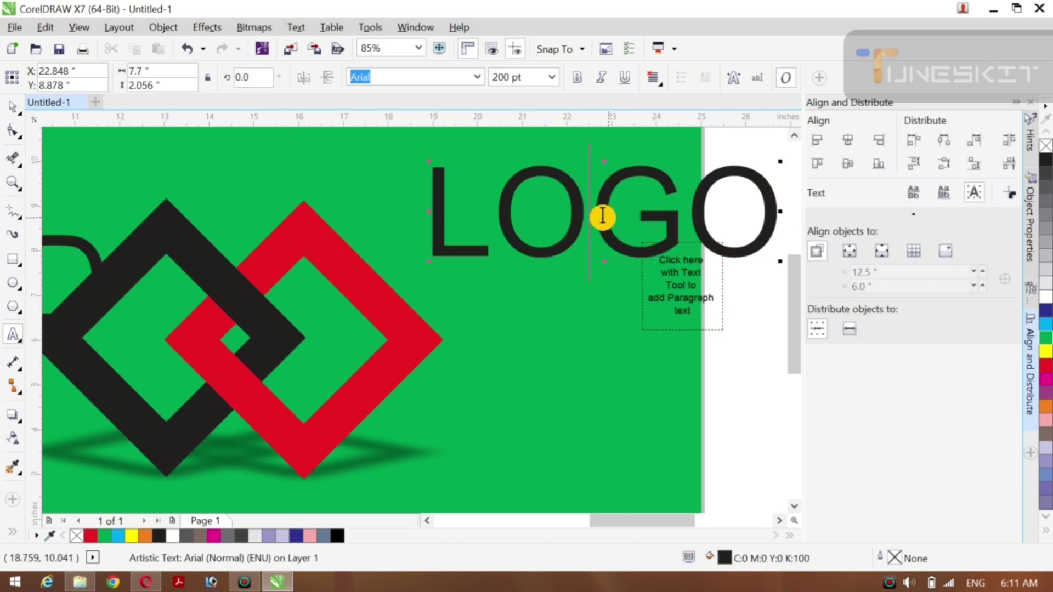
pyautogui.moveTo(603, 216); pyautogui.dragTo(501, 259)
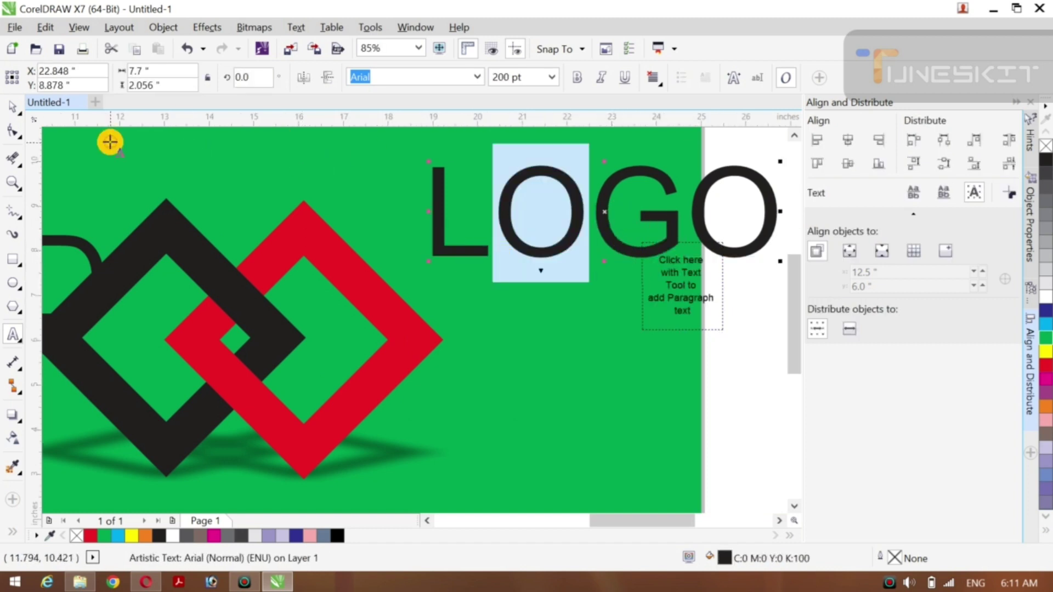
pyautogui.click(16, 113)
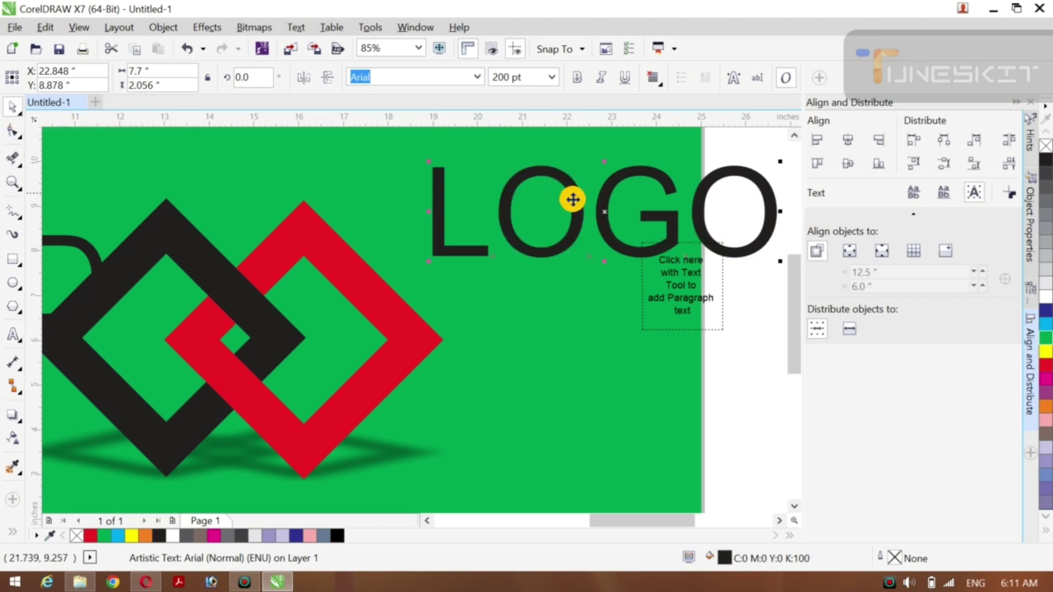
pyautogui.moveTo(605, 211); pyautogui.dragTo(501, 205)
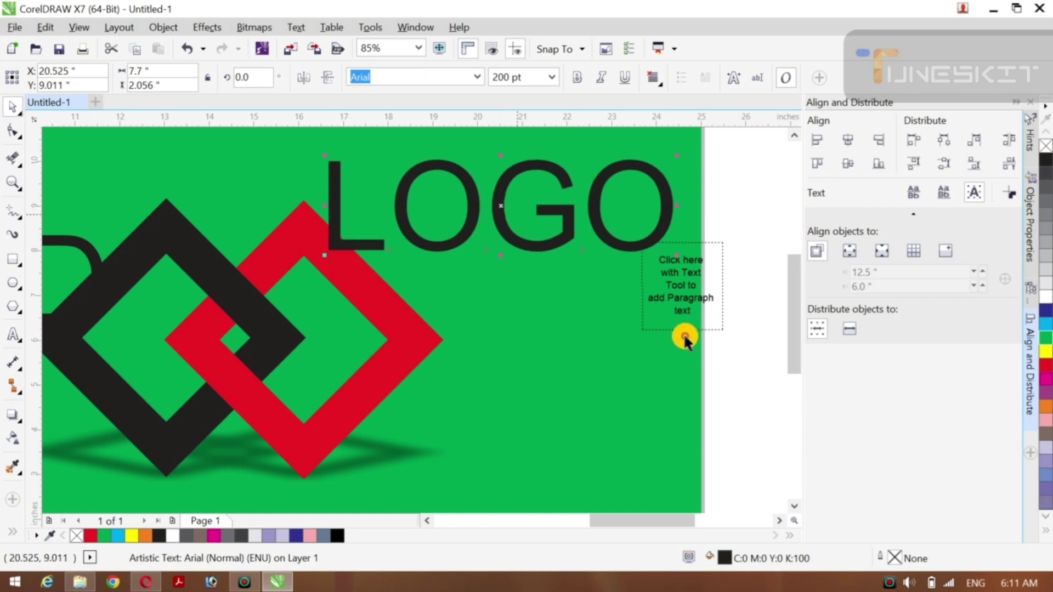
pyautogui.click(693, 306)
pyautogui.press('Escape')
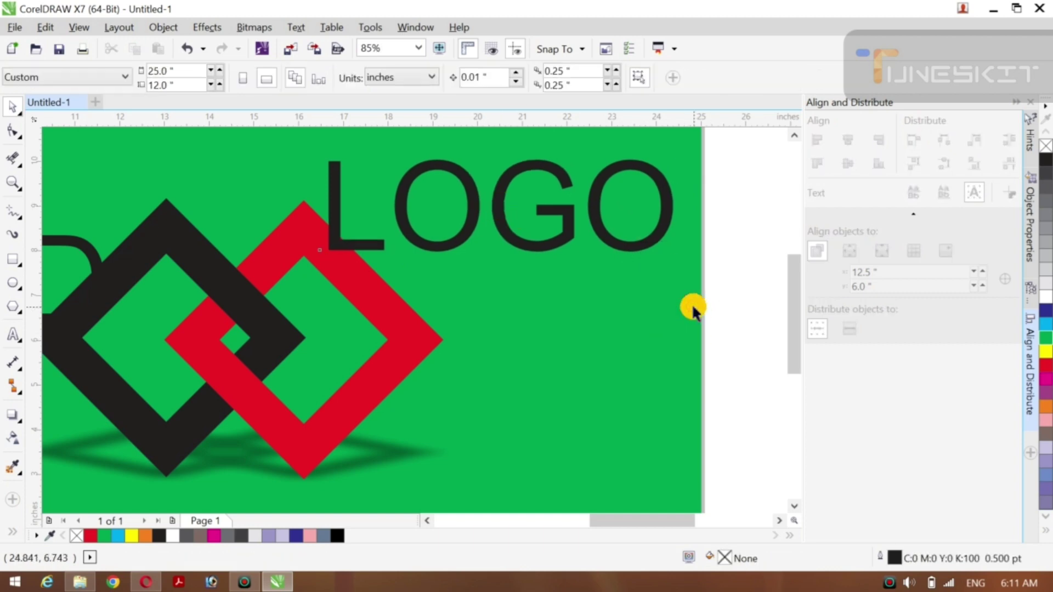
# Step: Make LOGO bold and position it above the diamonds
pyautogui.click(693, 307)
pyautogui.hscroll(-2, 693, 307)
pyautogui.hscroll(-4, 693, 307)
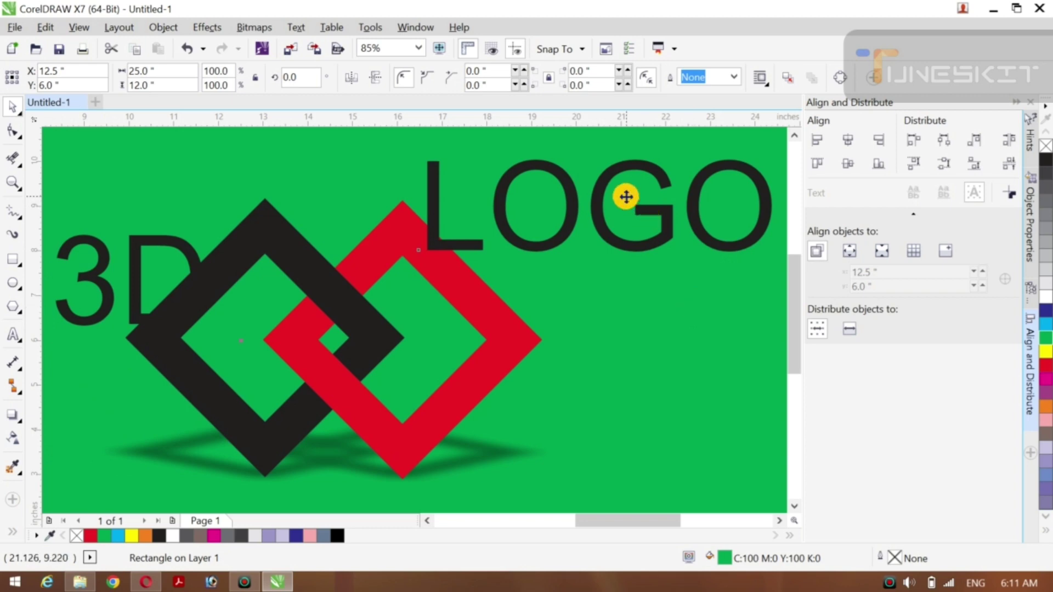
pyautogui.click(622, 240)
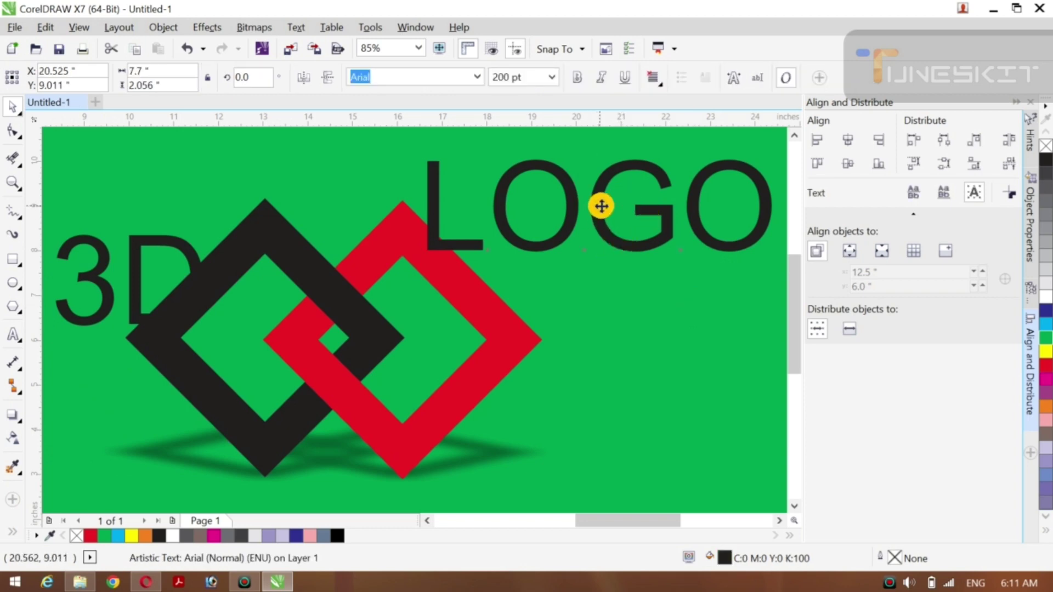
pyautogui.moveTo(602, 206); pyautogui.dragTo(543, 272)
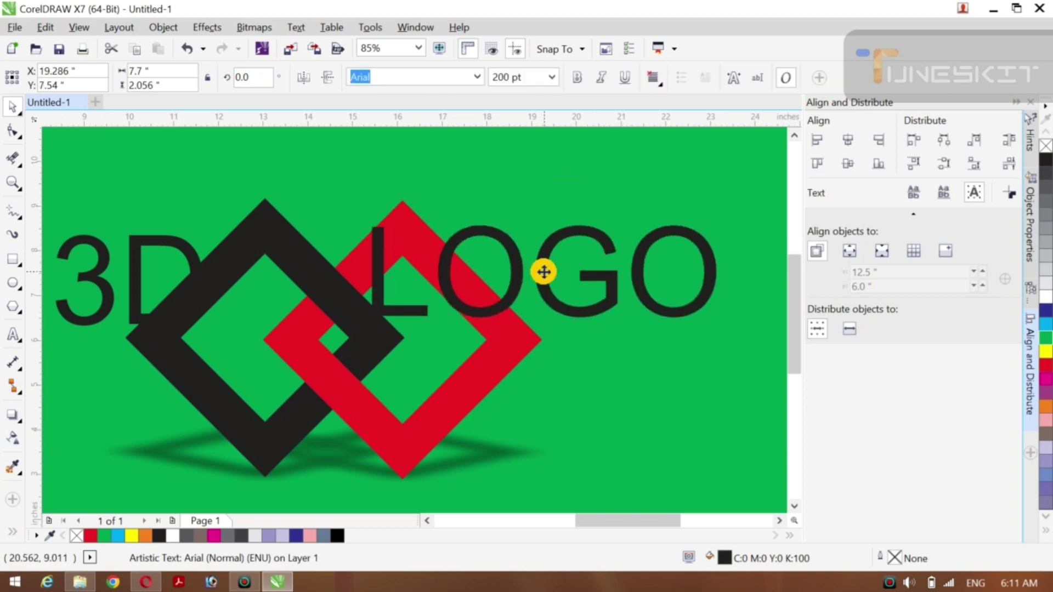
pyautogui.click(574, 80)
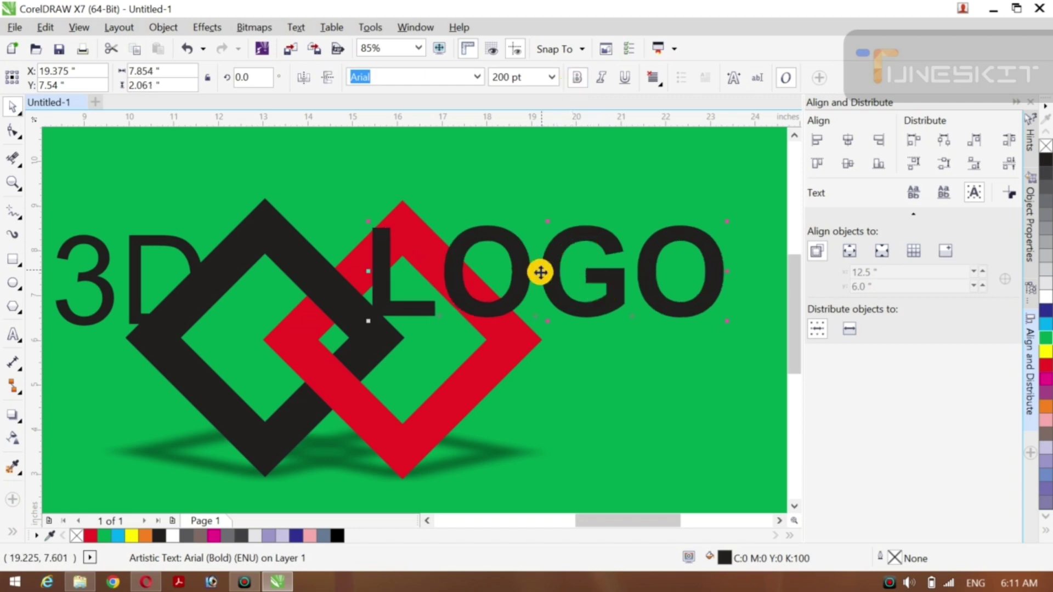
pyautogui.moveTo(547, 270); pyautogui.dragTo(555, 210)
# Step: Move the diamond group lower on the page to X 15.305, Y 5.048
pyautogui.click(360, 315)
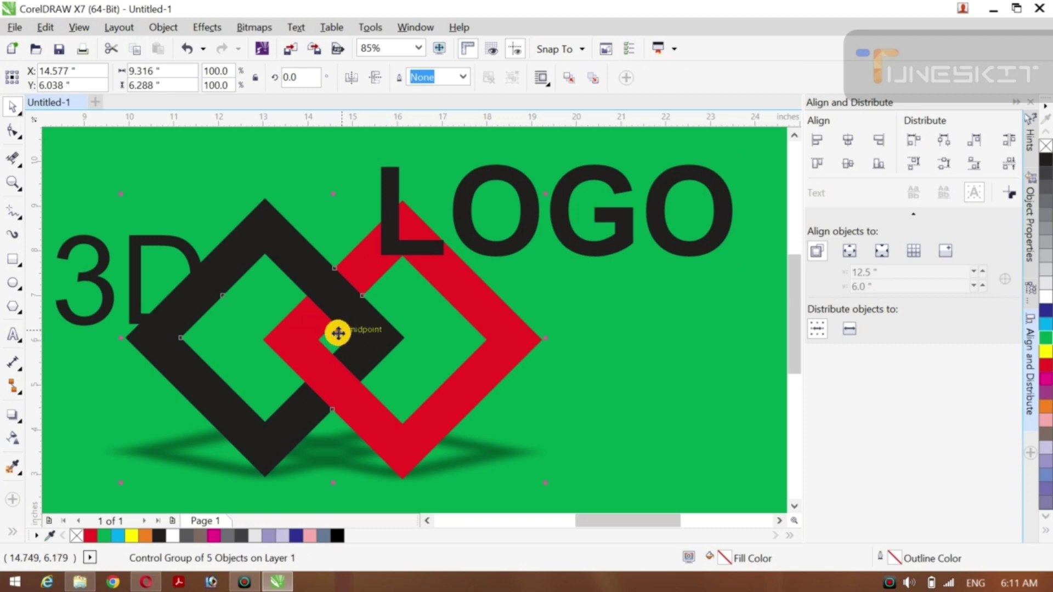
pyautogui.moveTo(331, 339); pyautogui.dragTo(369, 379)
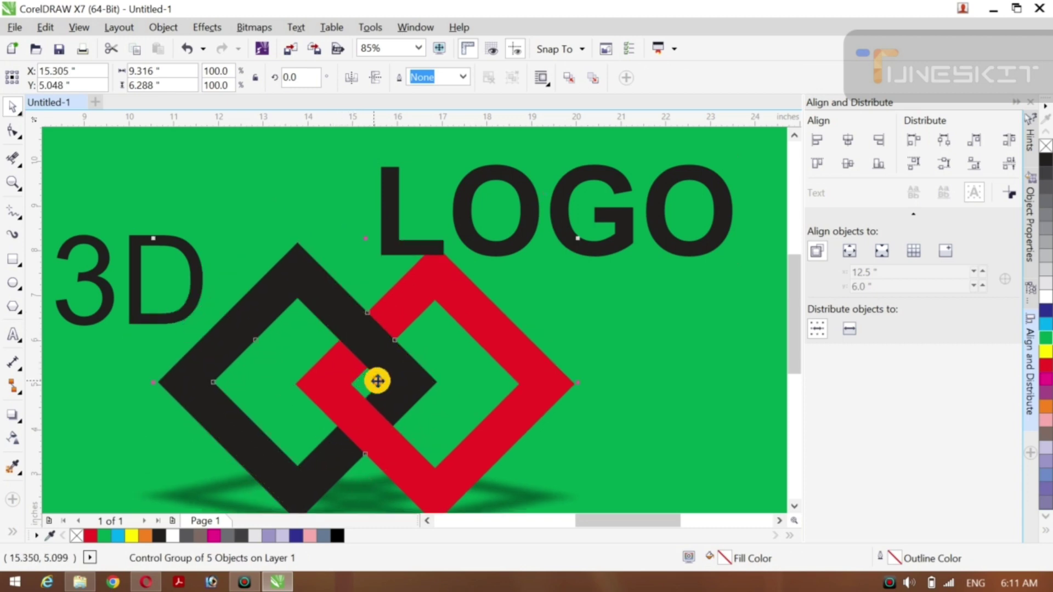
pyautogui.hscroll(-2, 545, 230)
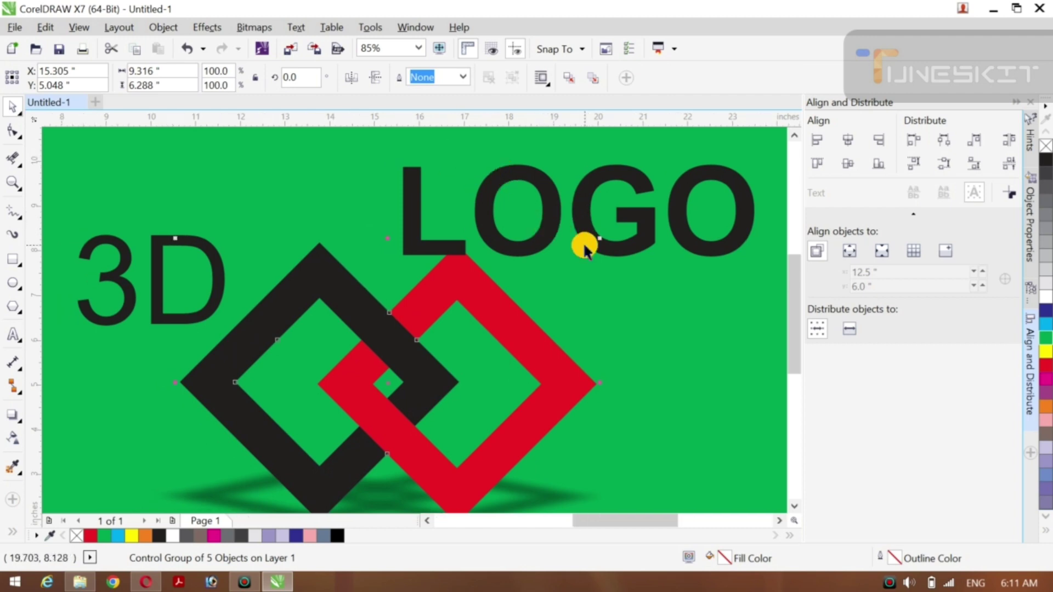
pyautogui.click(611, 242)
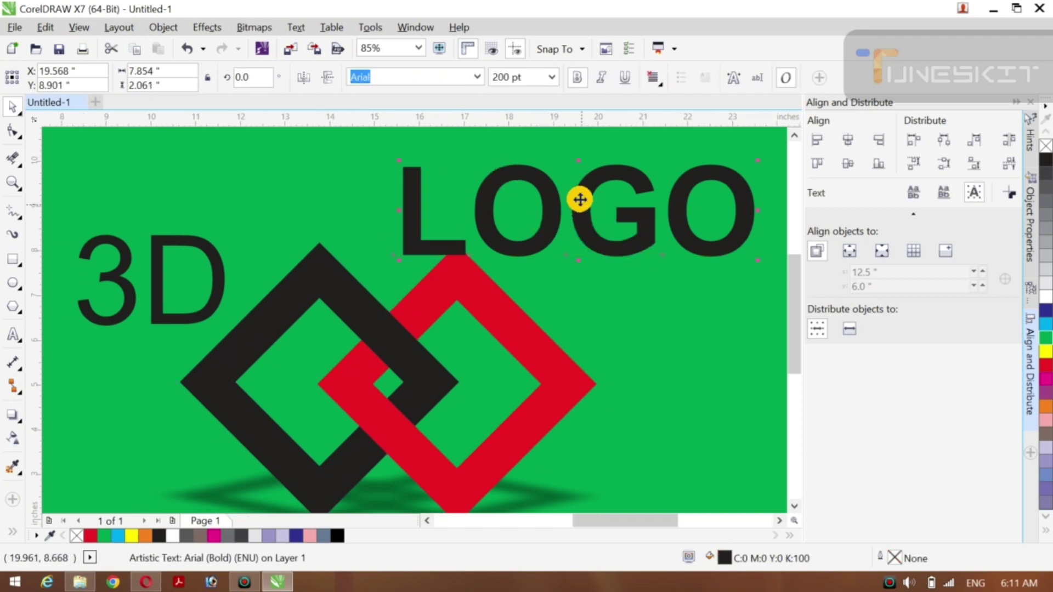
# Step: Raise LOGO slightly, bold the 3D text and move it to the top-left at Y 9.33
pyautogui.moveTo(580, 200); pyautogui.dragTo(579, 196)
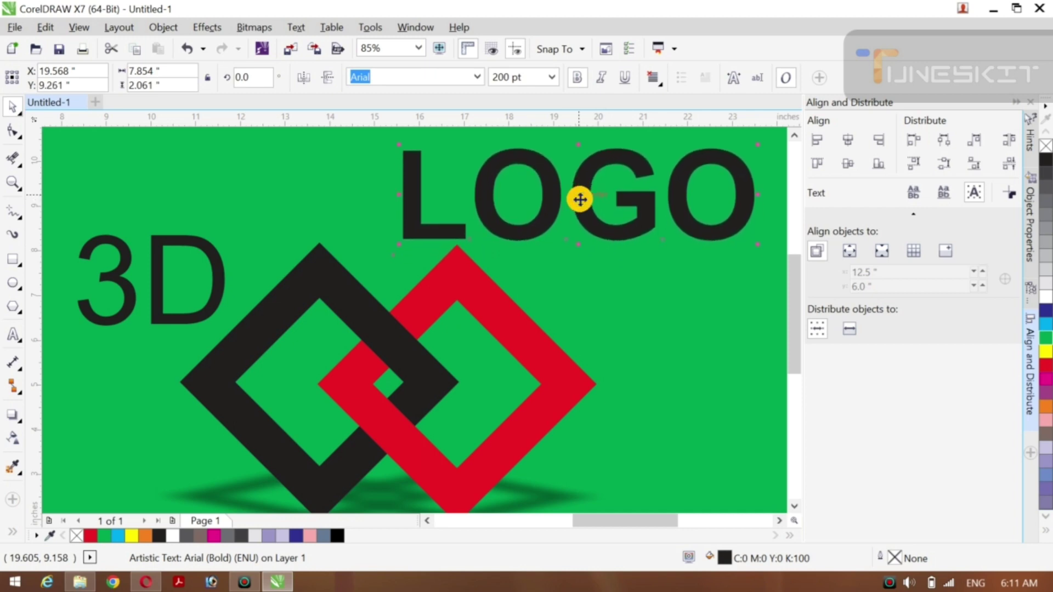
pyautogui.click(174, 327)
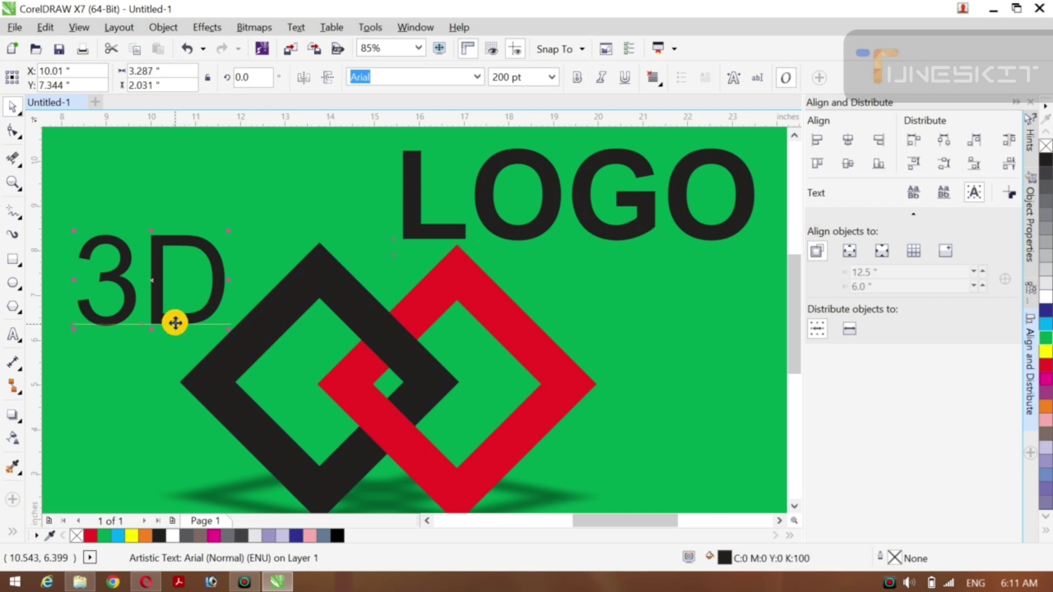
pyautogui.click(574, 77)
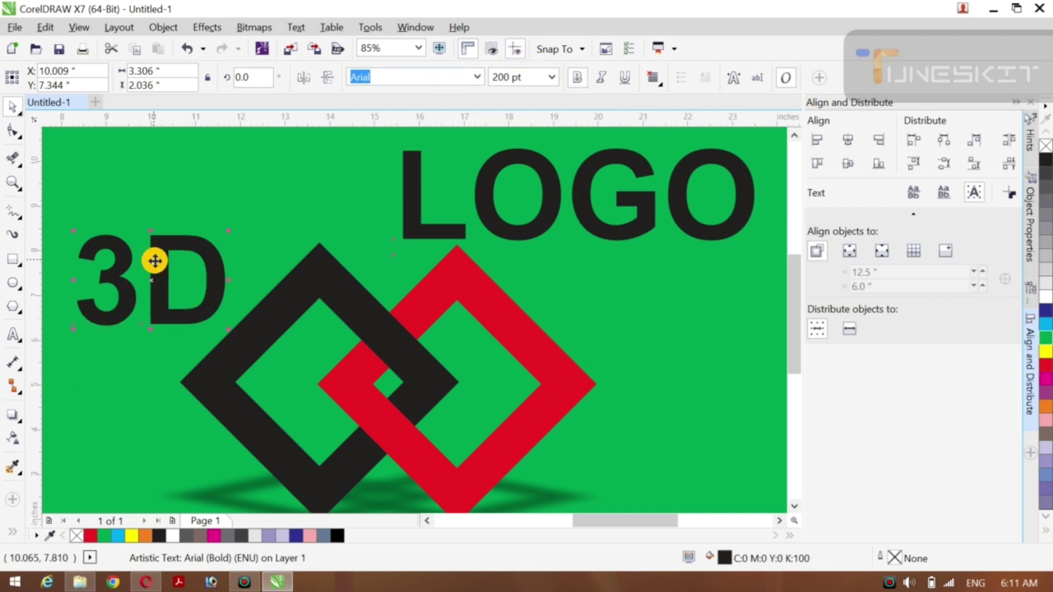
pyautogui.moveTo(146, 280); pyautogui.dragTo(146, 191)
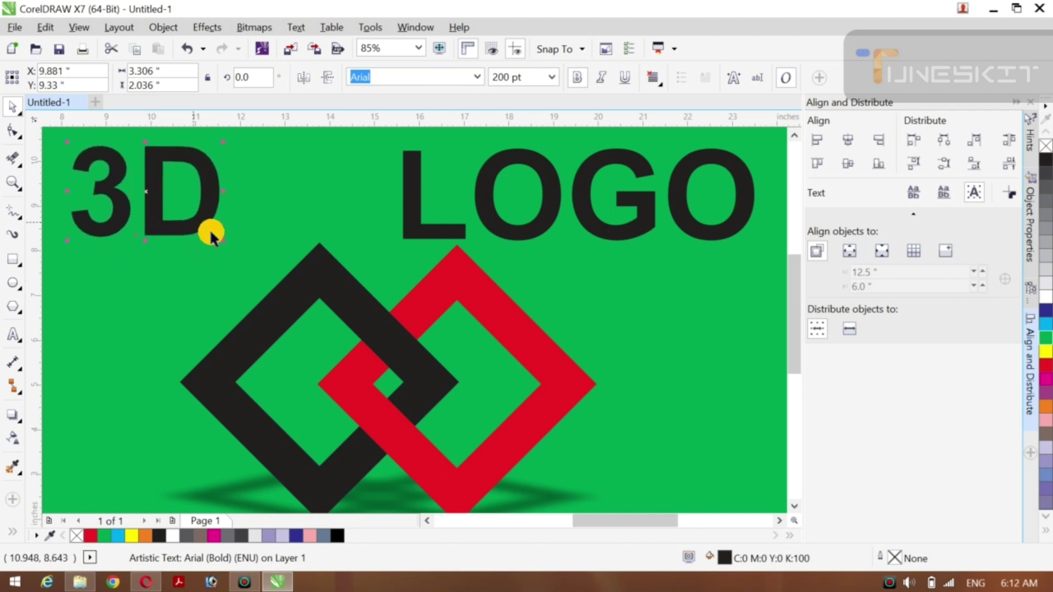
# Step: Fill the 3D text white and make a slightly offset duplicate of it
pyautogui.click(1043, 297)
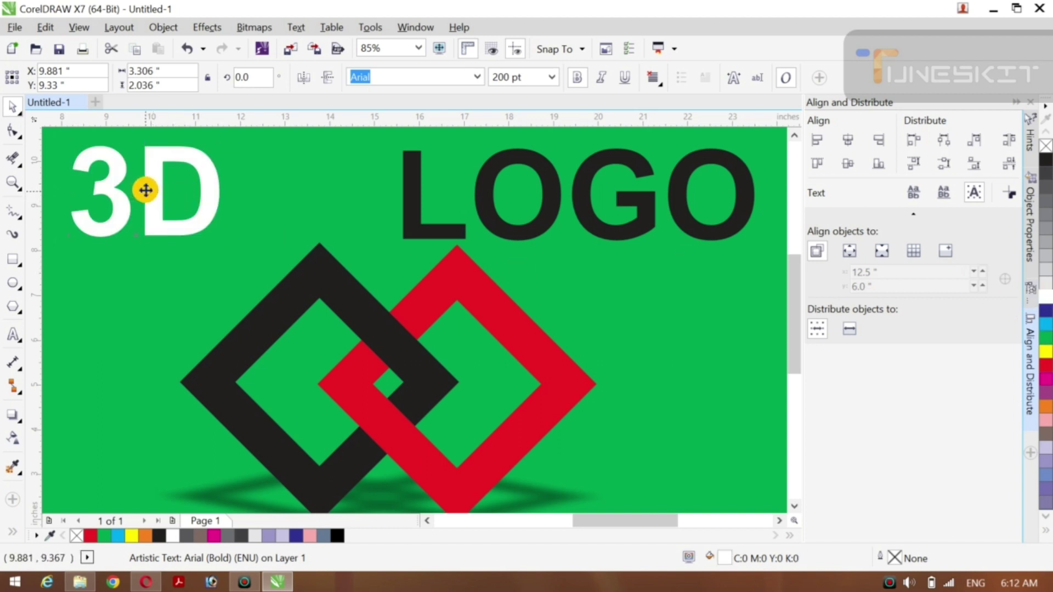
pyautogui.moveTo(145, 191); pyautogui.dragTo(141, 182)
pyautogui.click(122, 291)
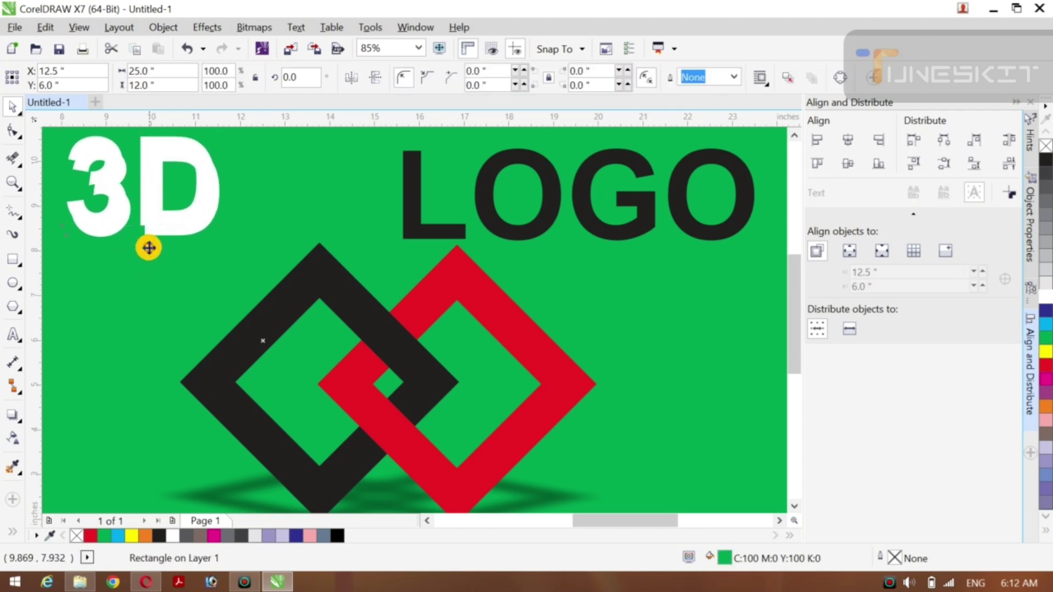
# Step: Try yellow, grey-brown, red and cyan on the 3D copy, settling on white
pyautogui.click(153, 237)
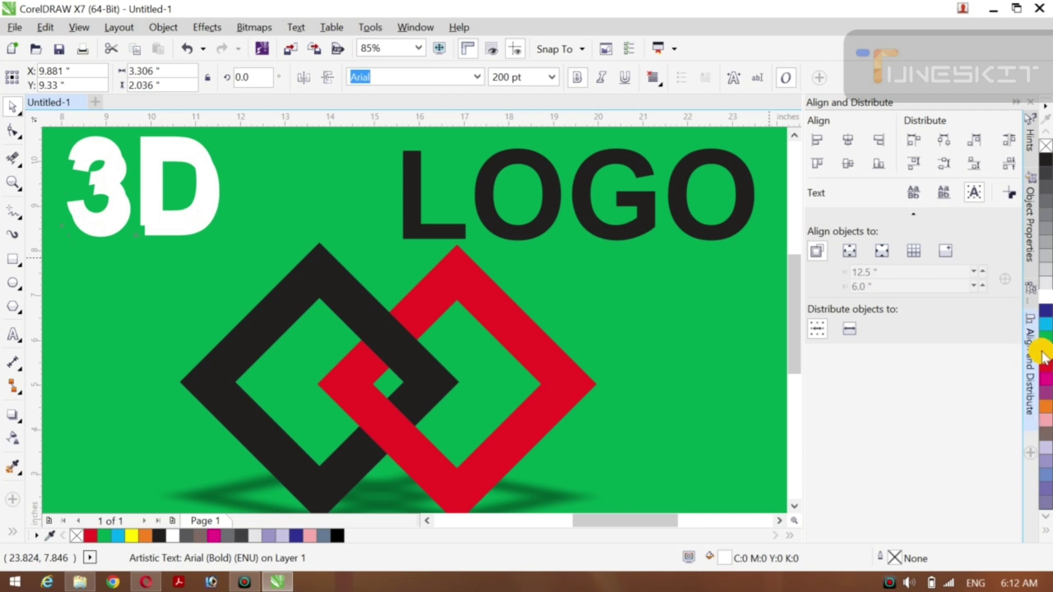
pyautogui.click(1043, 354)
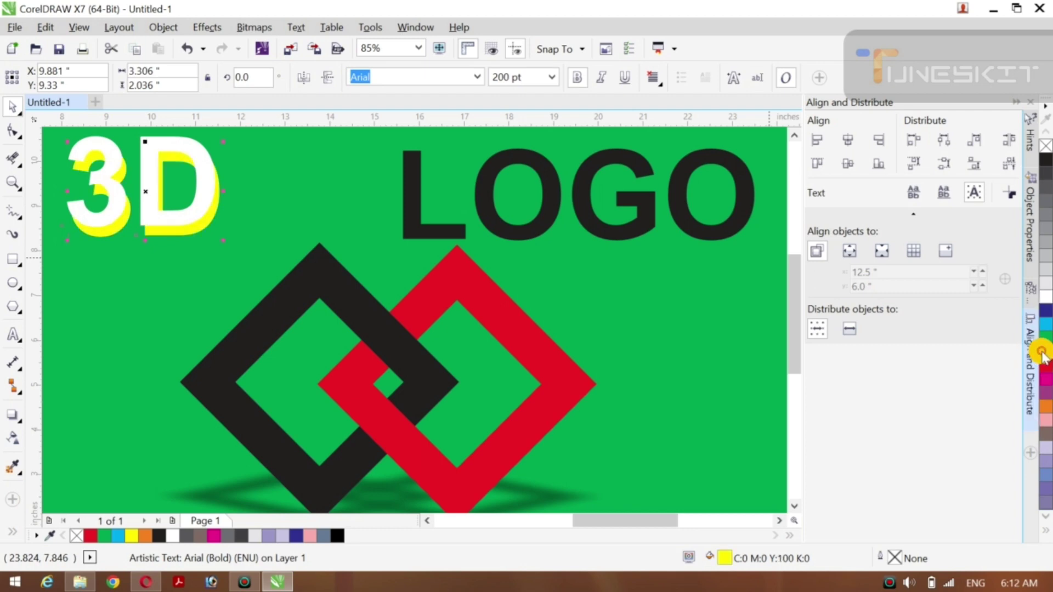
pyautogui.click(1046, 434)
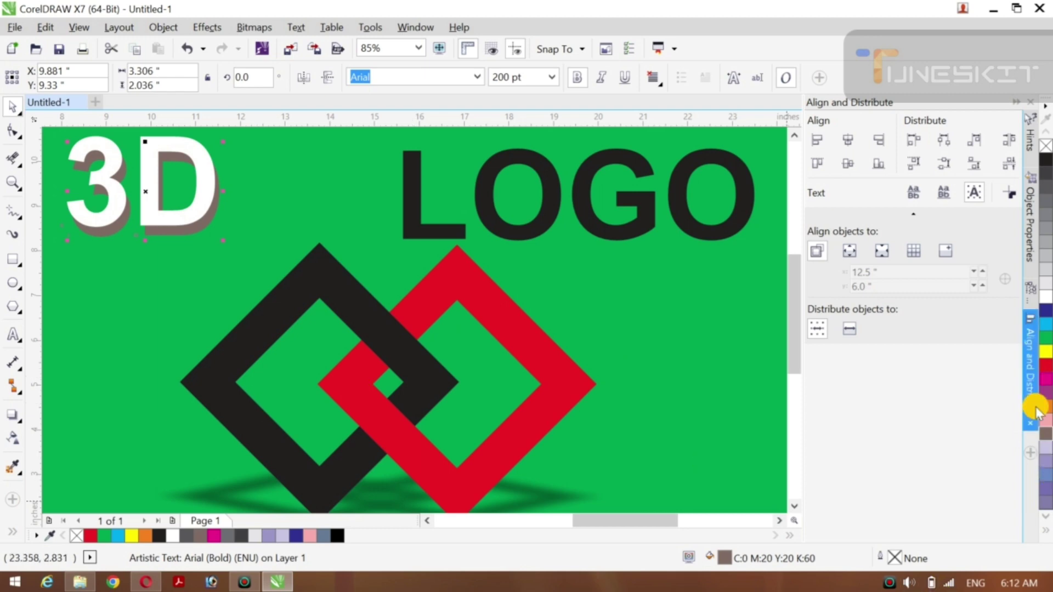
pyautogui.click(1045, 364)
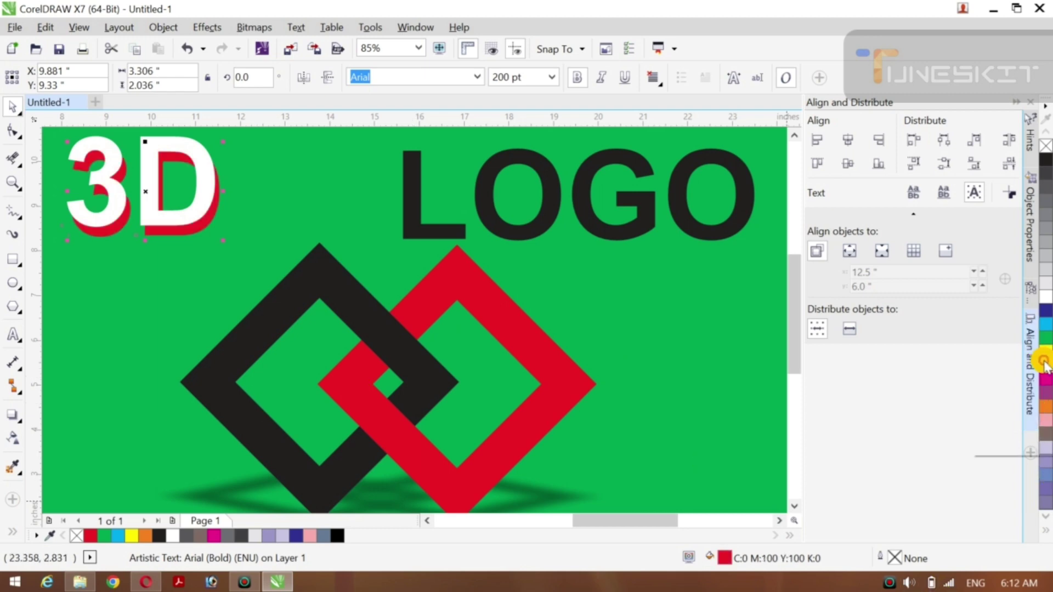
pyautogui.click(1044, 324)
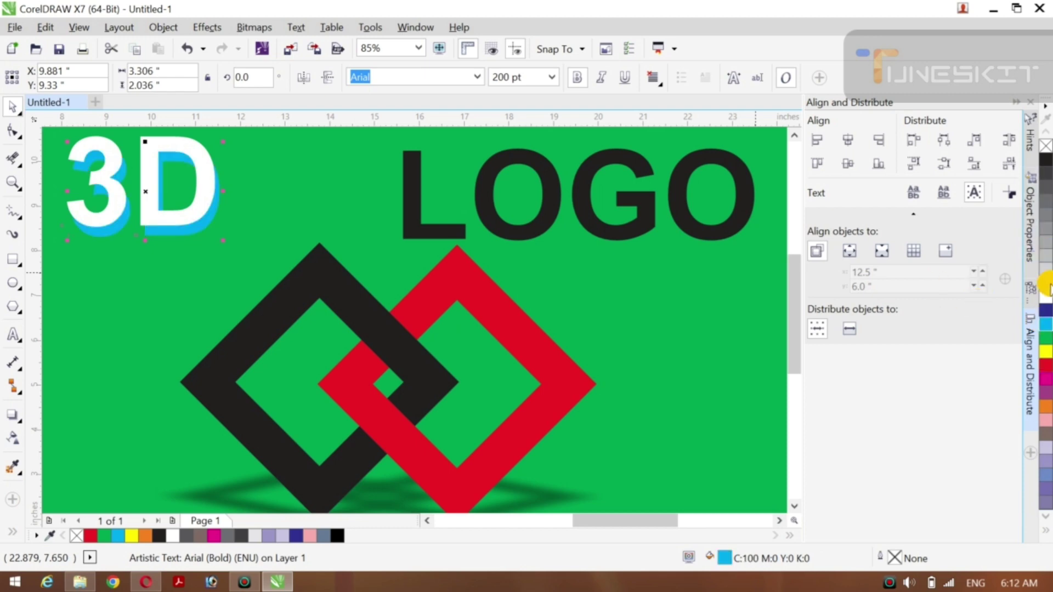
pyautogui.click(1046, 296)
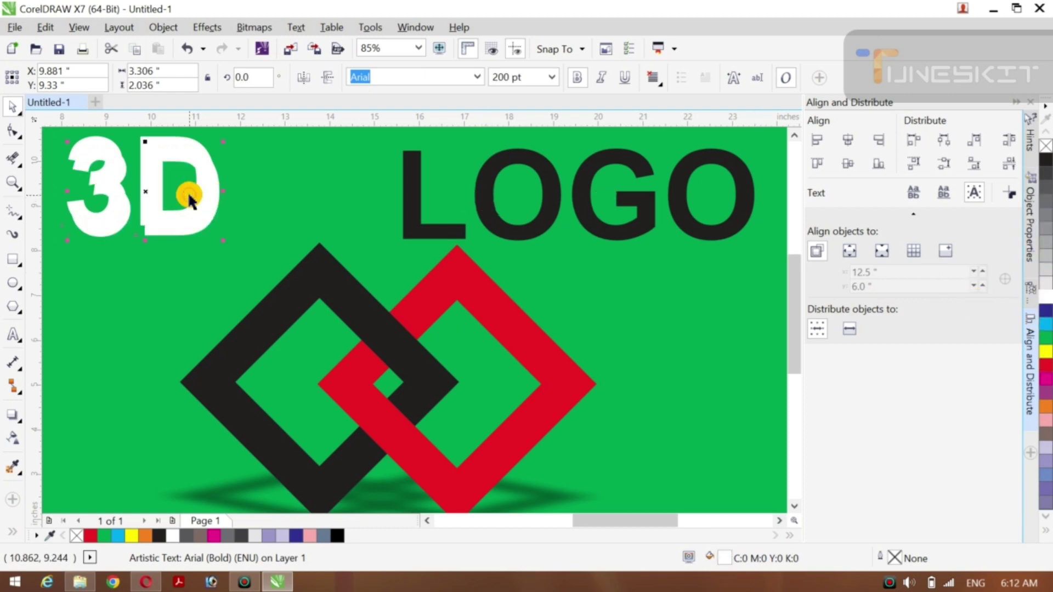
pyautogui.click(68, 378)
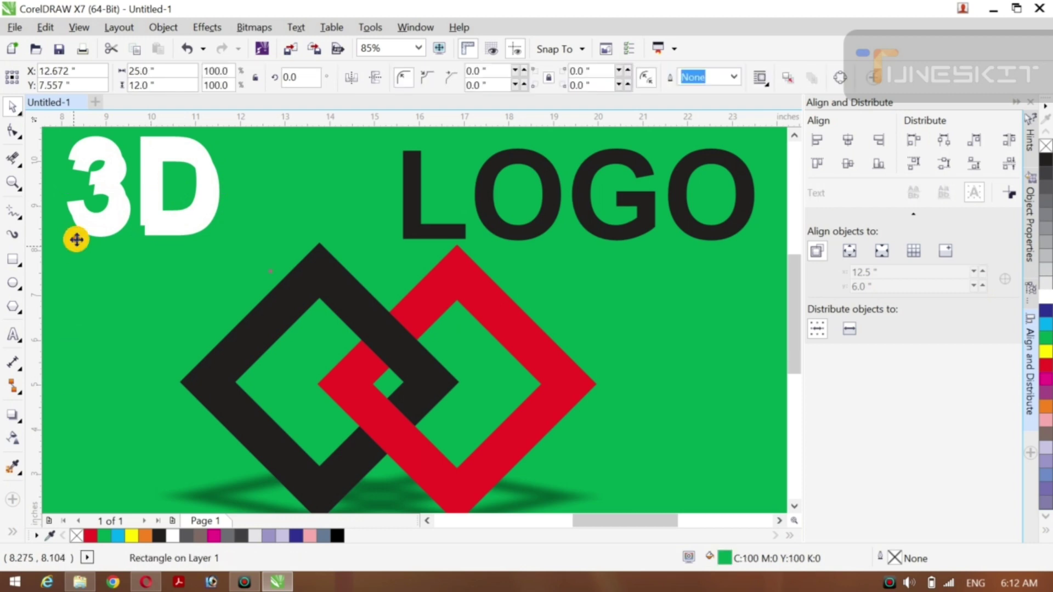
pyautogui.click(97, 213)
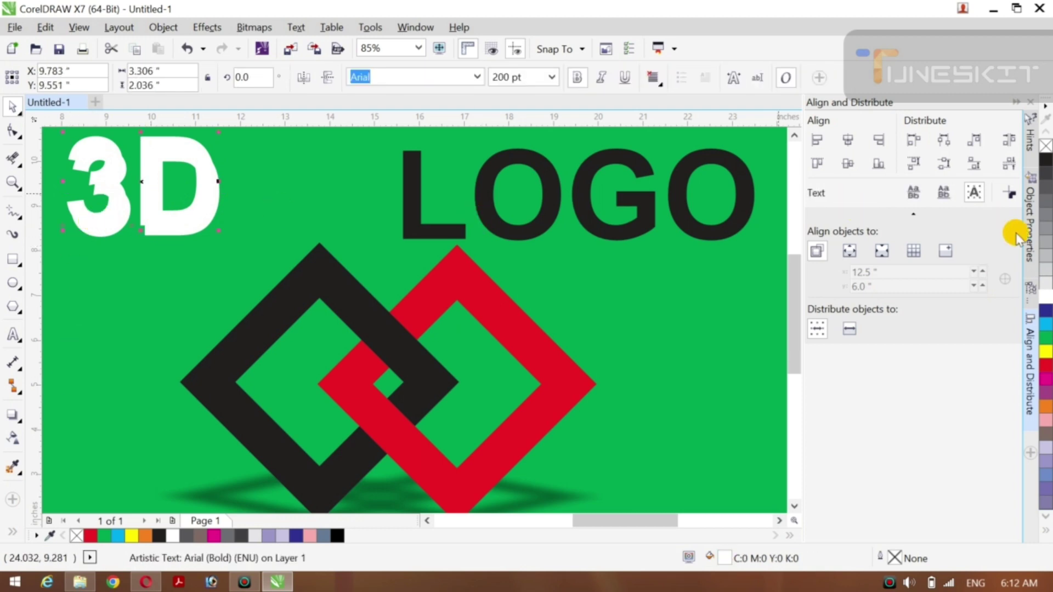
# Step: Fill the front 3D text black and nudge it down and right over its white copy
pyautogui.click(1045, 160)
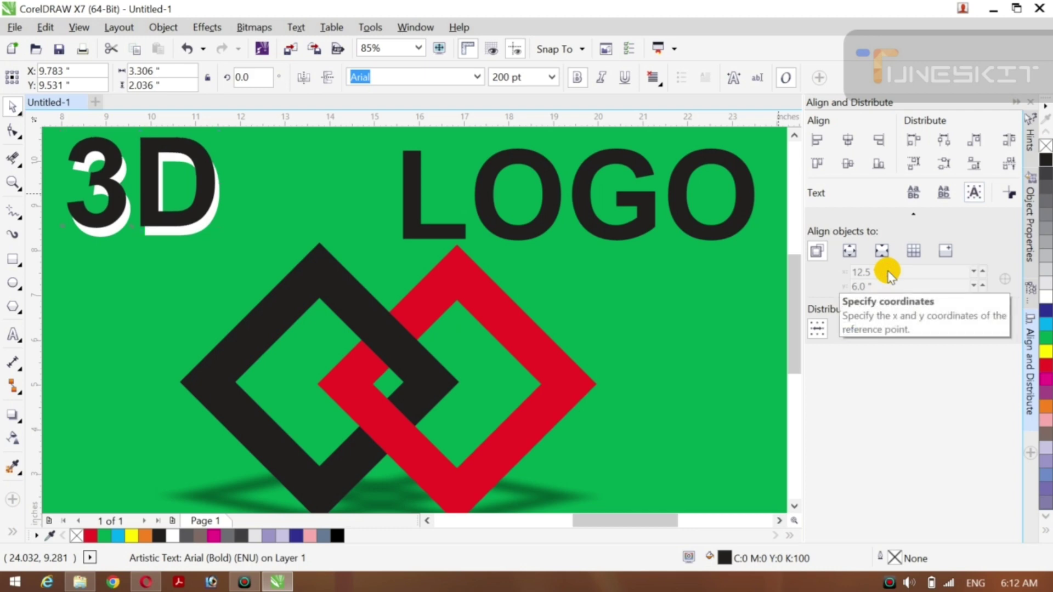
pyautogui.press('Down')
pyautogui.press('Down')
pyautogui.press('Down')
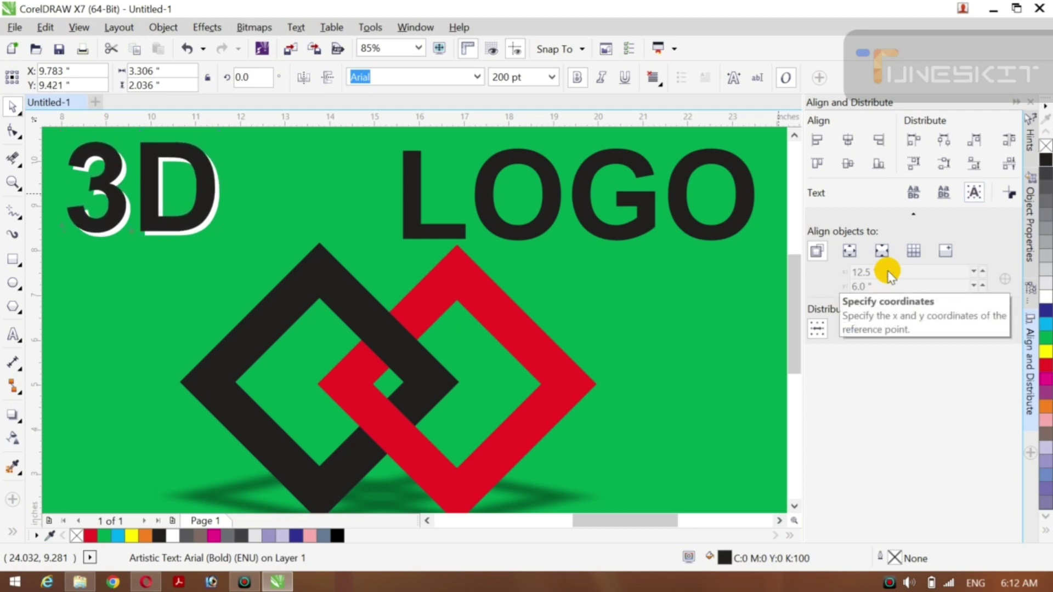
pyautogui.press('Right')
pyautogui.press('Right')
pyautogui.press('Right')
pyautogui.press('Right')
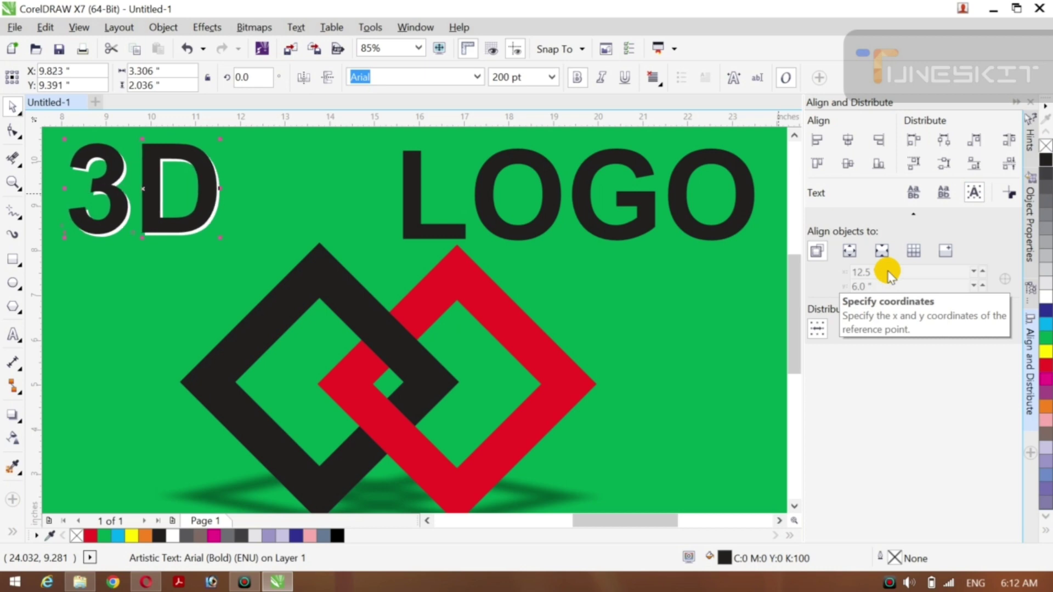
pyautogui.press('Right')
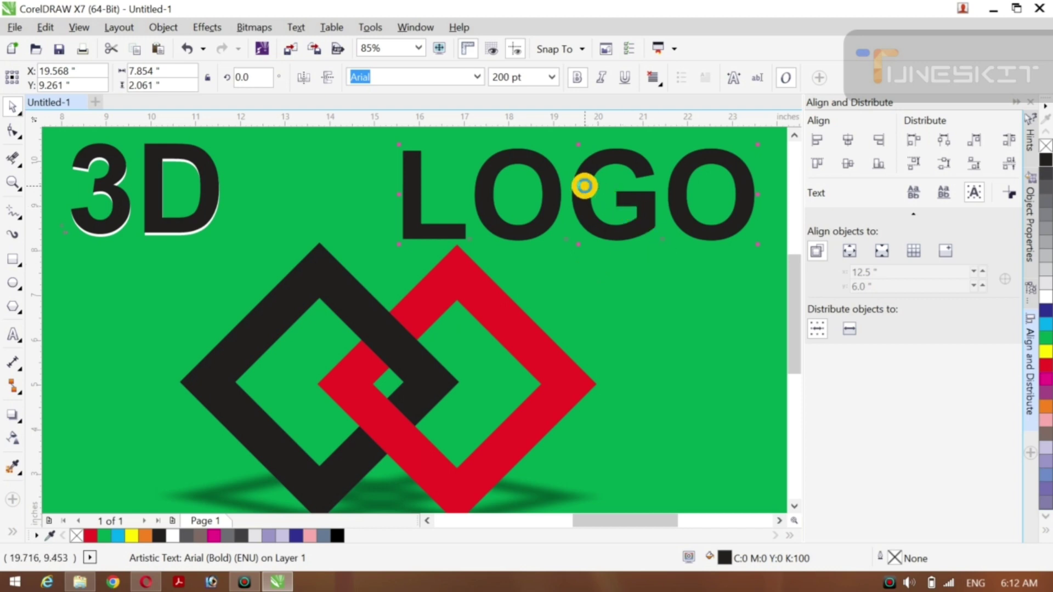
# Step: Duplicate LOGO slightly offset and fill the back copy white
pyautogui.moveTo(585, 187); pyautogui.dragTo(584, 181)
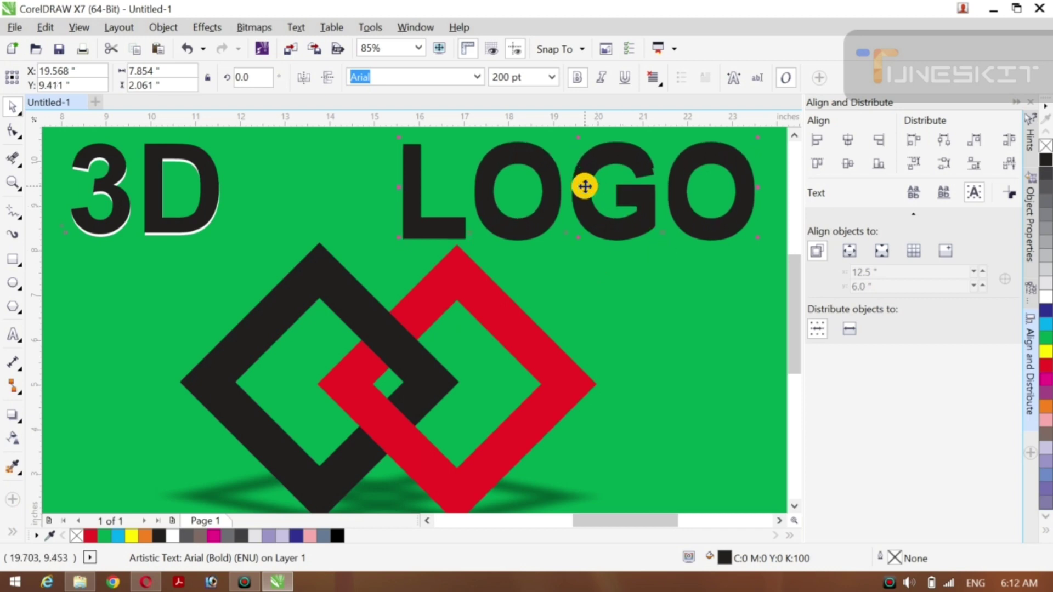
pyautogui.click(634, 274)
pyautogui.moveTo(634, 274); pyautogui.dragTo(652, 230)
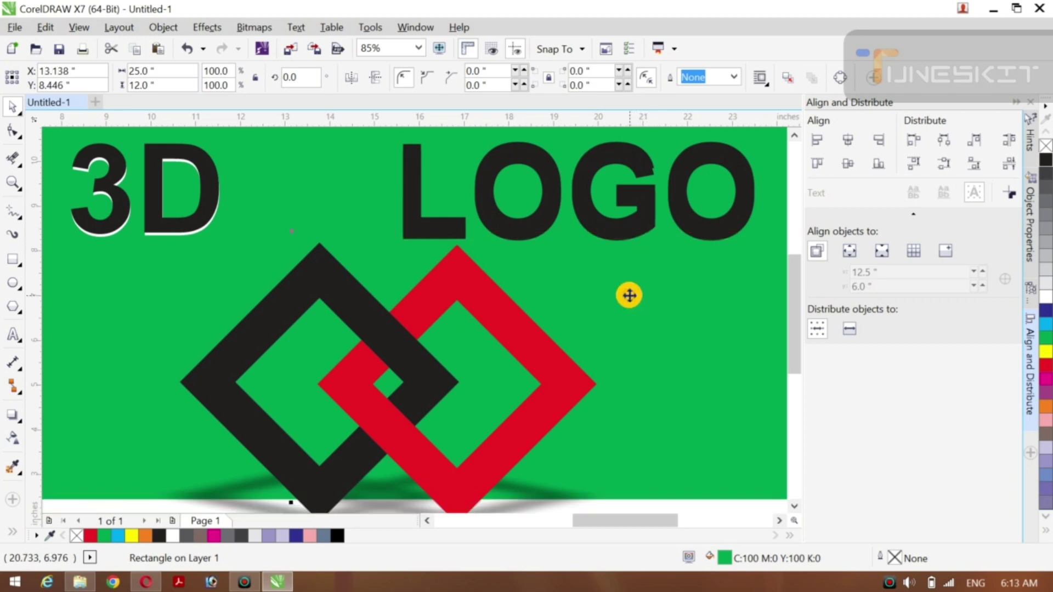
pyautogui.click(583, 216)
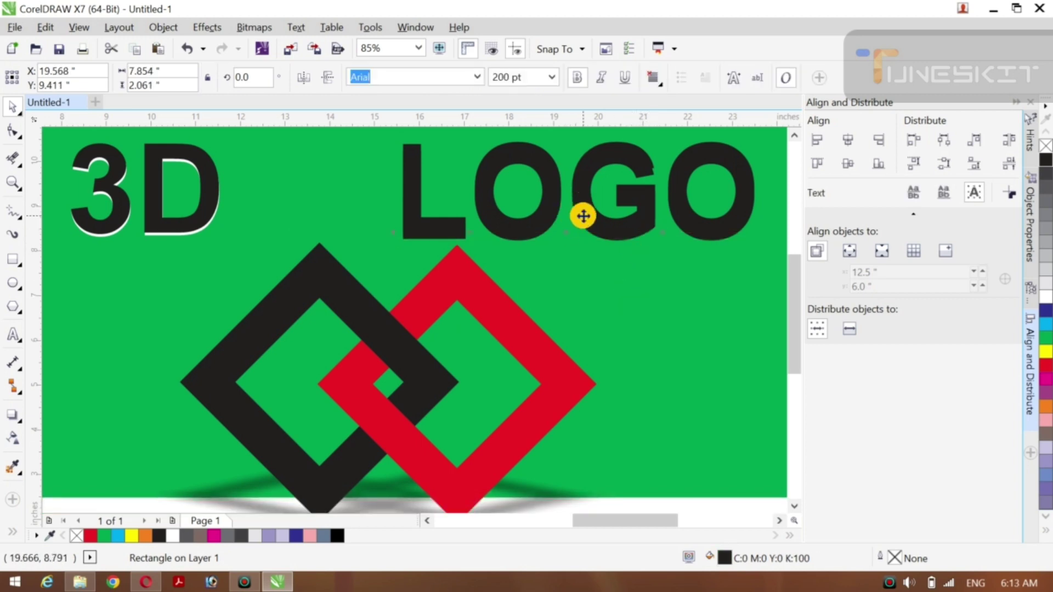
pyautogui.moveTo(584, 215); pyautogui.dragTo(582, 209)
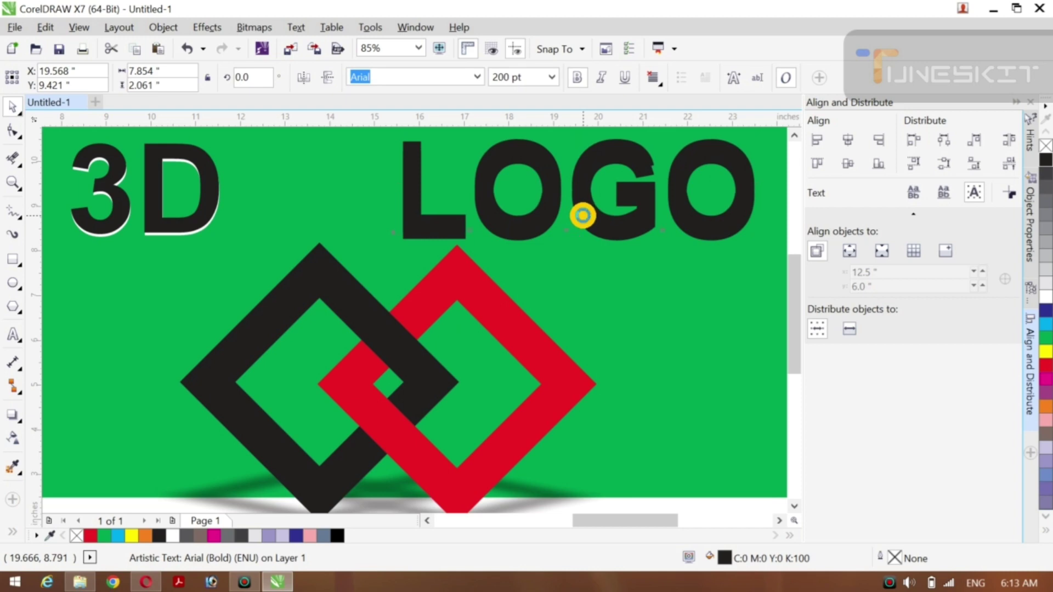
pyautogui.moveTo(624, 244); pyautogui.dragTo(621, 242)
pyautogui.click(621, 238)
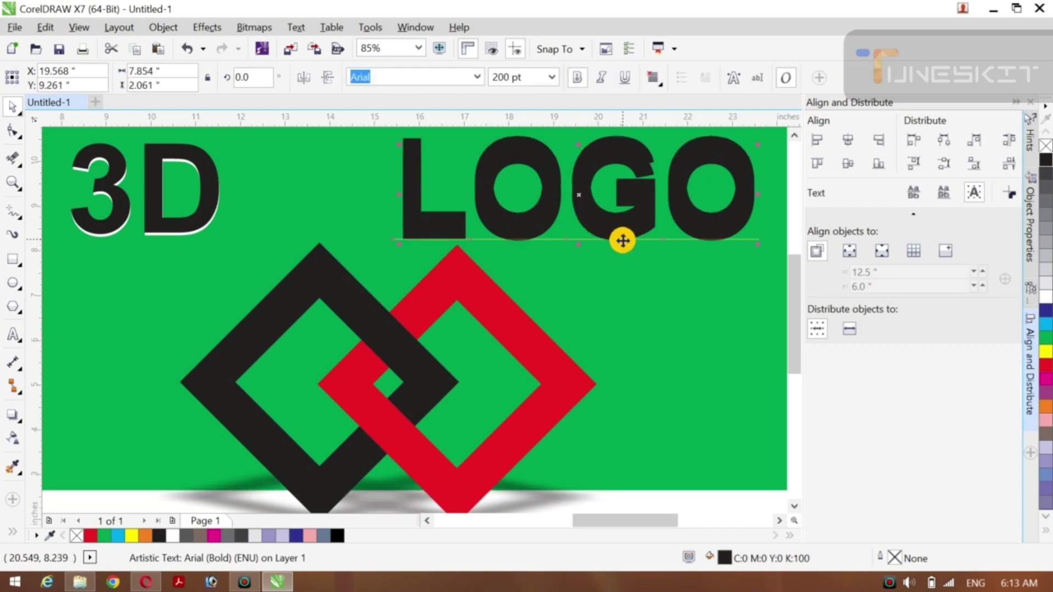
pyautogui.click(1047, 299)
# Step: Nudge the black LOGO over its white copy to reveal the shadow, and shift 3D to match
pyautogui.click(620, 251)
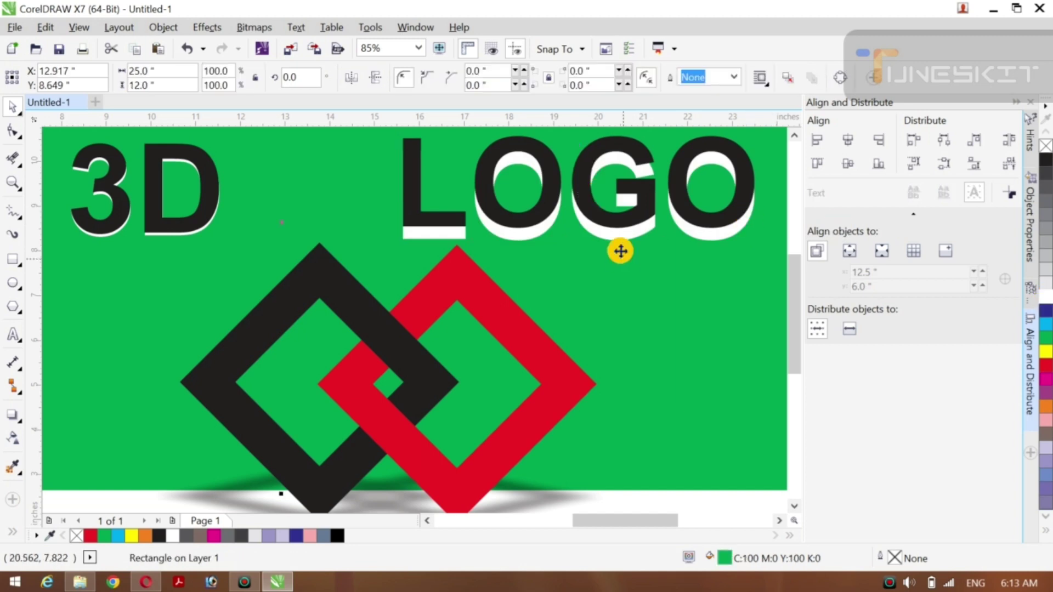
pyautogui.click(615, 213)
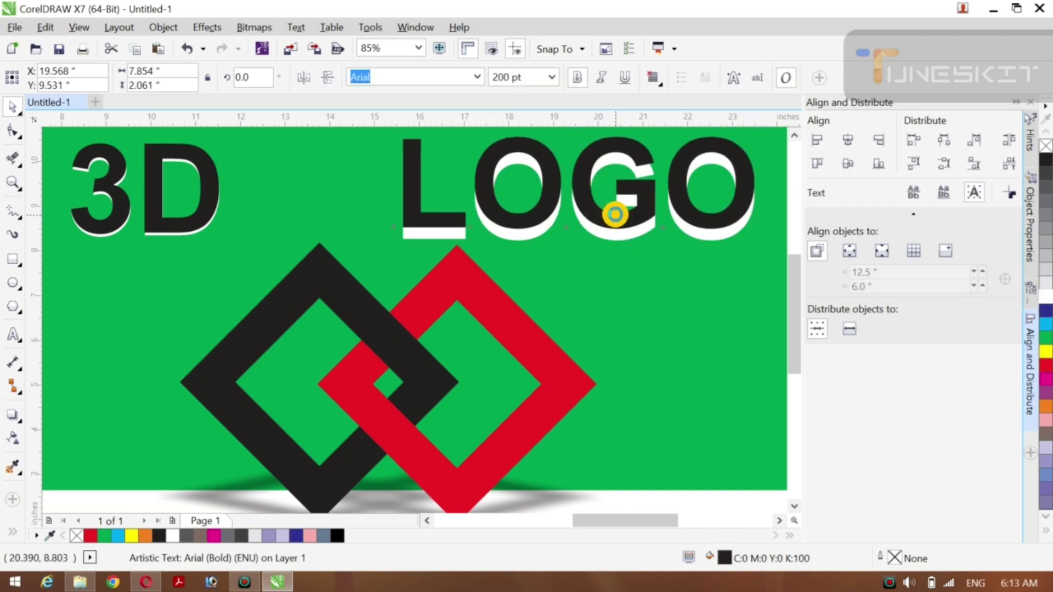
pyautogui.moveTo(615, 214); pyautogui.dragTo(617, 218)
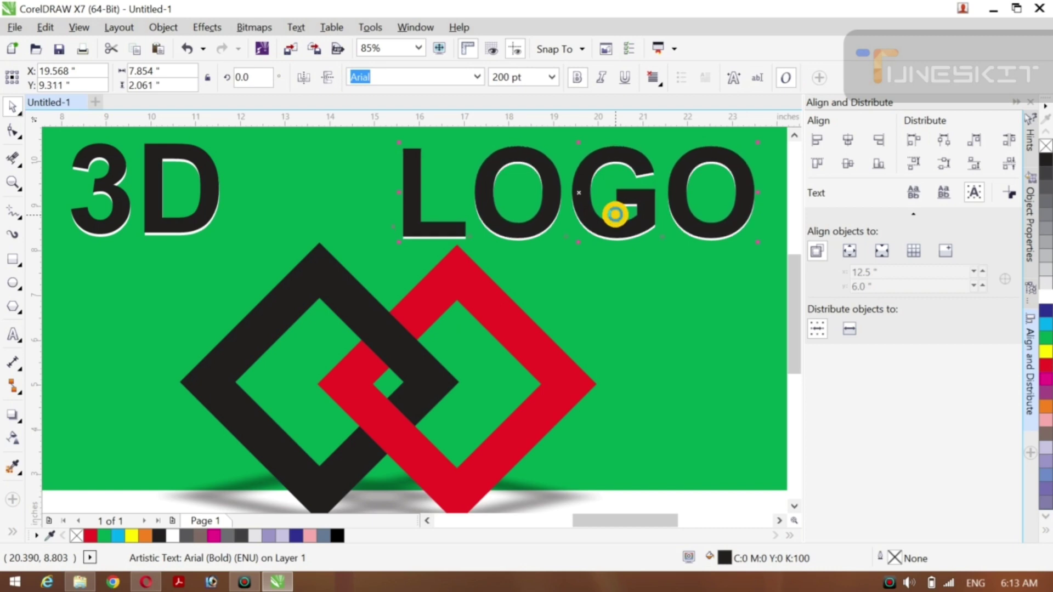
pyautogui.press('Left')
pyautogui.press('Left')
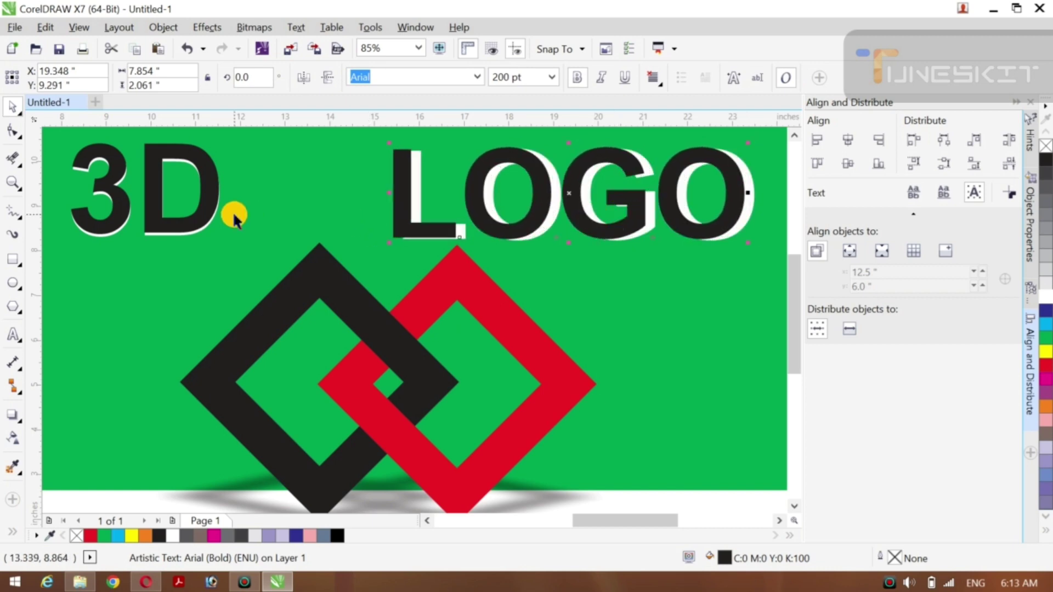
pyautogui.press('Right')
pyautogui.press('Right')
pyautogui.press('Right')
pyautogui.press('Right')
pyautogui.press('Right')
pyautogui.press('Right')
pyautogui.press('Right')
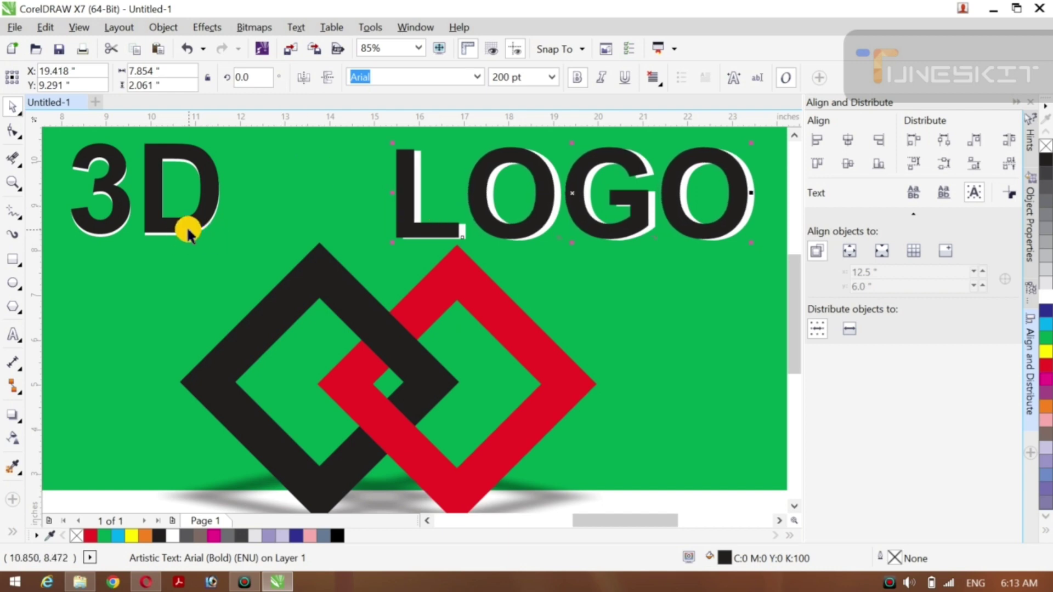
pyautogui.press('Right')
pyautogui.press('Right')
pyautogui.press('Right')
pyautogui.press('Right')
pyautogui.press('Right')
pyautogui.press('Right')
pyautogui.press('Right')
pyautogui.press('Right')
pyautogui.press('Right')
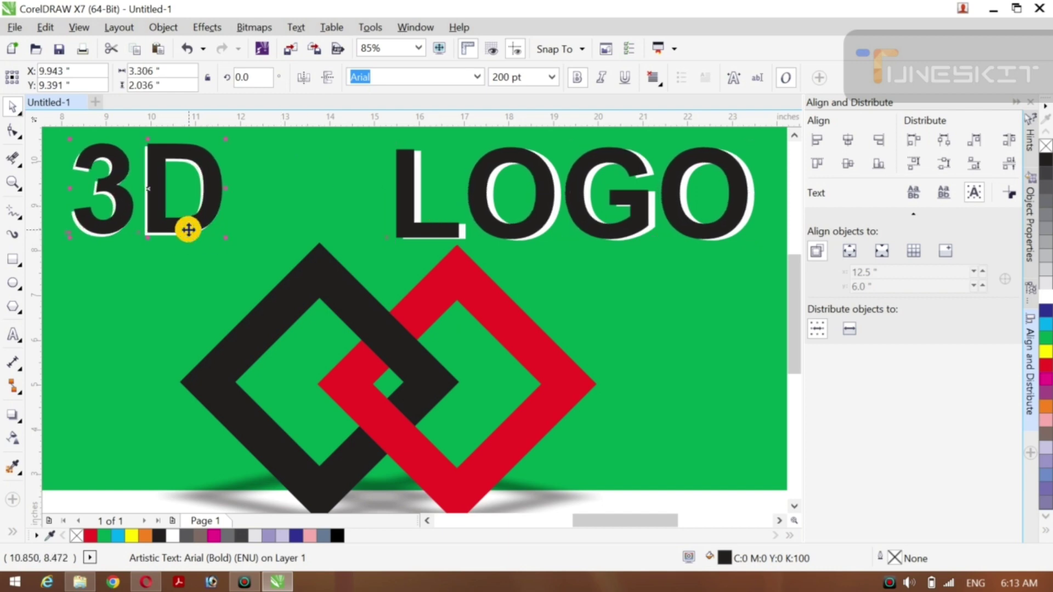
pyautogui.click(139, 284)
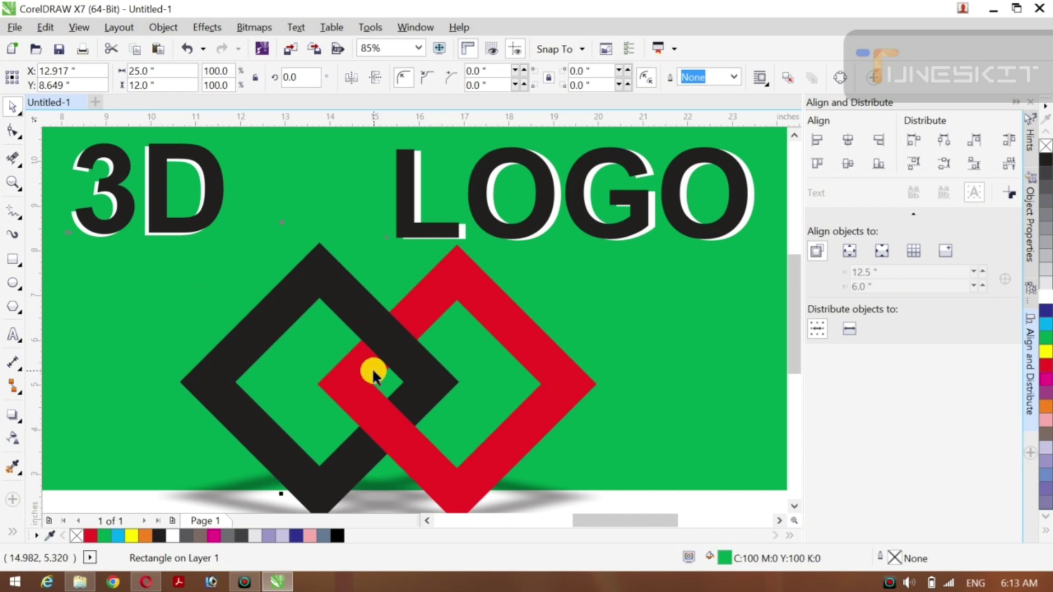
# Step: Zoom out to view the whole page and switch back to the Pick tool
pyautogui.press('z')
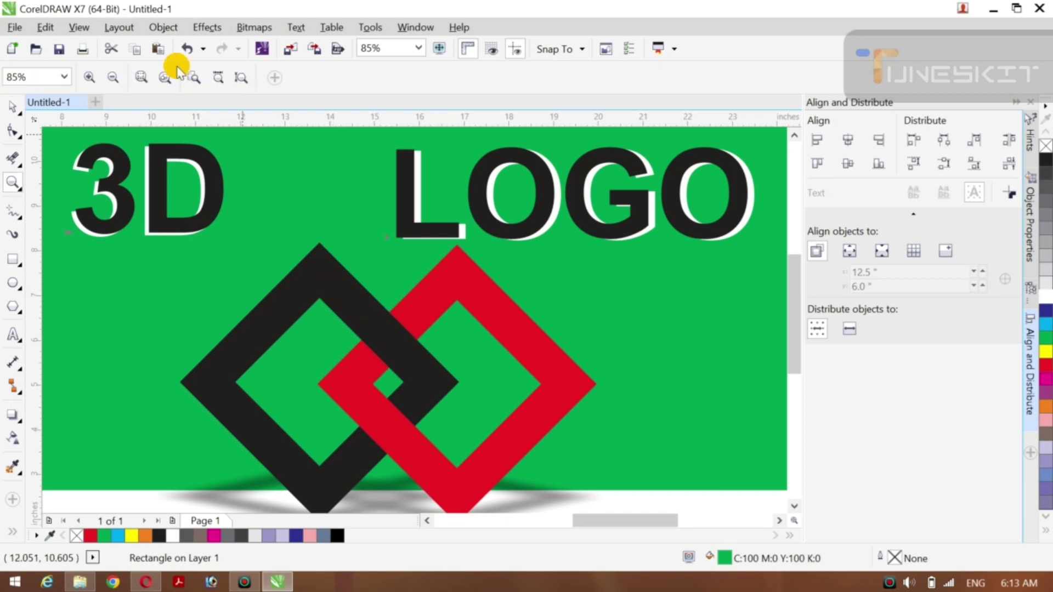
pyautogui.click(111, 76)
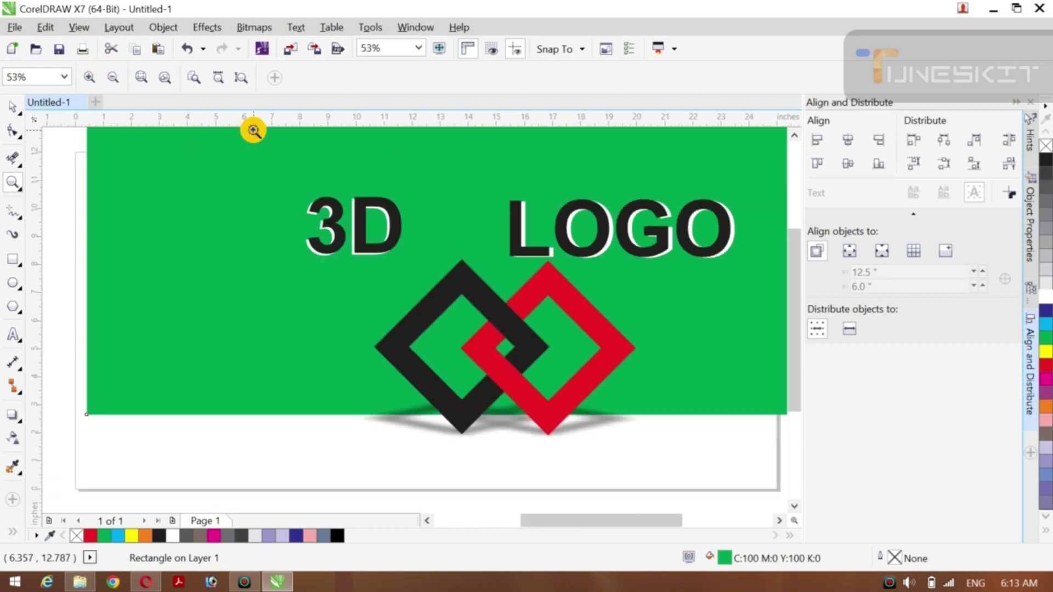
pyautogui.scroll(3, 253, 131)
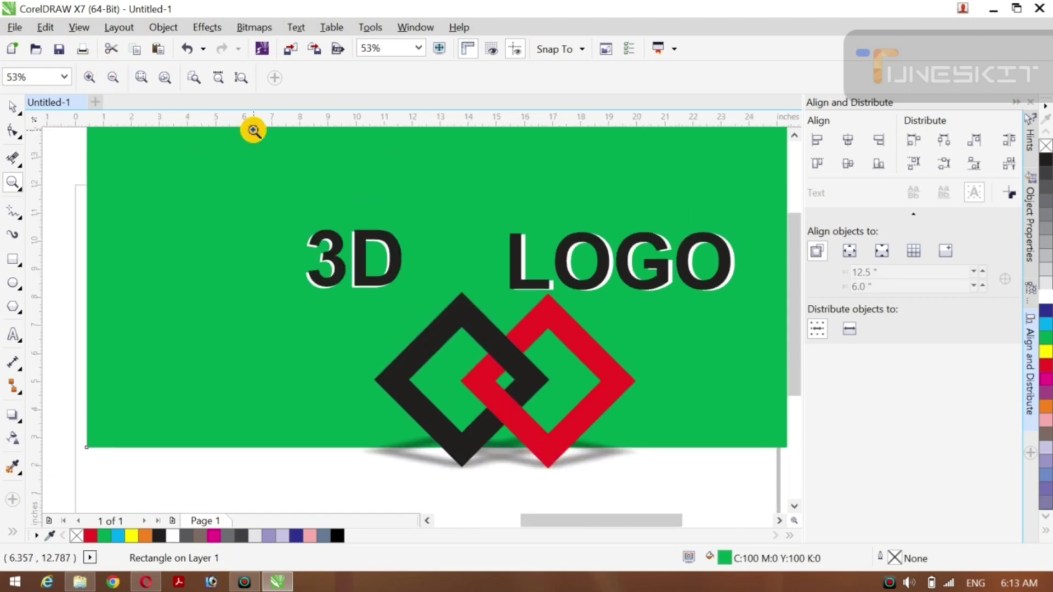
pyautogui.hscroll(2, 253, 131)
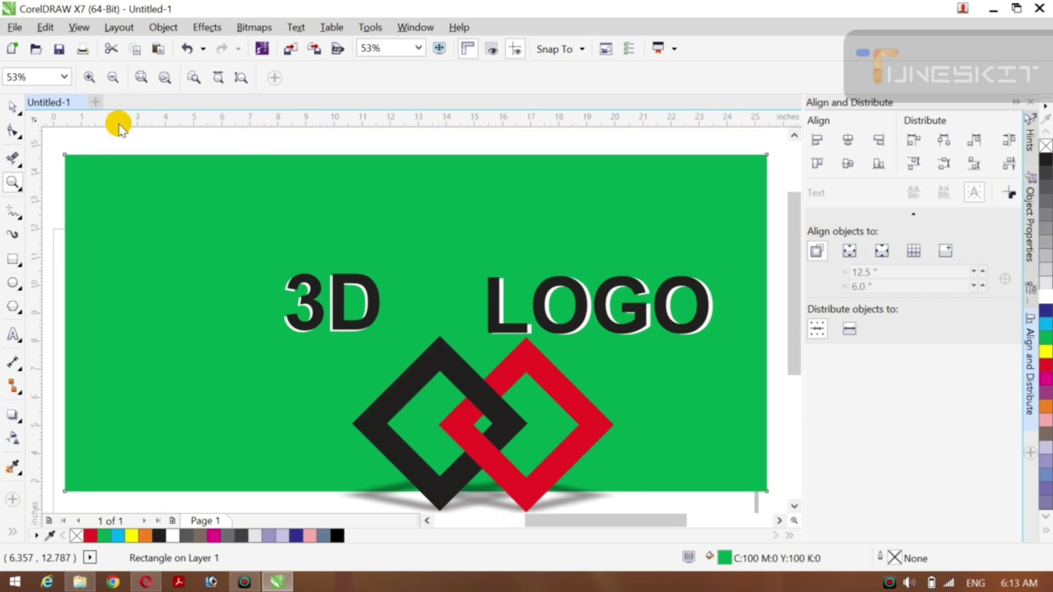
pyautogui.click(21, 114)
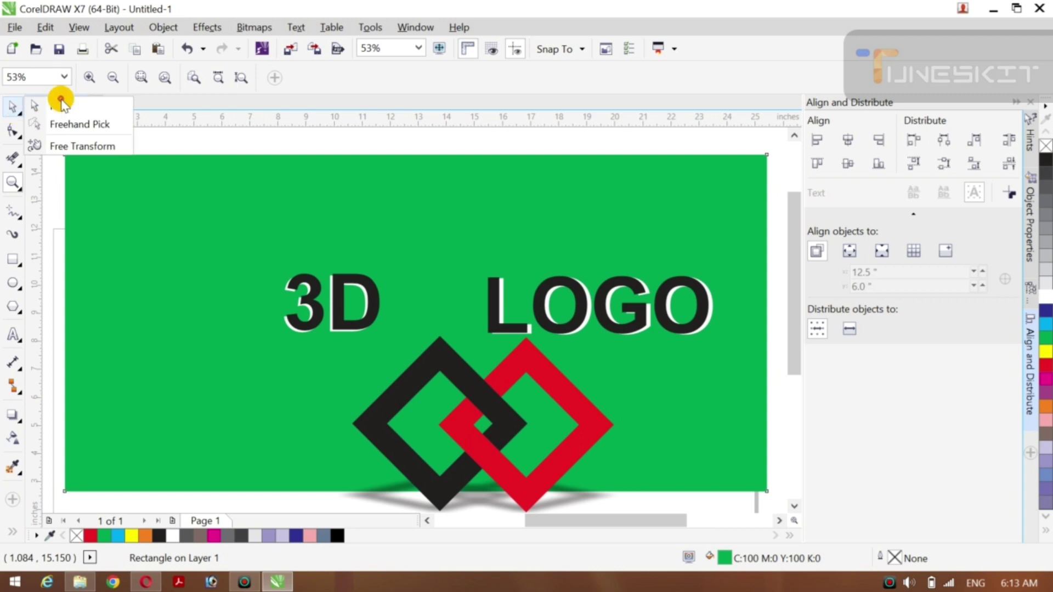
pyautogui.click(59, 101)
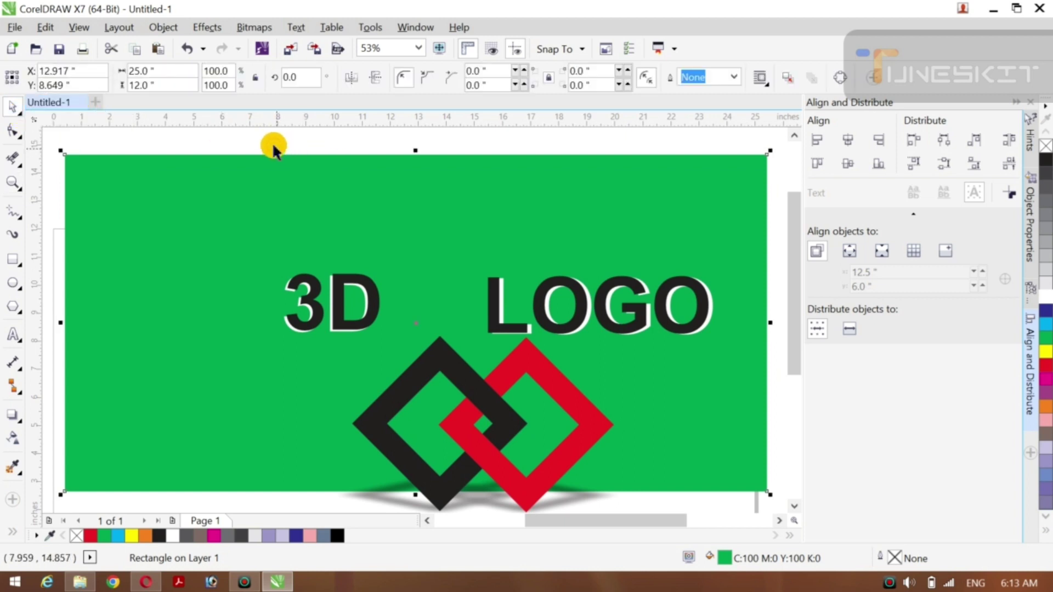
# Step: Group the four 3D LOGO text objects, centre them and move them above the diamonds
pyautogui.moveTo(255, 139); pyautogui.dragTo(730, 383)
pyautogui.hotkey('ctrl', 'g')
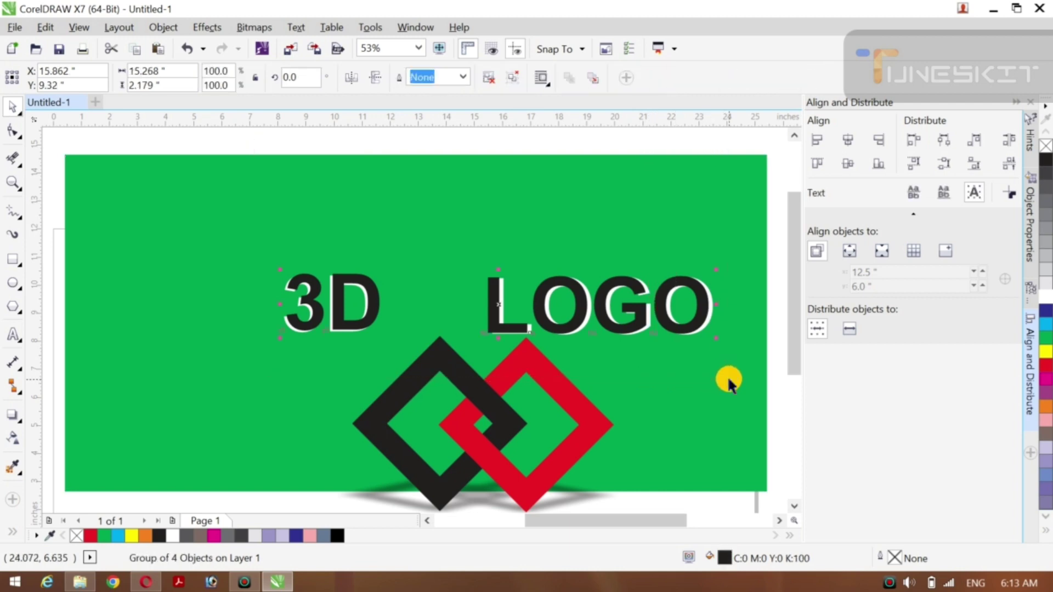
pyautogui.press('p')
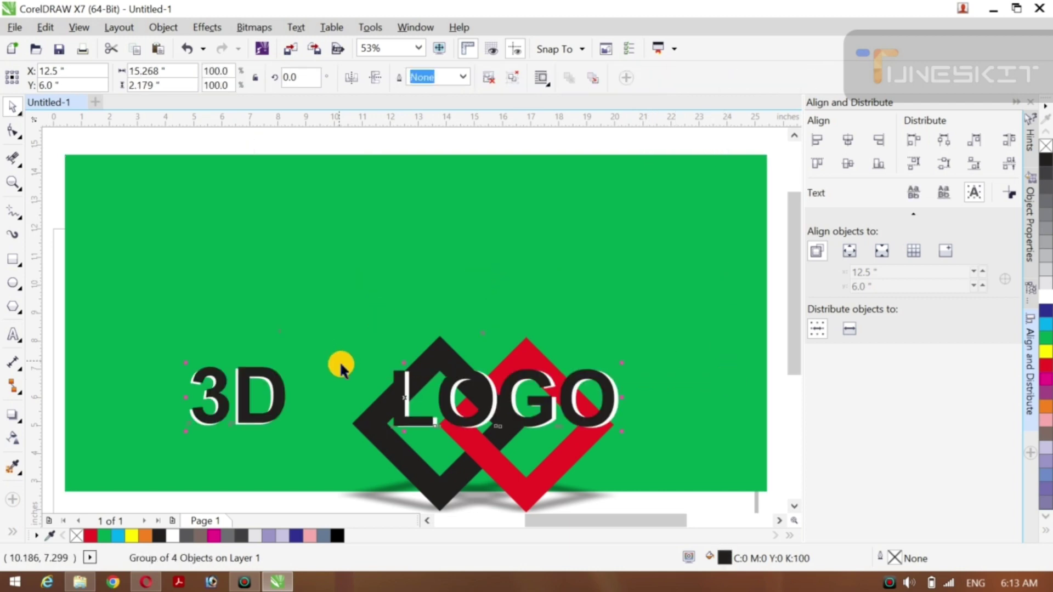
pyautogui.moveTo(405, 399); pyautogui.dragTo(394, 245)
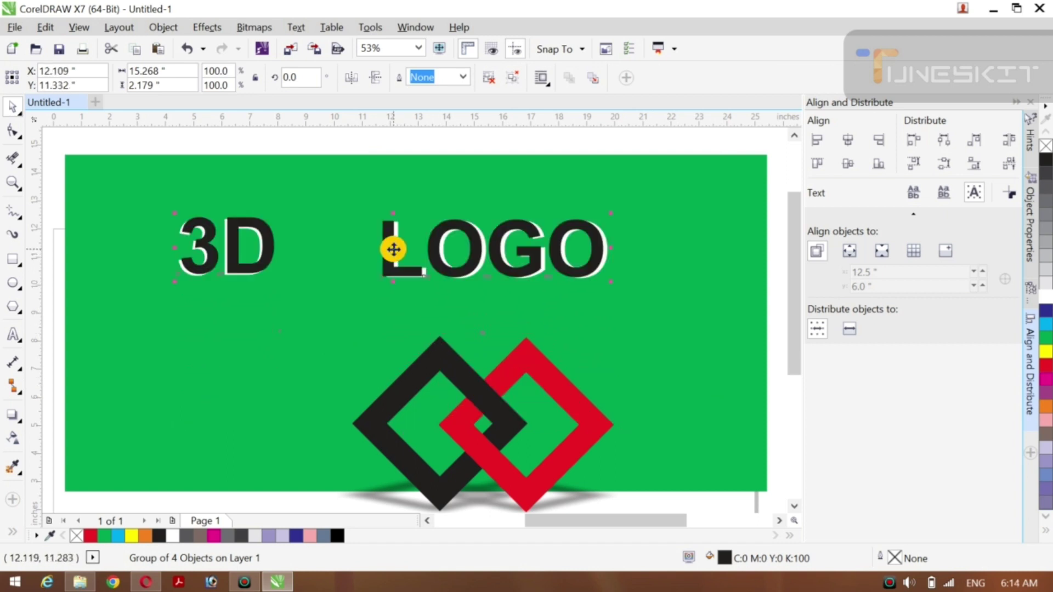
# Step: Move the diamond logo up-left under the text and enlarge it to about 128%
pyautogui.click(477, 462)
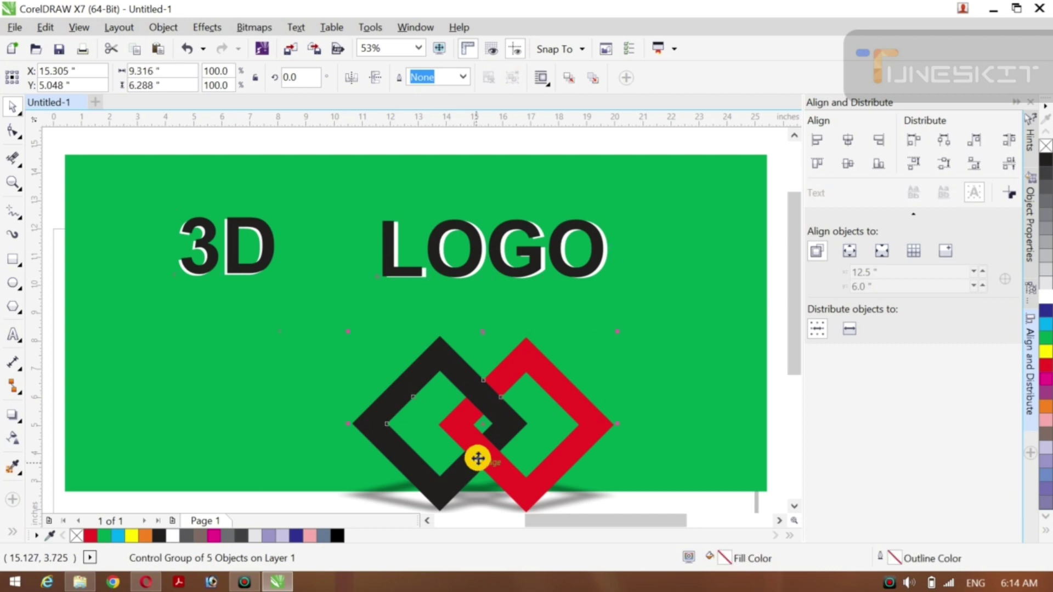
pyautogui.moveTo(481, 423); pyautogui.dragTo(401, 377)
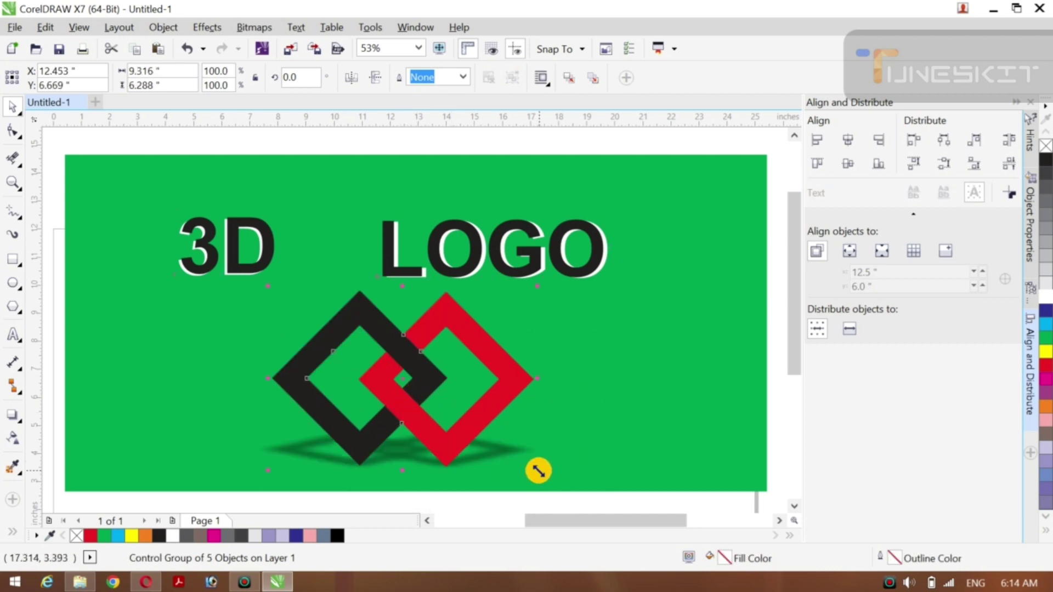
pyautogui.moveTo(537, 471); pyautogui.dragTo(616, 494)
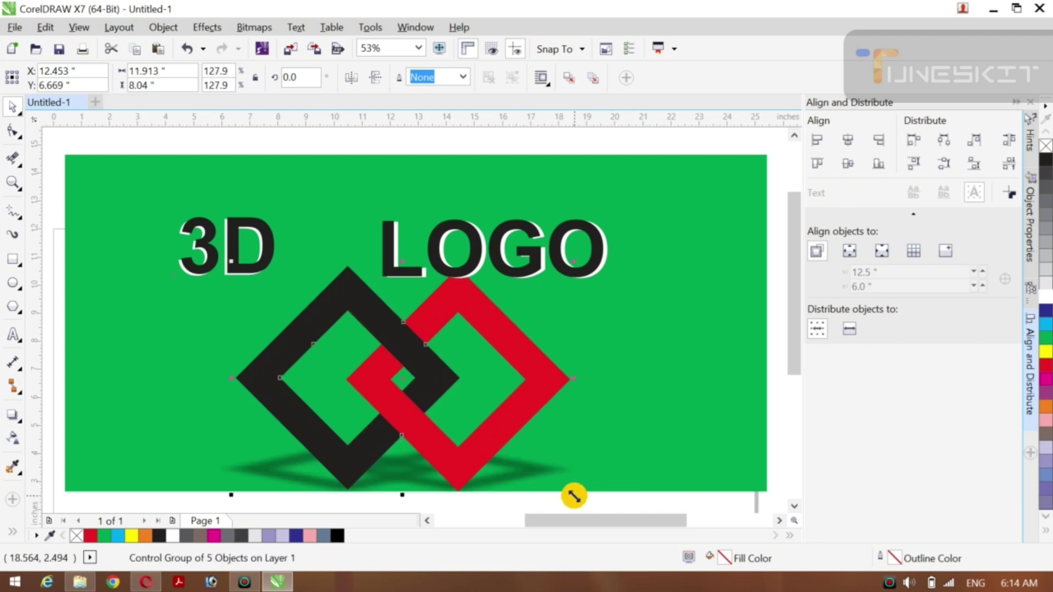
pyautogui.scroll(-1, 574, 496)
pyautogui.moveTo(558, 454); pyautogui.dragTo(477, 386)
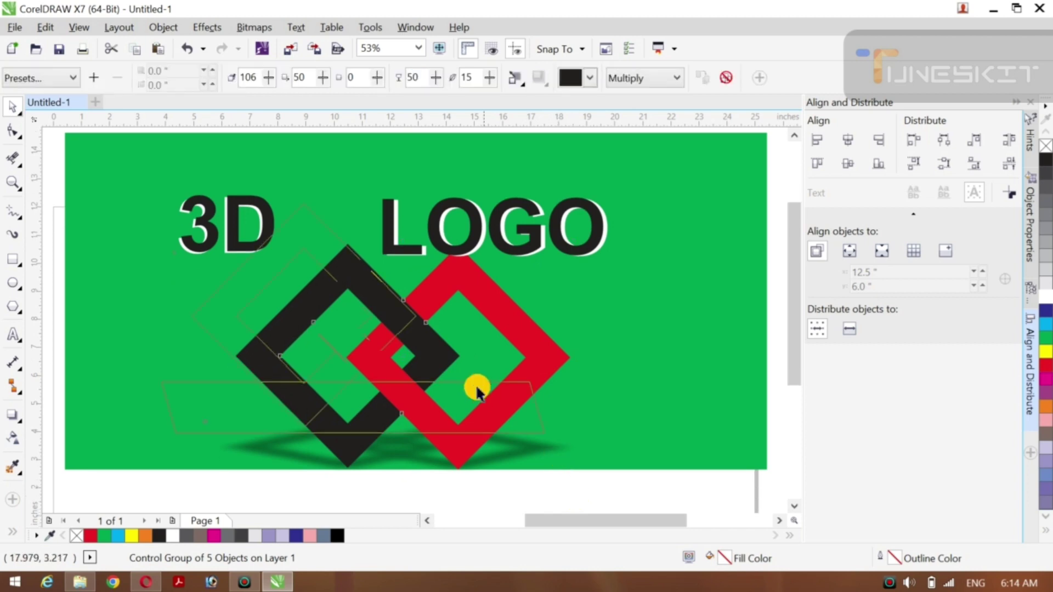
# Step: Undo the stray diamond move and scale the diamond logo up about 111%
pyautogui.hotkey('ctrl', 'z')
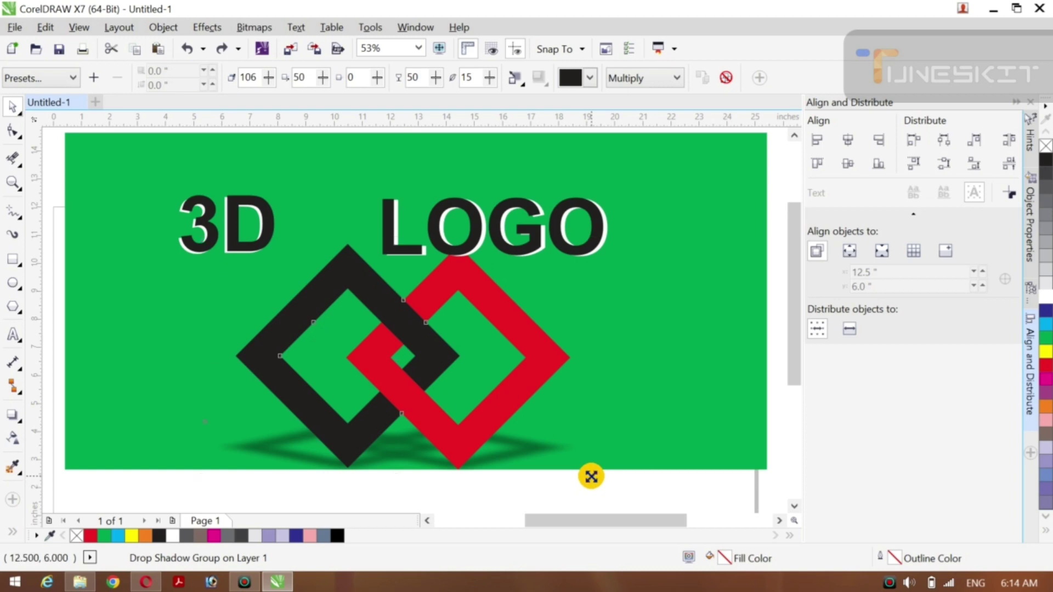
pyautogui.moveTo(591, 476); pyautogui.dragTo(653, 487)
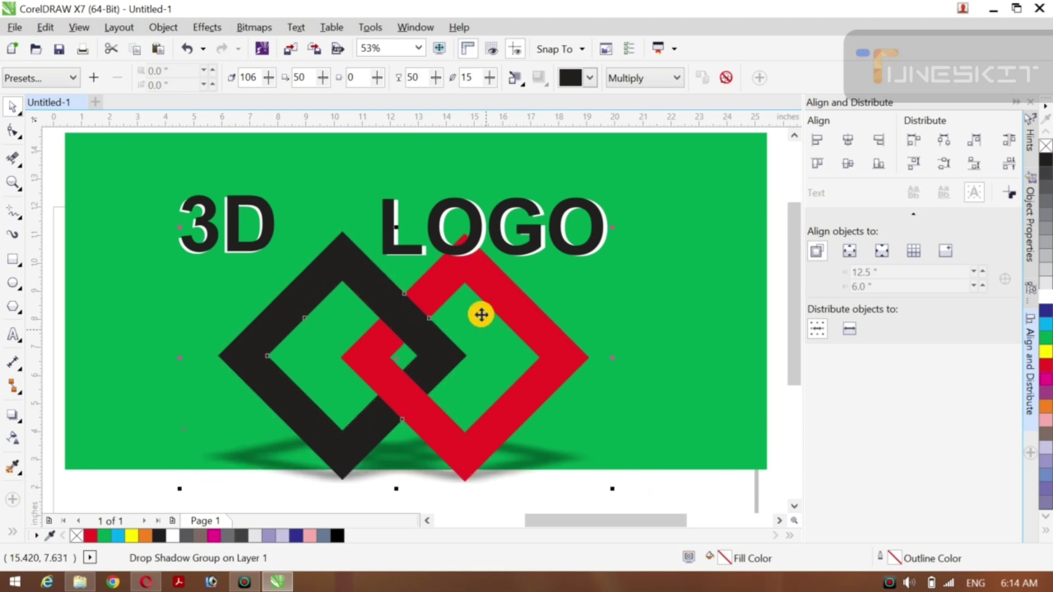
pyautogui.click(516, 246)
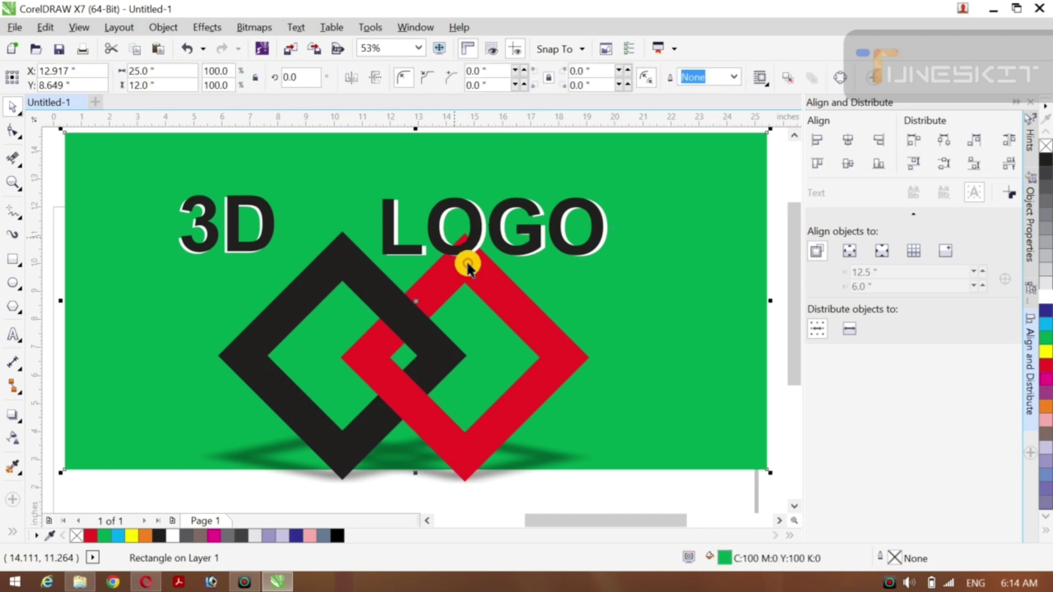
pyautogui.click(580, 479)
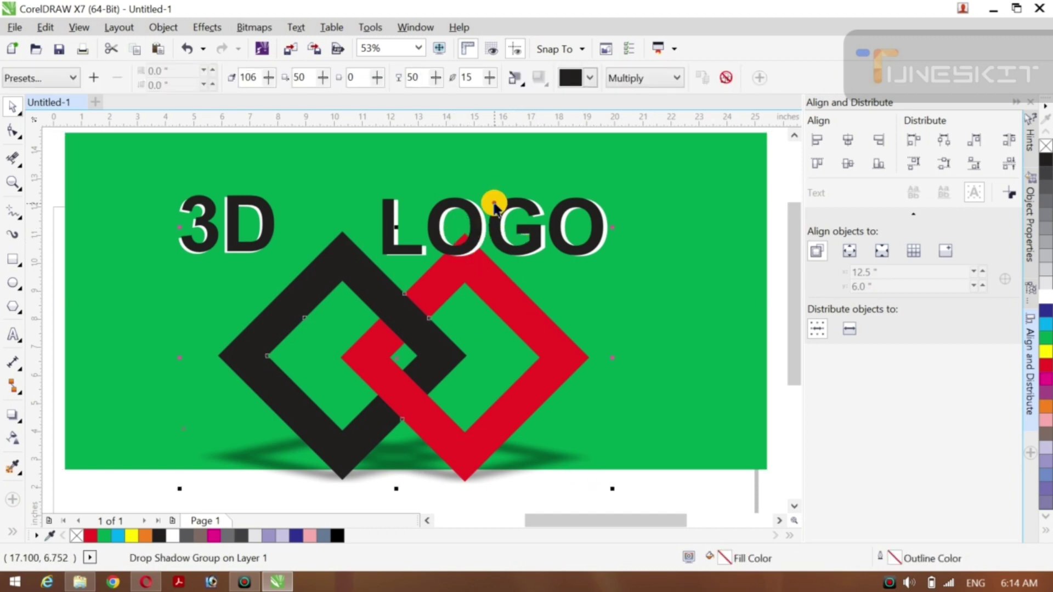
pyautogui.click(510, 240)
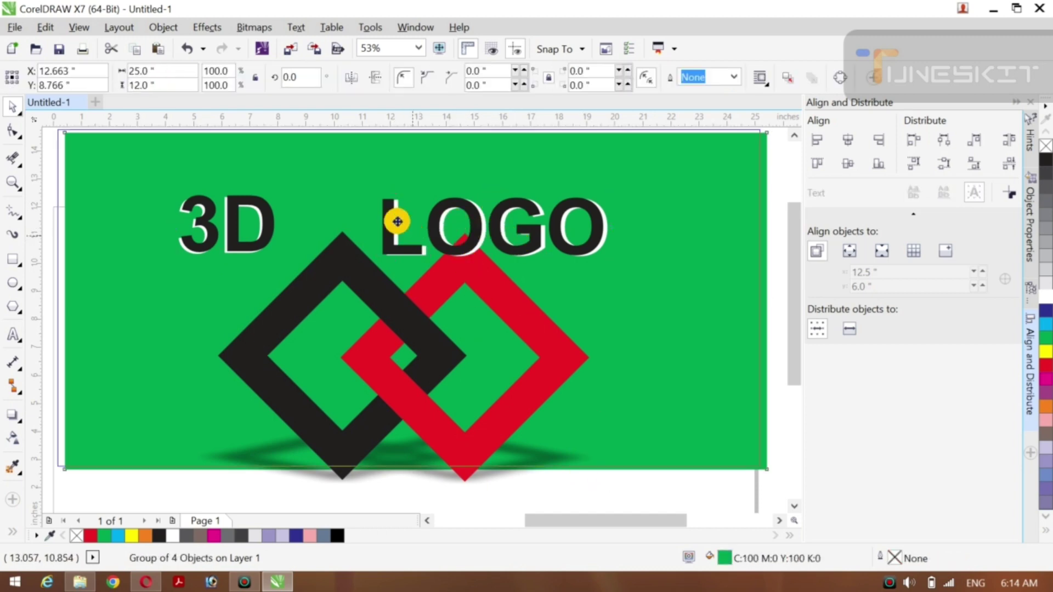
# Step: Shift the green background down to cover the diamond shadow
pyautogui.click(403, 225)
pyautogui.hotkey('ctrl', 'z')
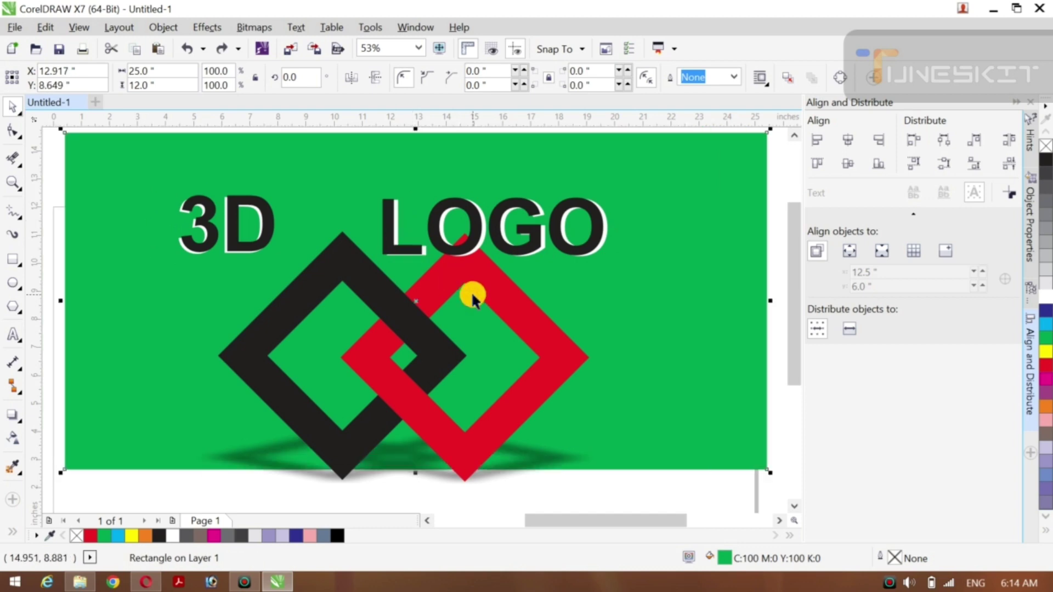
pyautogui.press('Down')
pyautogui.press('Down')
pyautogui.press('Down')
pyautogui.press('Down')
pyautogui.press('Down')
pyautogui.press('Down')
pyautogui.press('Down')
pyautogui.press('Down')
pyautogui.press('Down')
pyautogui.press('Down')
pyautogui.press('Down')
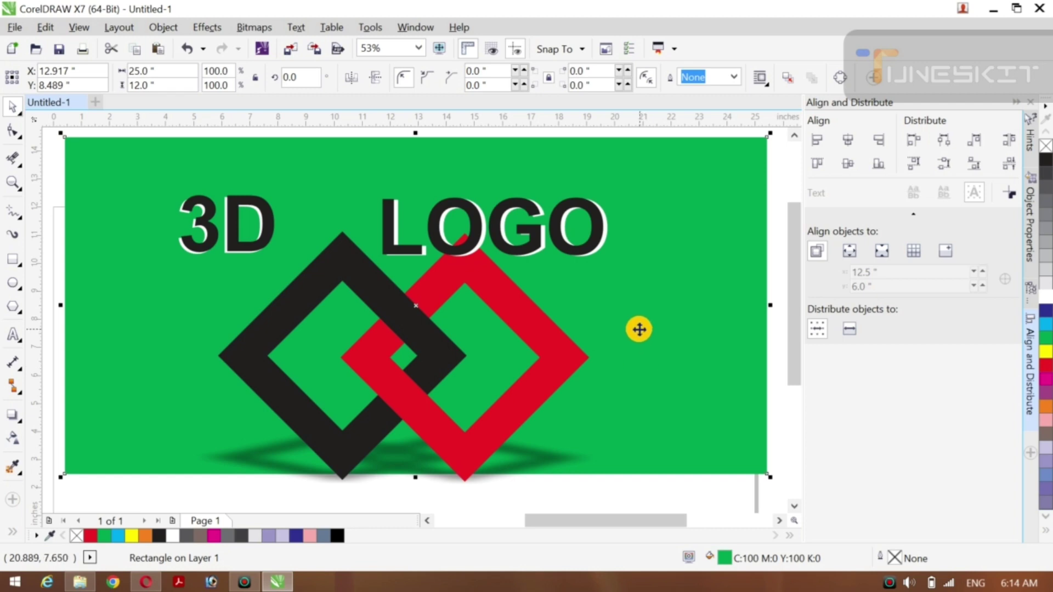
pyautogui.moveTo(637, 329); pyautogui.dragTo(642, 352)
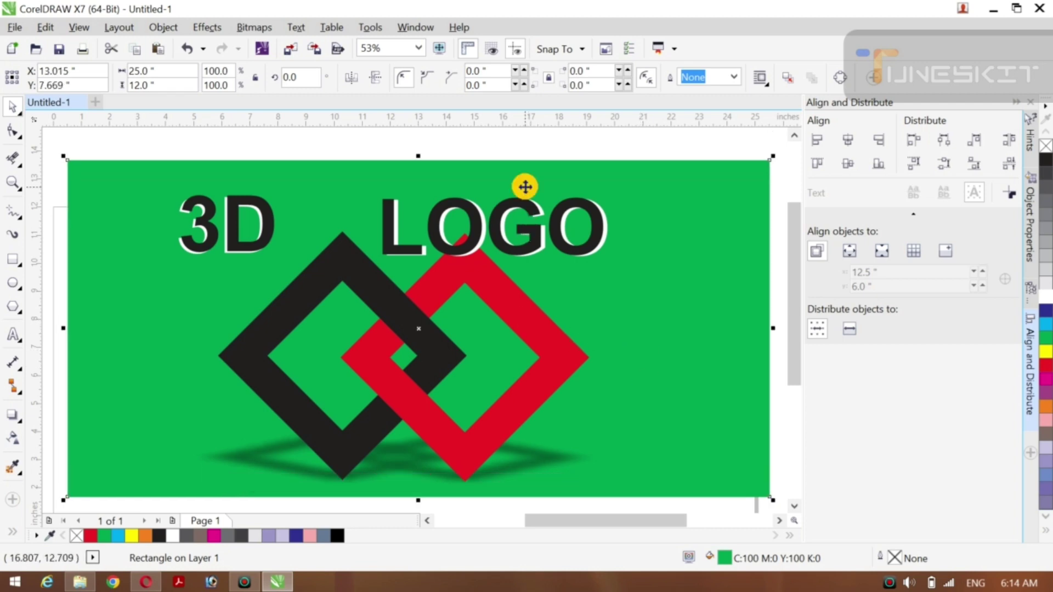
# Step: Raise the 3D LOGO text group slightly higher
pyautogui.moveTo(524, 146); pyautogui.dragTo(454, 236)
pyautogui.click(454, 236)
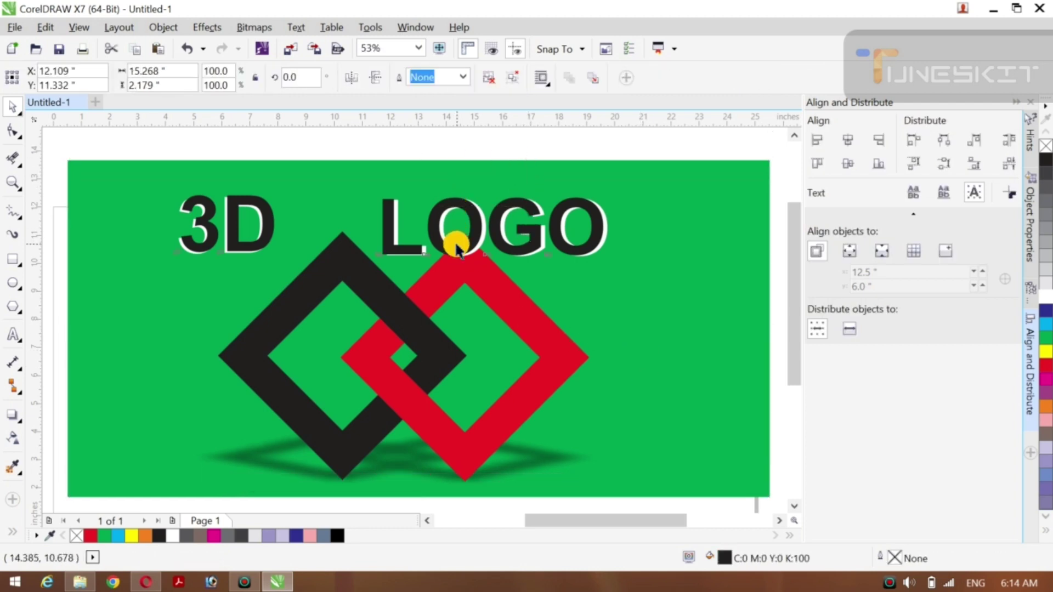
pyautogui.moveTo(393, 223); pyautogui.dragTo(386, 204)
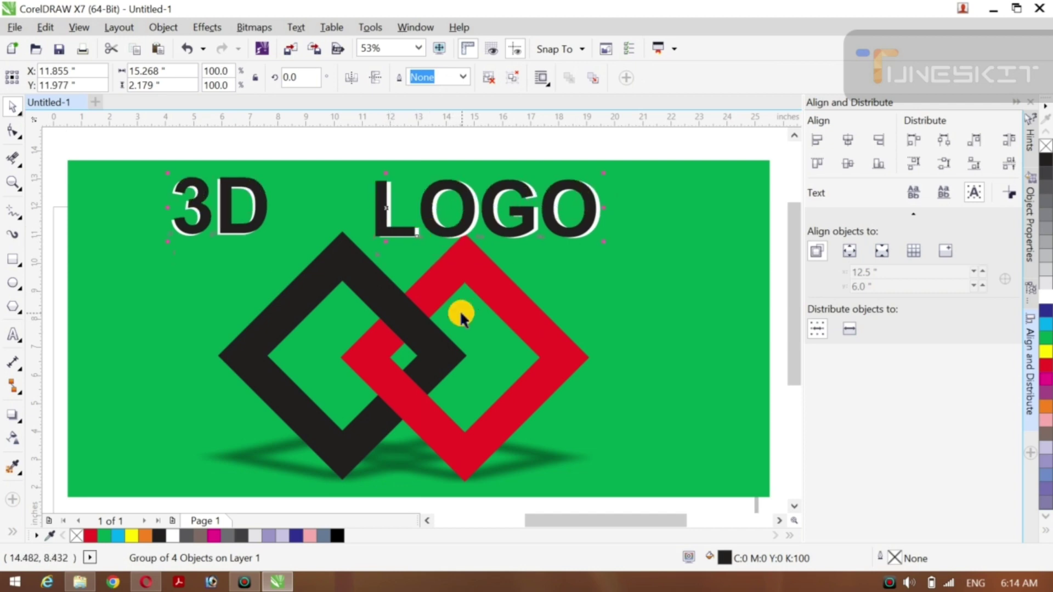
# Step: Nudge the diamond group slightly down-right, undoing a trial horizontal stretch to keep 141.9% scale
pyautogui.click(427, 352)
pyautogui.moveTo(408, 366); pyautogui.dragTo(406, 364)
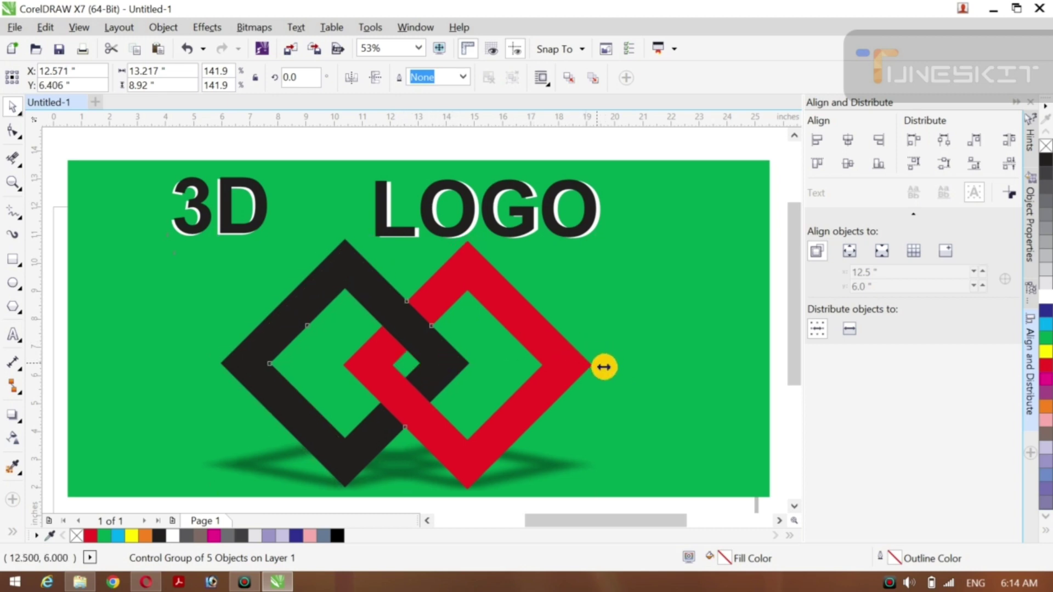
pyautogui.moveTo(603, 367); pyautogui.dragTo(627, 371)
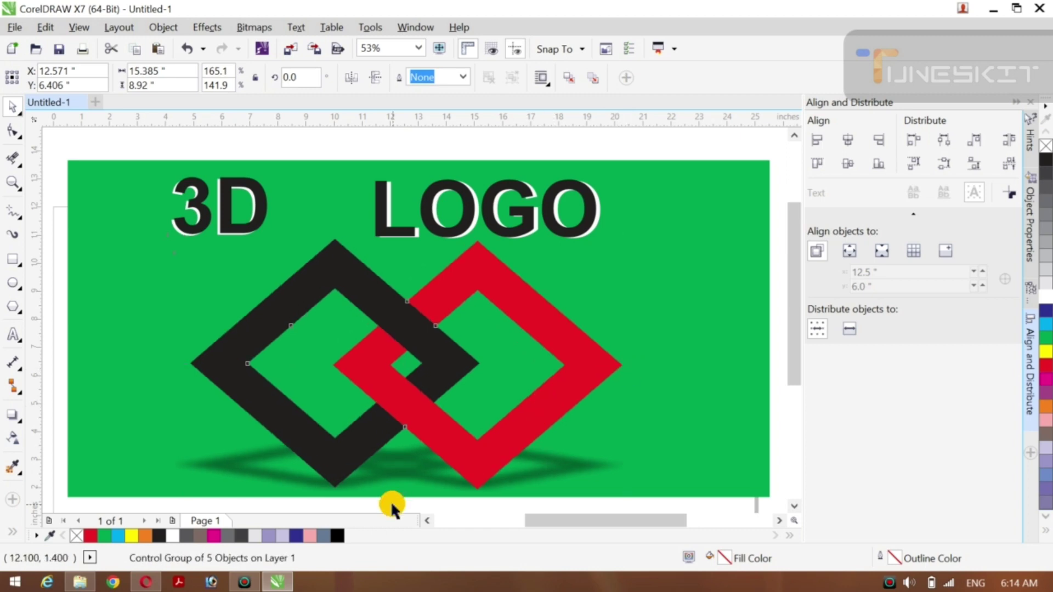
pyautogui.click(427, 483)
pyautogui.click(477, 481)
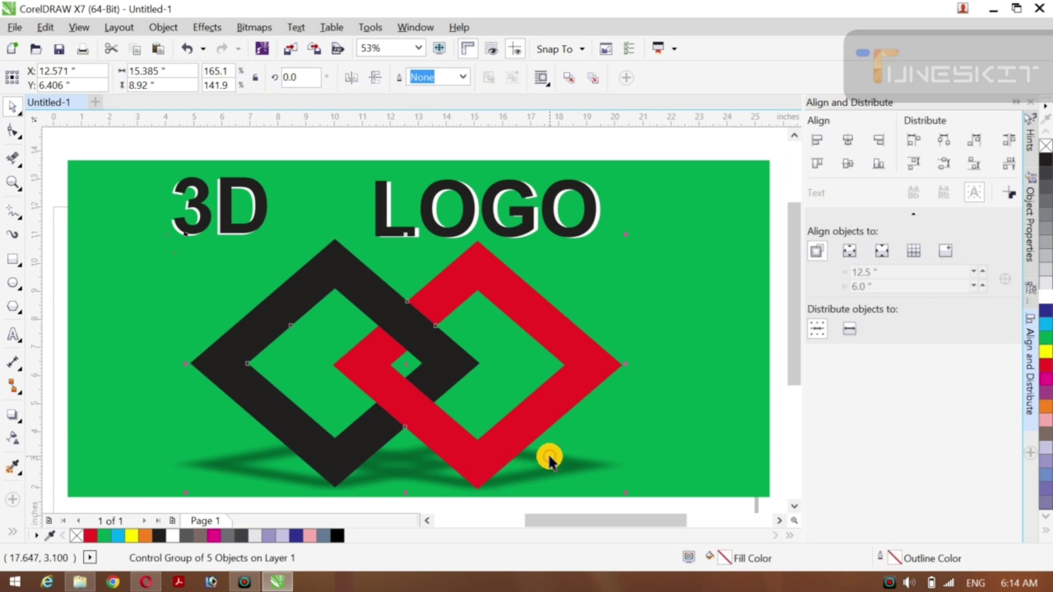
pyautogui.hotkey('ctrl', 'z')
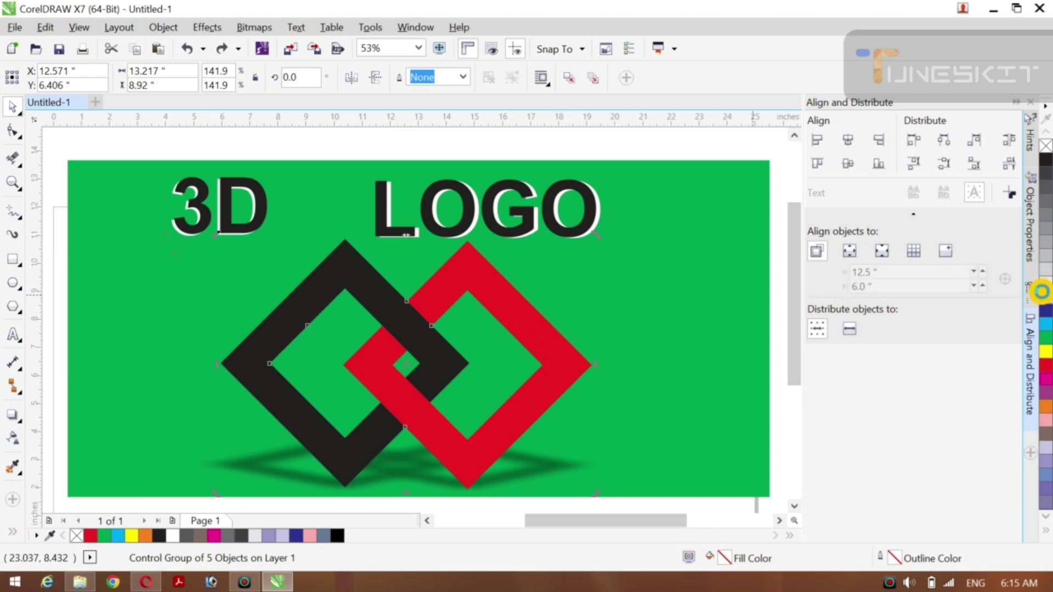
# Step: Undo a trial white fill on the diamonds, then fill the background rectangle Yellow from the palette
pyautogui.click(1043, 298)
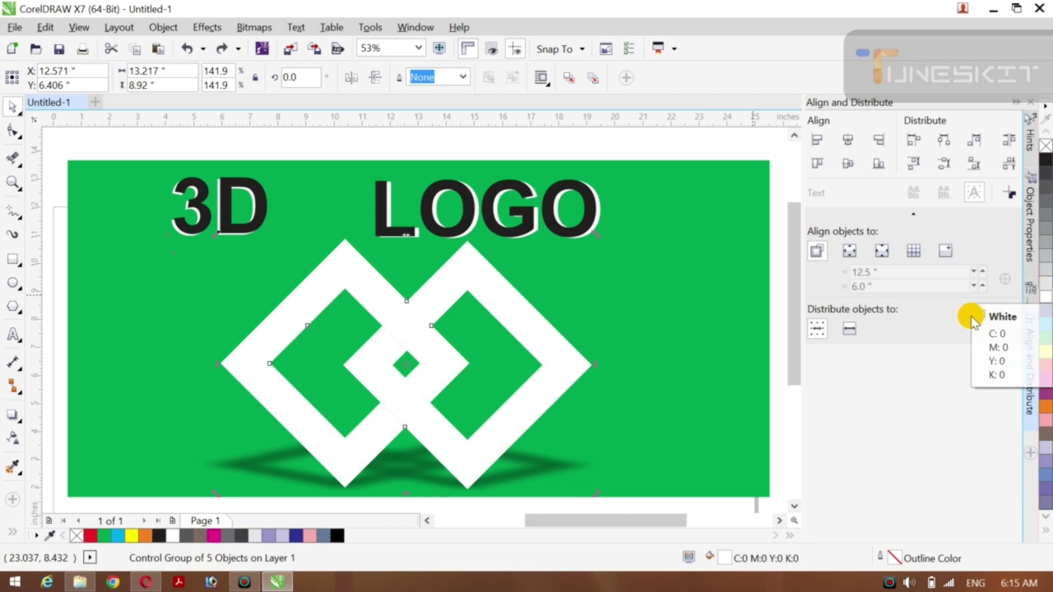
pyautogui.hotkey('ctrl', 'z')
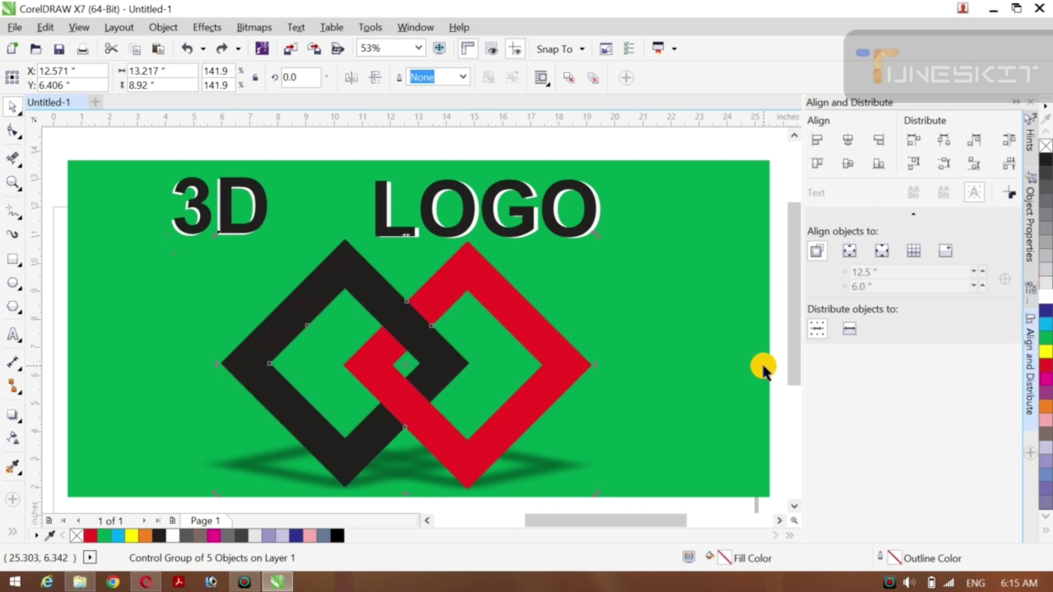
pyautogui.click(771, 180)
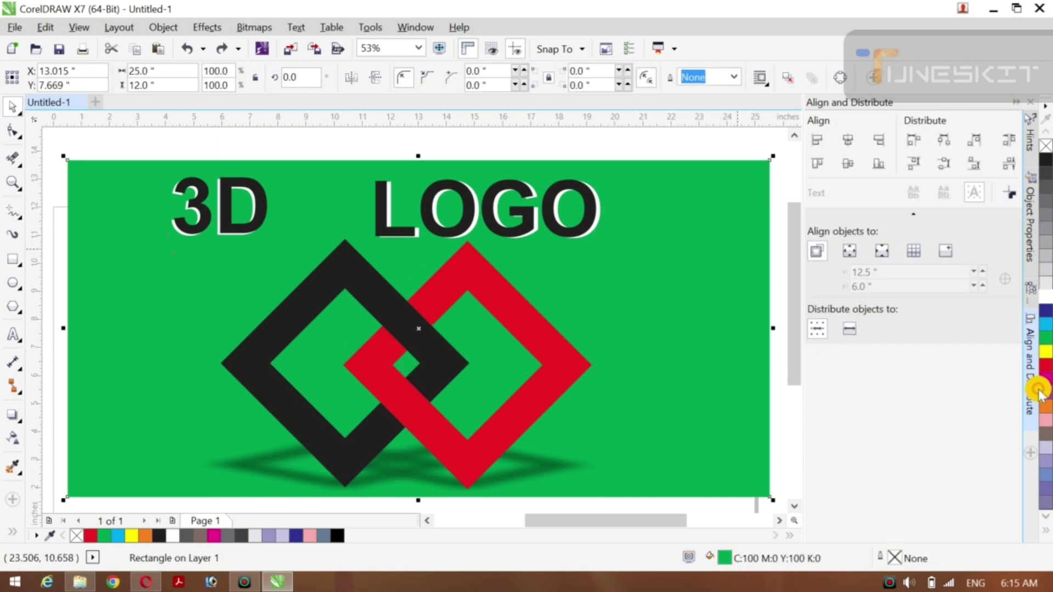
pyautogui.click(1045, 353)
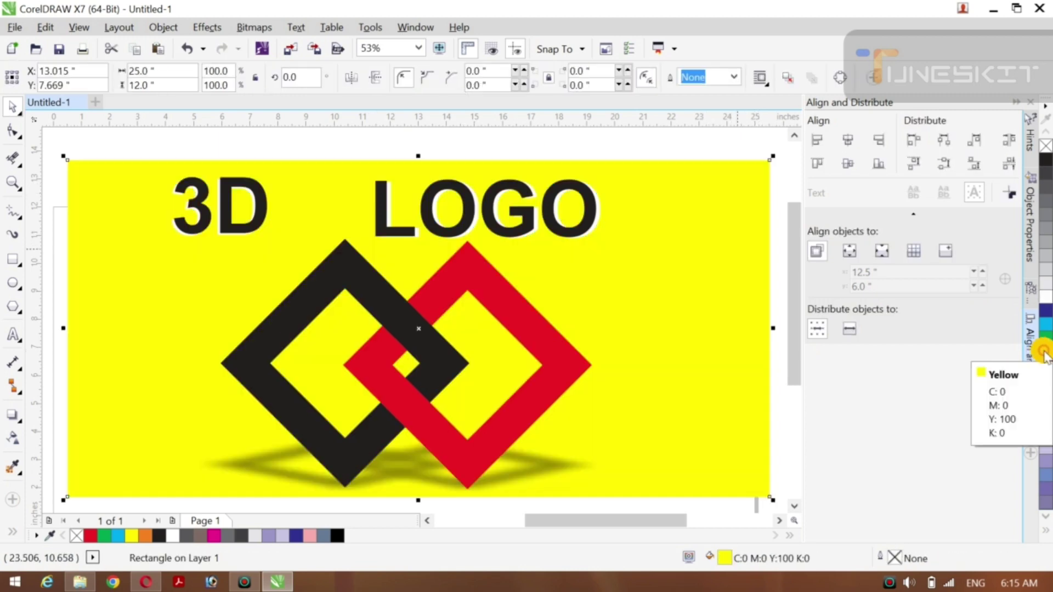